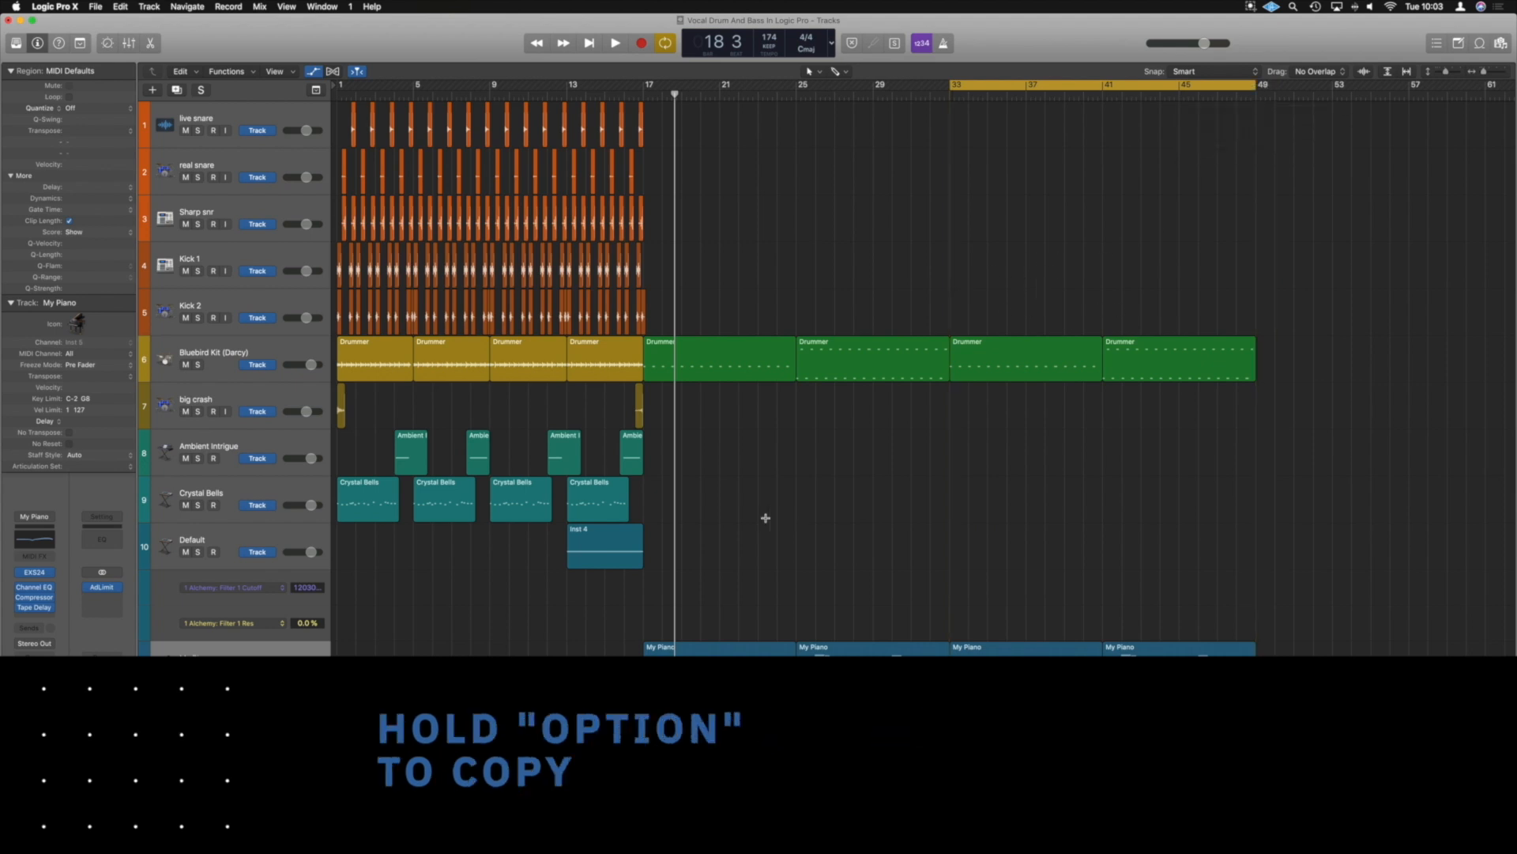
Copy the Inst 4 region on the Default track to bar 45, including its automation data
left_click(589, 535)
key("a")
scroll(605, 536, "up", 5)
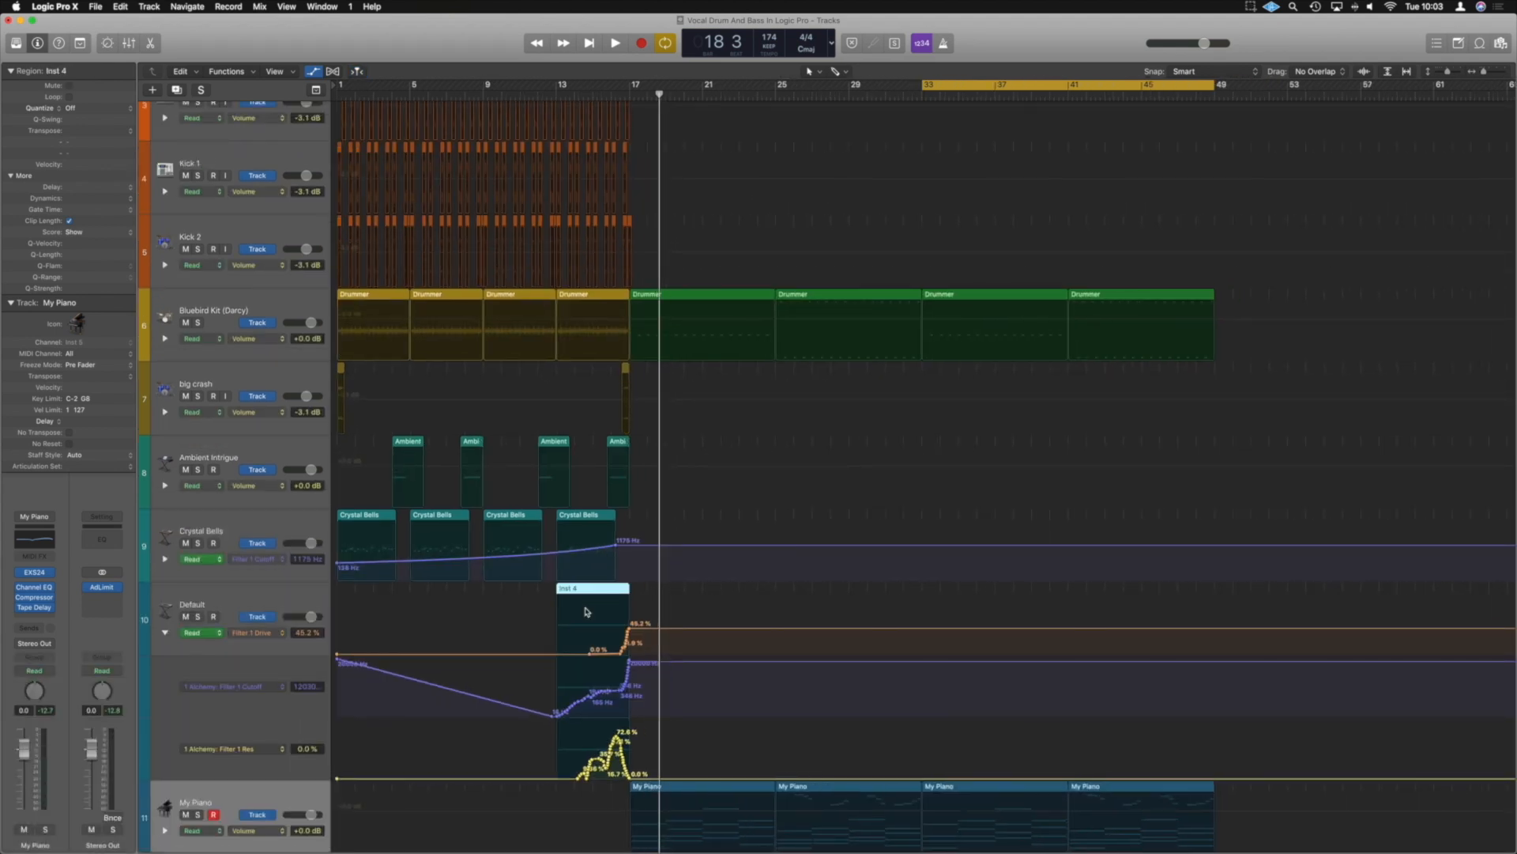
key("a")
left_click_drag(593, 400, 1170, 397)
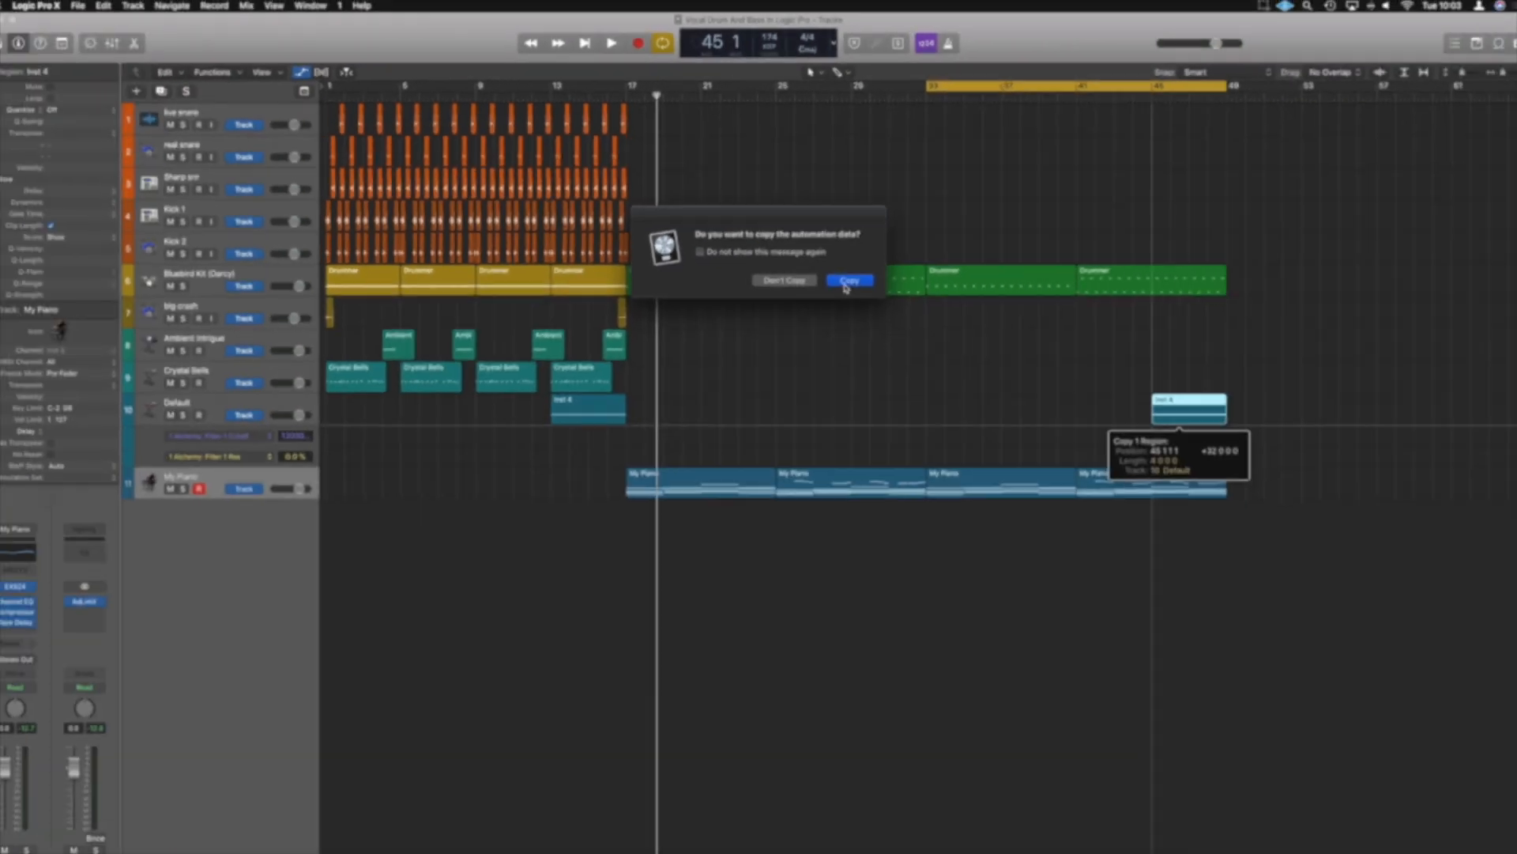
left_click(923, 475)
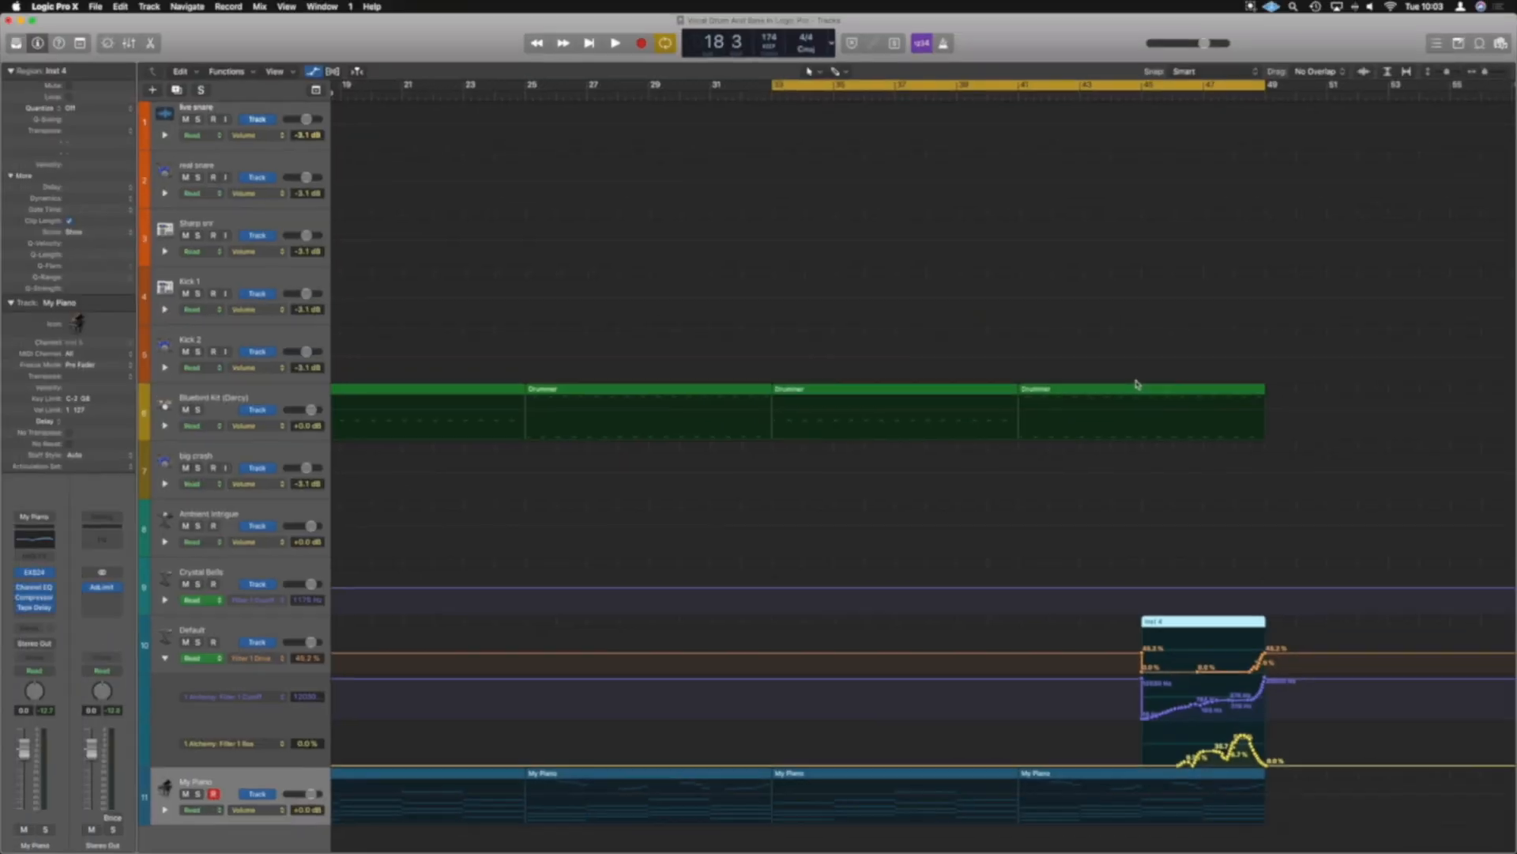
Copy all snare and kick regions on tracks 1 to 5 from the opening 16 bars to bar 33
key("super+Up")
key("super+Up")
key("super+Left")
key("super+Left")
key("super+Left")
left_click_drag(528, 248, 330, 141)
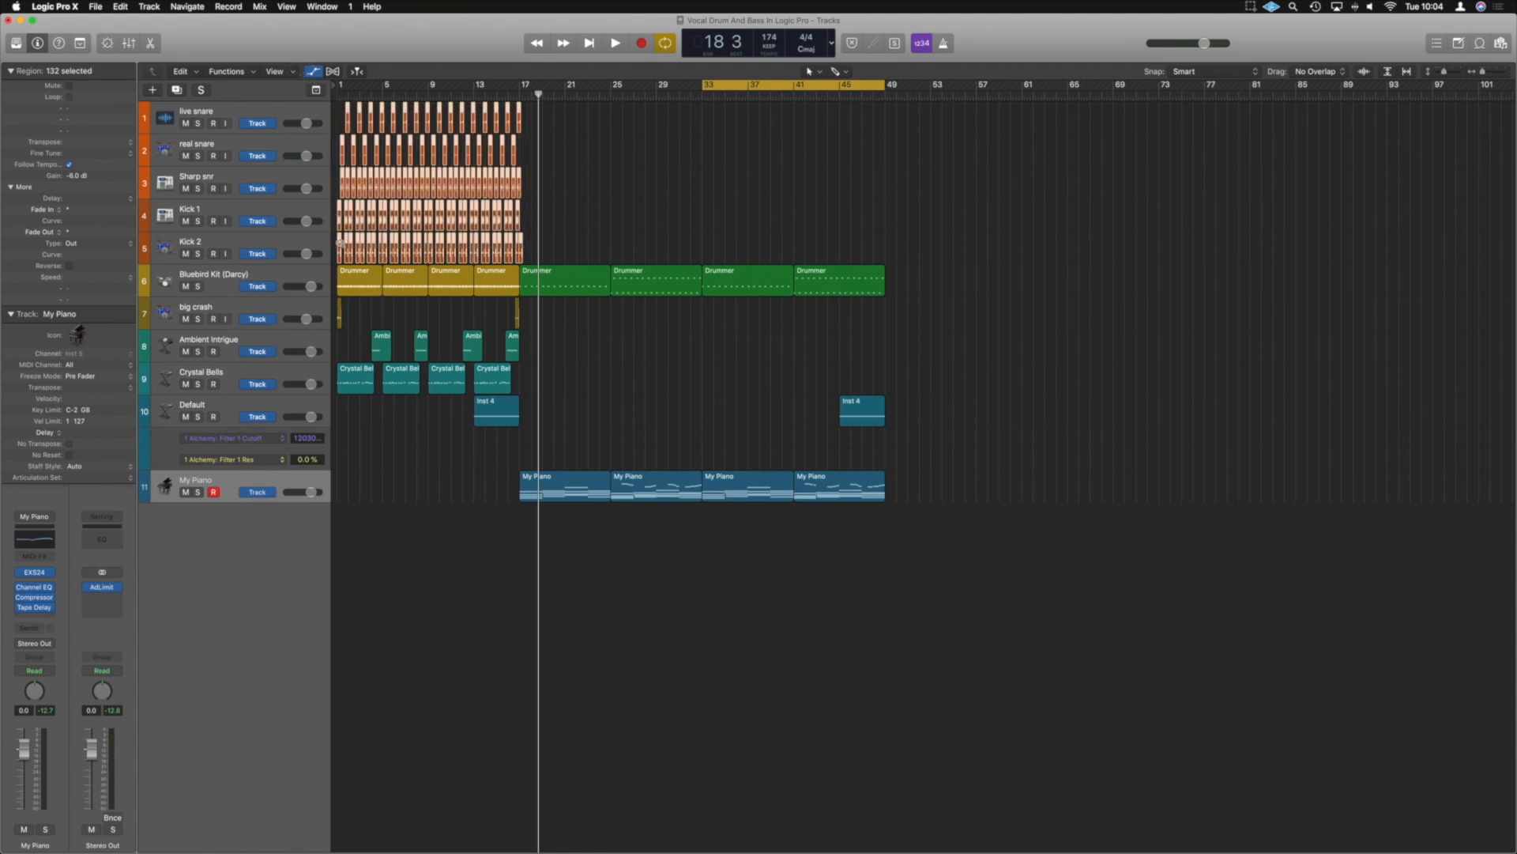
left_click_drag(341, 248, 706, 248)
left_click(899, 237)
Play back the cycle section from bar 33 to check the copied drums against the piano
key("super+Right")
key("super+Right")
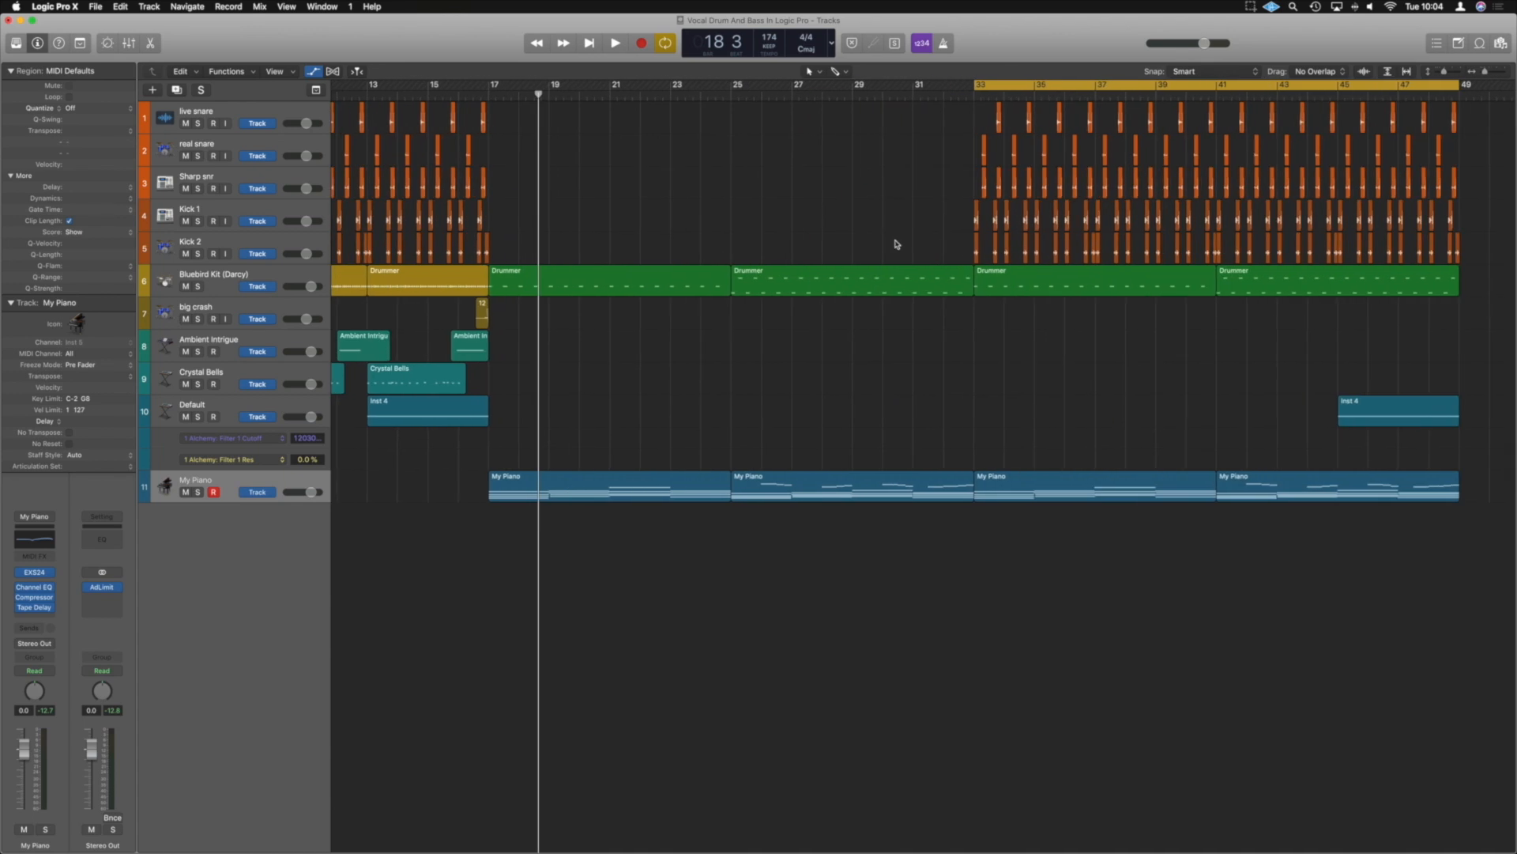
scroll(897, 244, "right", 5)
key("space")
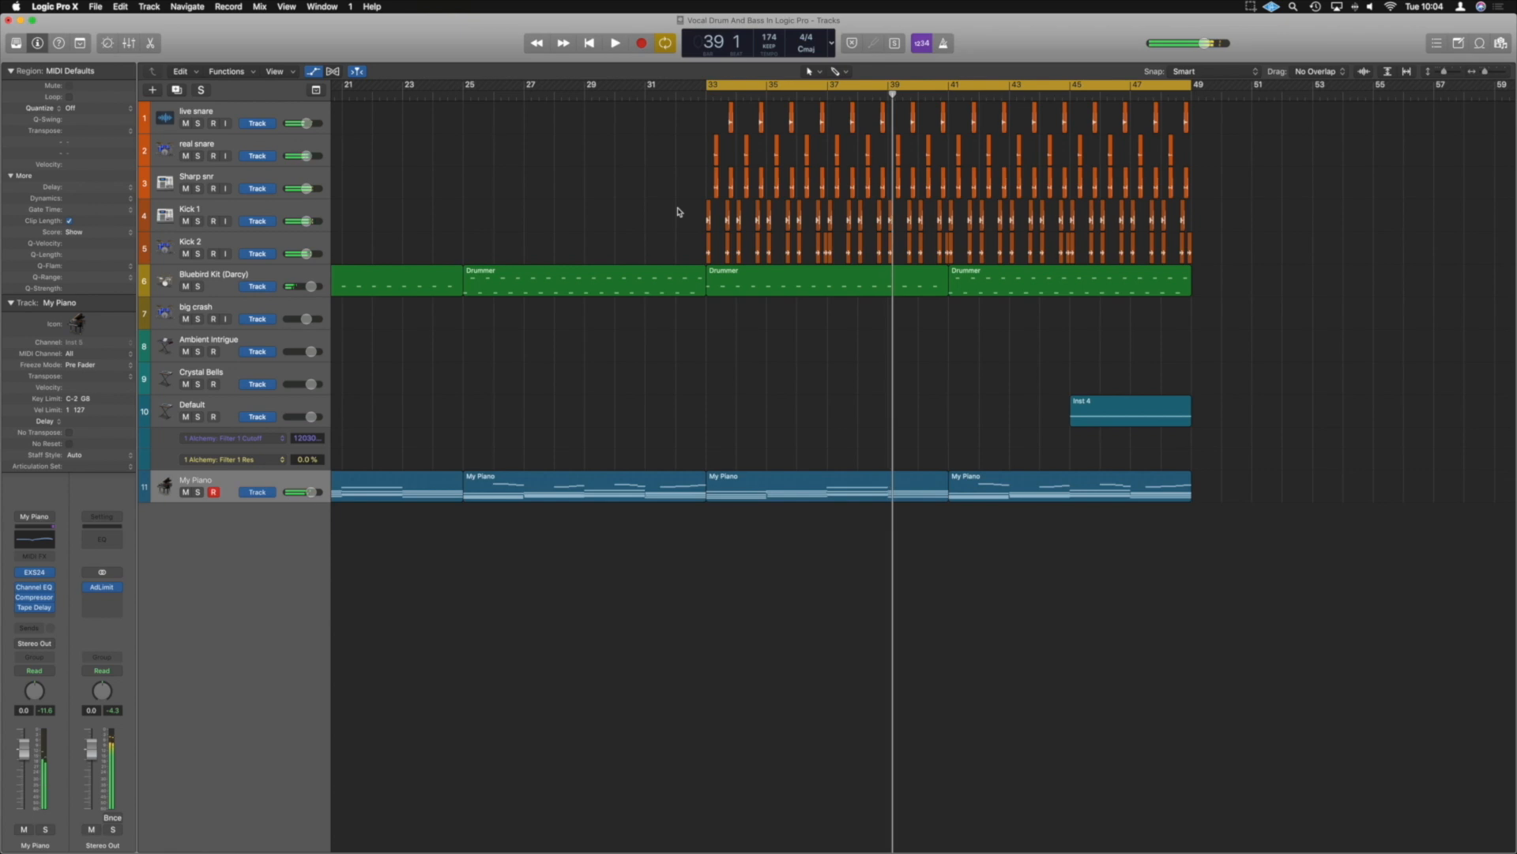
scroll(679, 211, "down", 5)
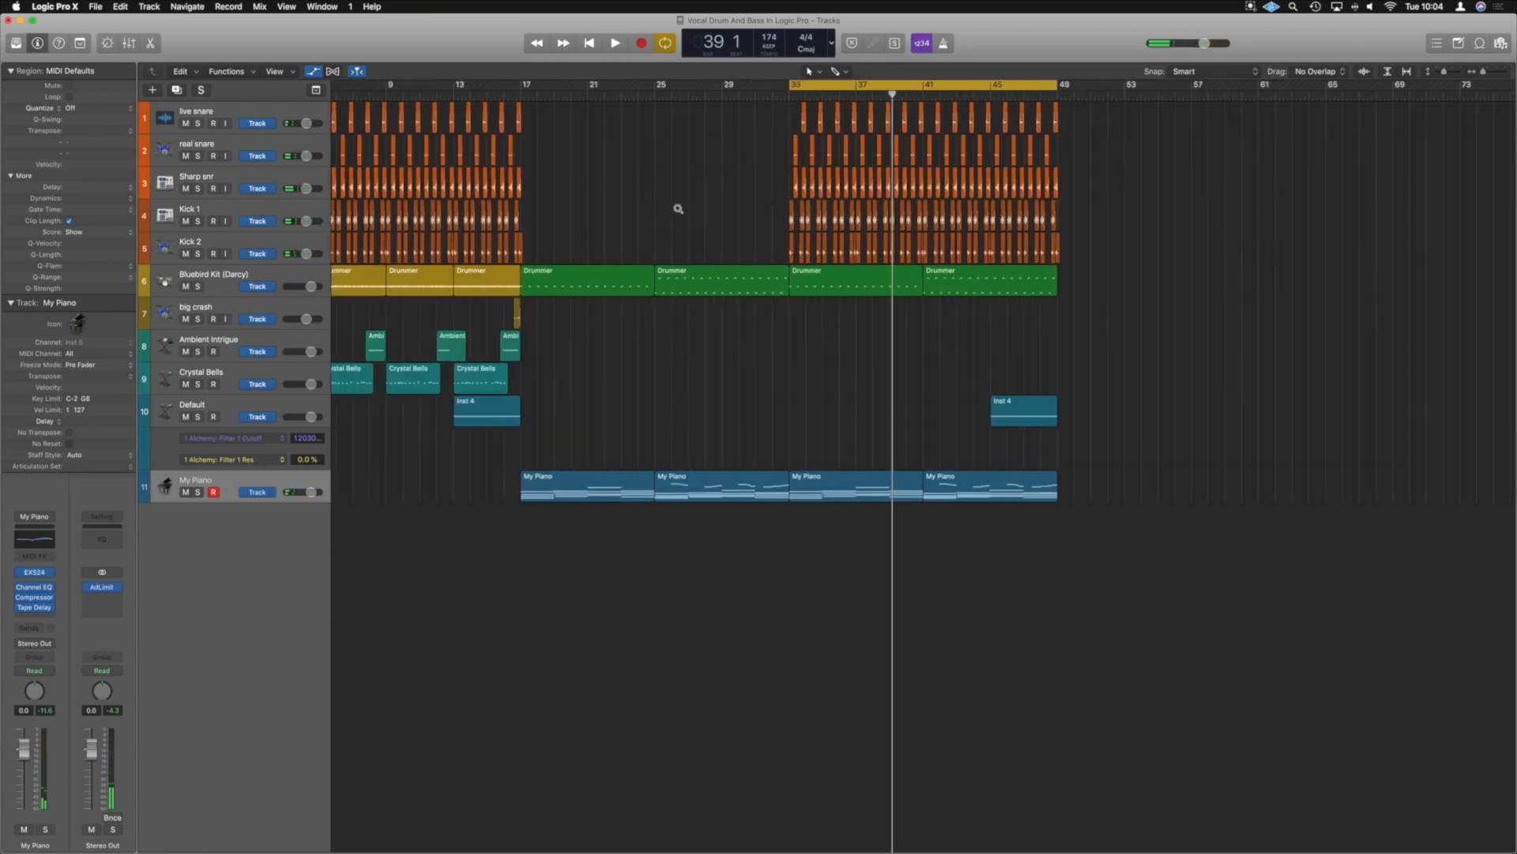
scroll(679, 209, "down", 2)
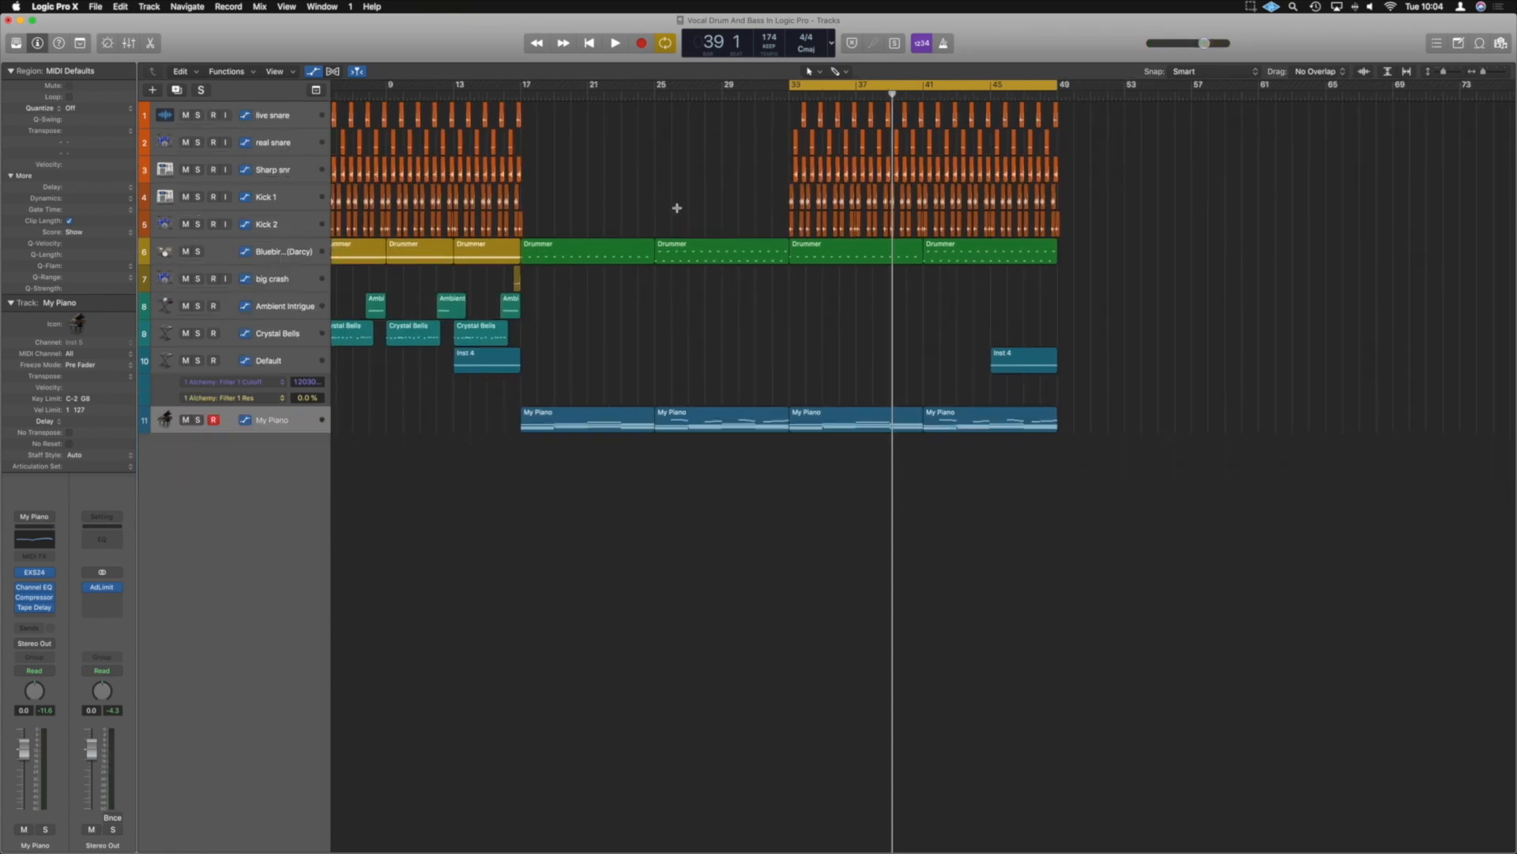
Replace the My Piano region at bar 41 with a copy of the My Piano region at bar 33
left_click(983, 415)
key("Delete")
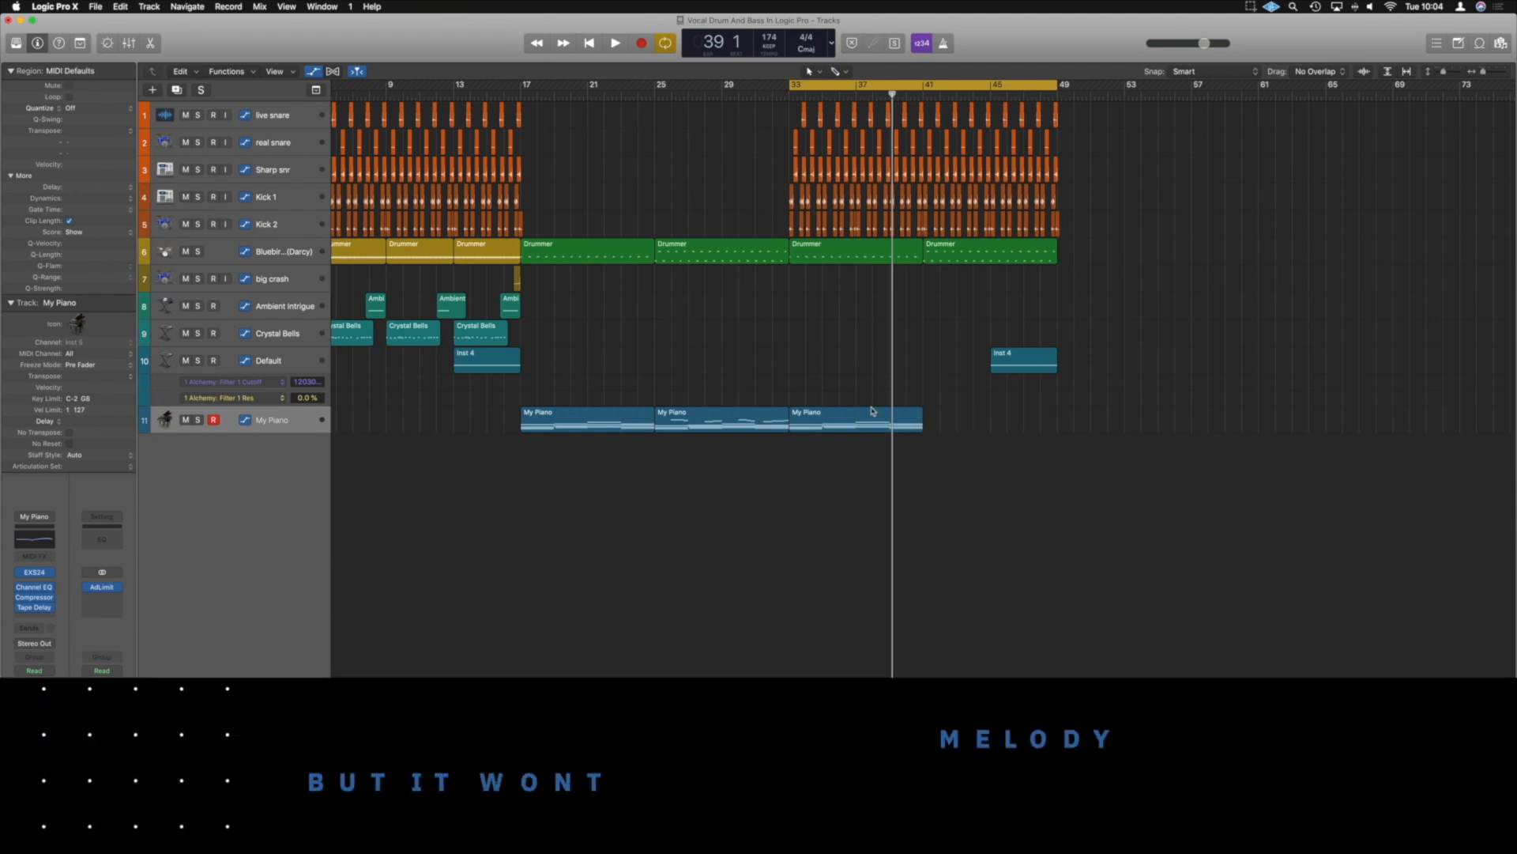
left_click(875, 414)
left_click_drag(876, 414, 1010, 411)
left_click(1067, 416)
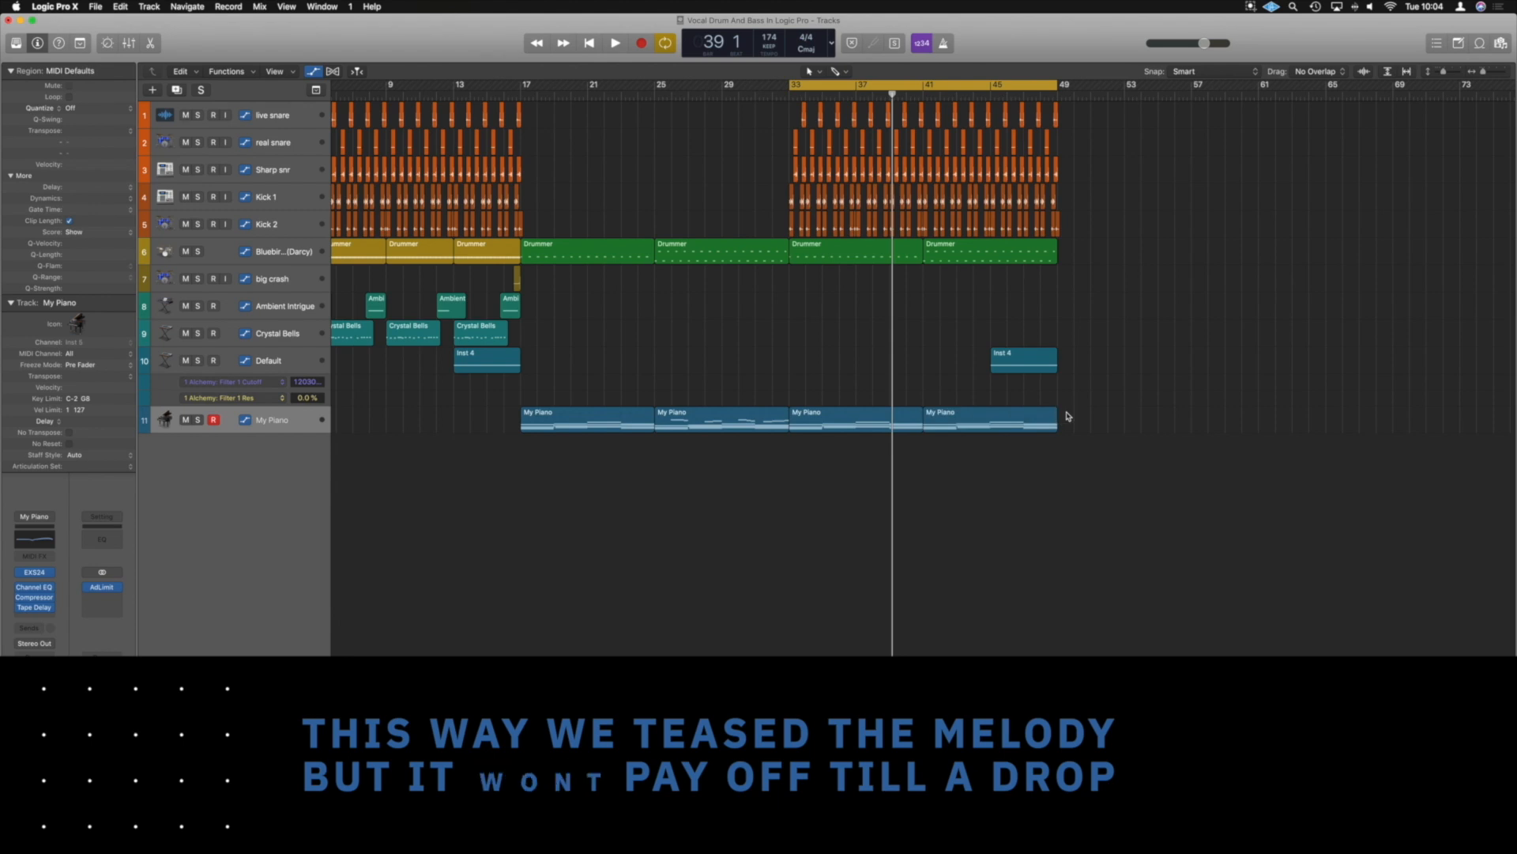
Audition 174_Bpm_Faded_HalfBreak.wav, 174_Bpm_LUF_Break.wav and 174_Bpm_NoMi_Break.wav from the Breaks sample folder during playback
key("super+Down")
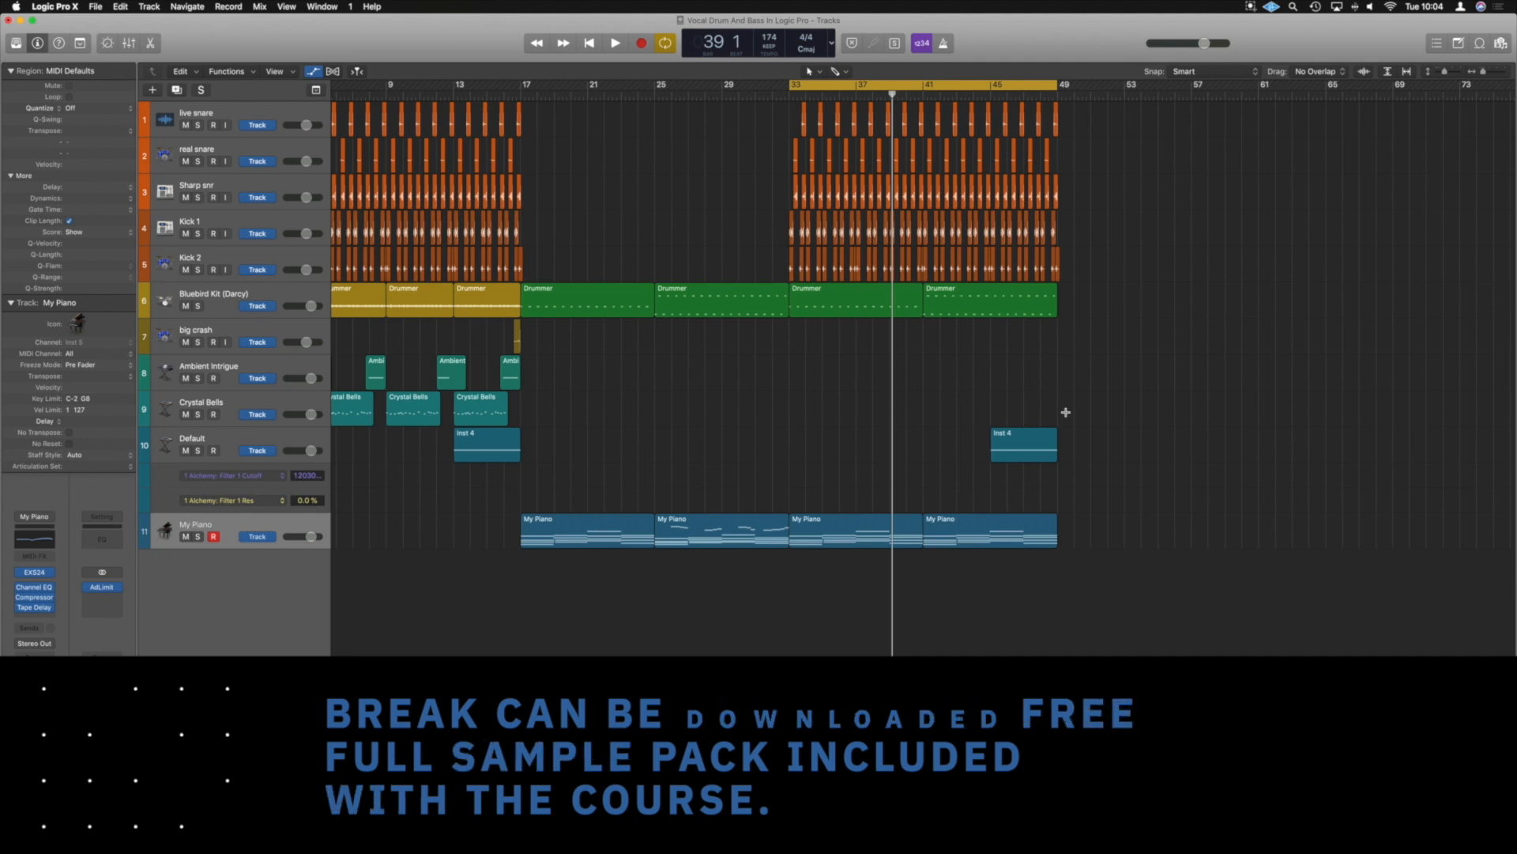
key("f")
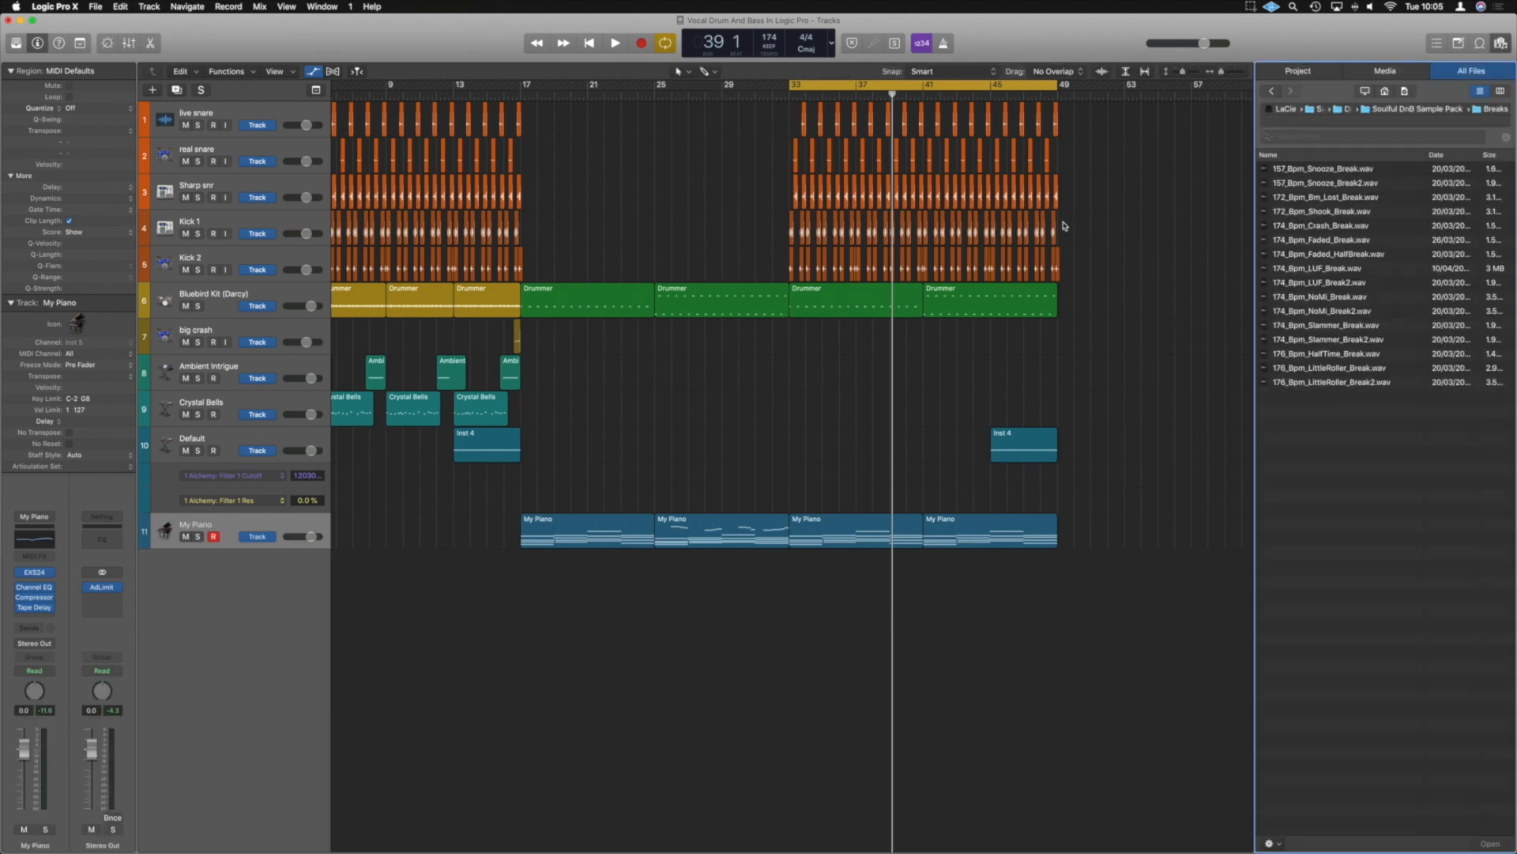
left_click(1303, 254)
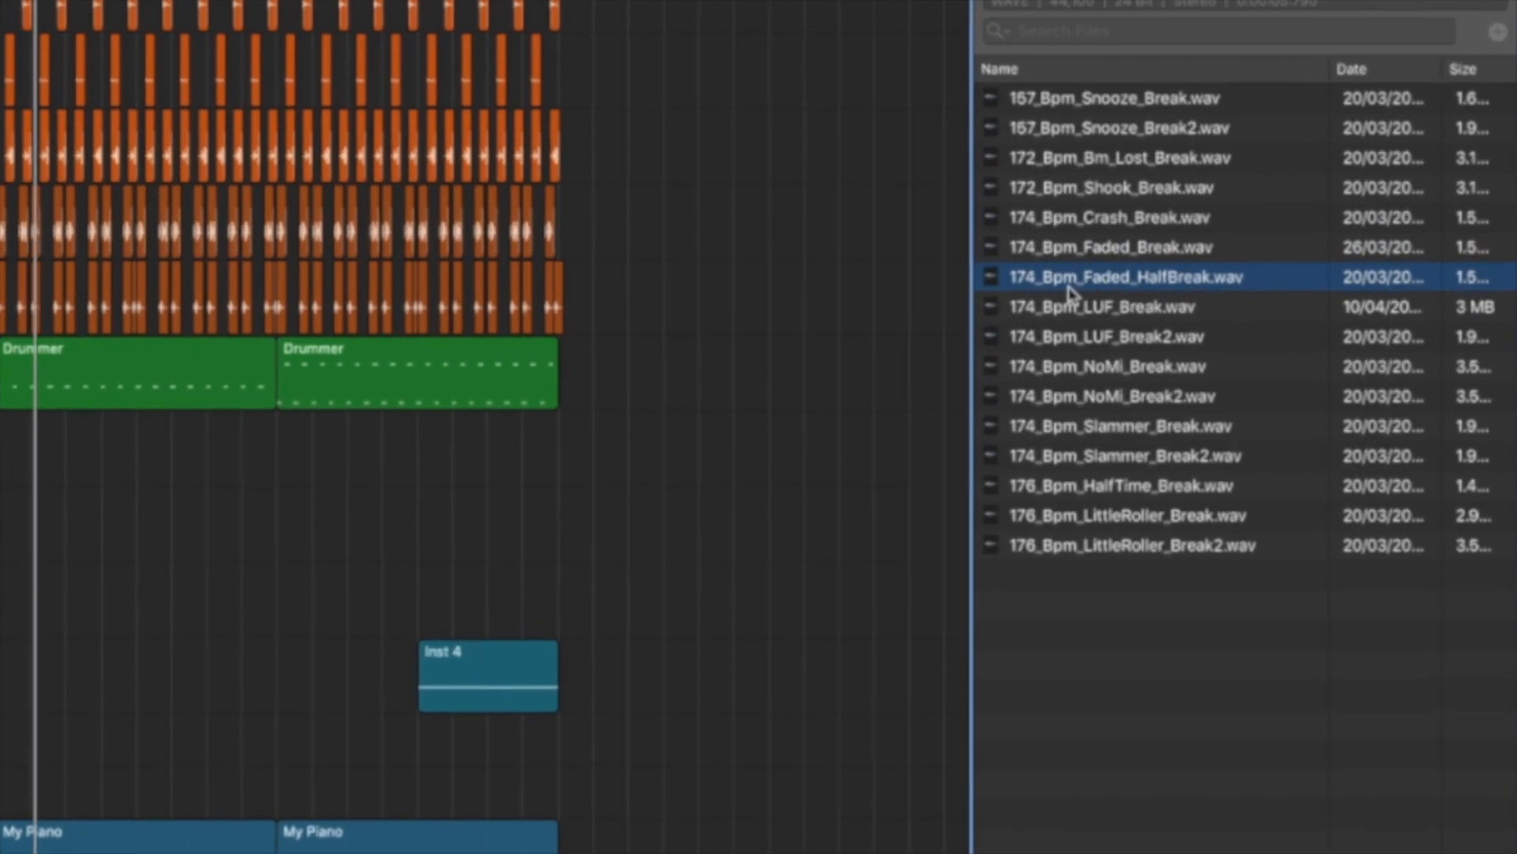
left_click(1060, 308)
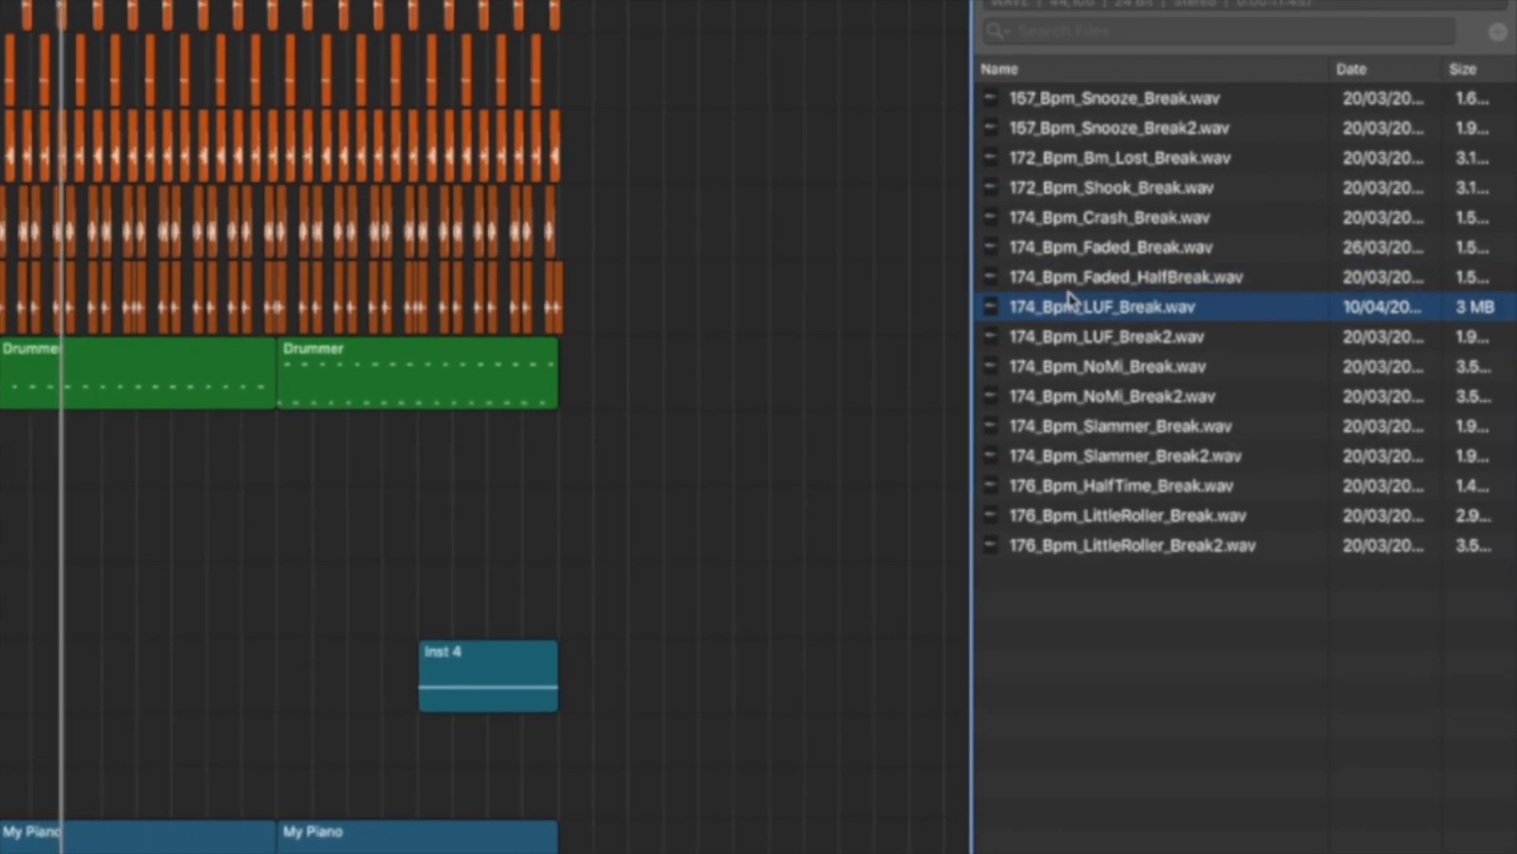
left_click(1069, 282)
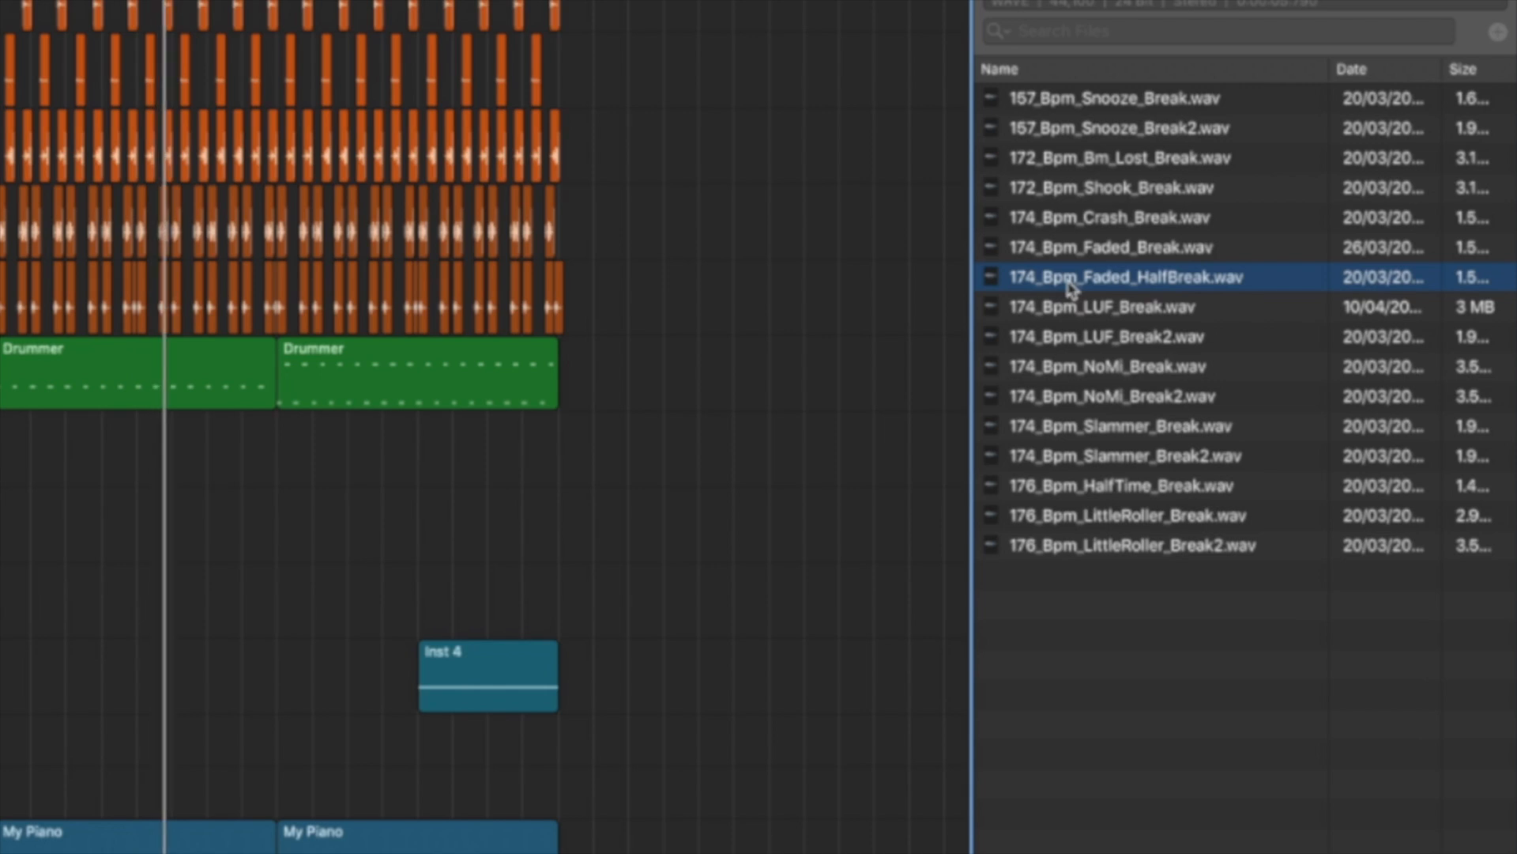
left_click(1084, 369)
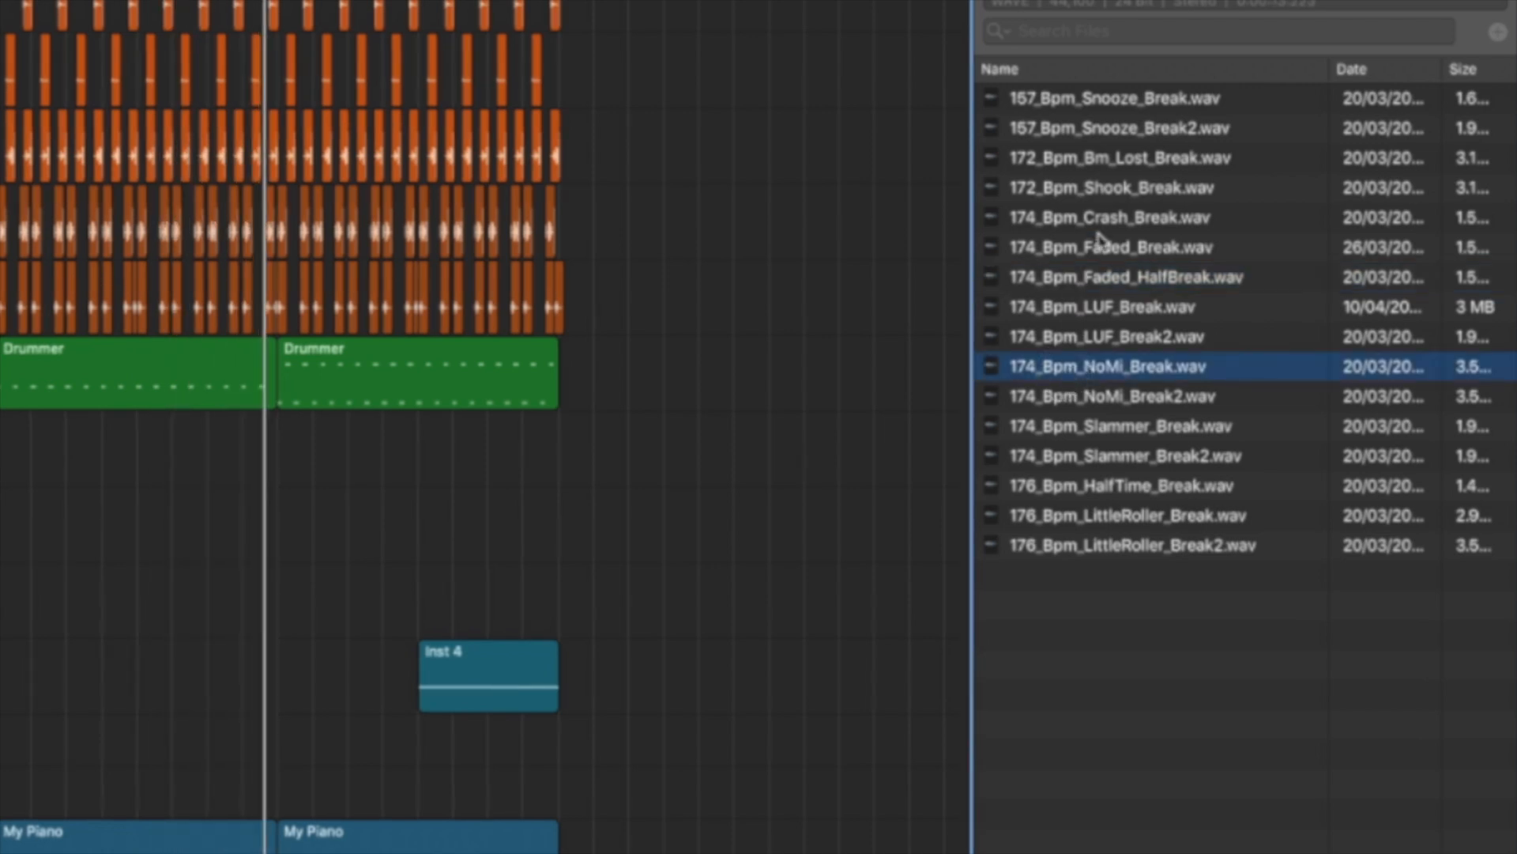
Place 174_Bpm_NoMi_Break.wav on a new track below My Piano at bar 33 and trim its end to bar 41
left_click_drag(1068, 369, 455, 745)
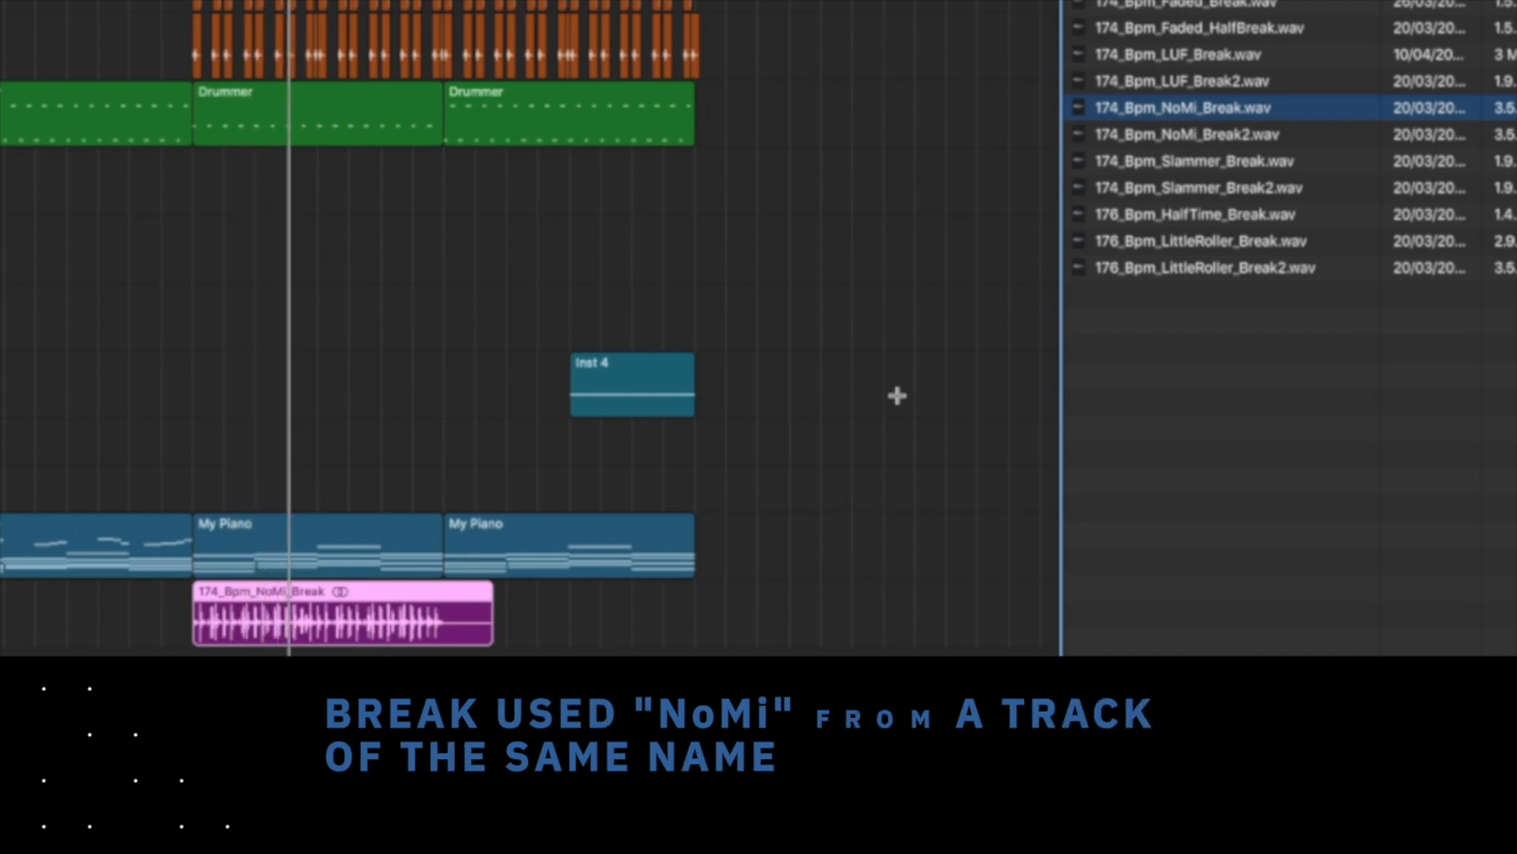
left_click(545, 605)
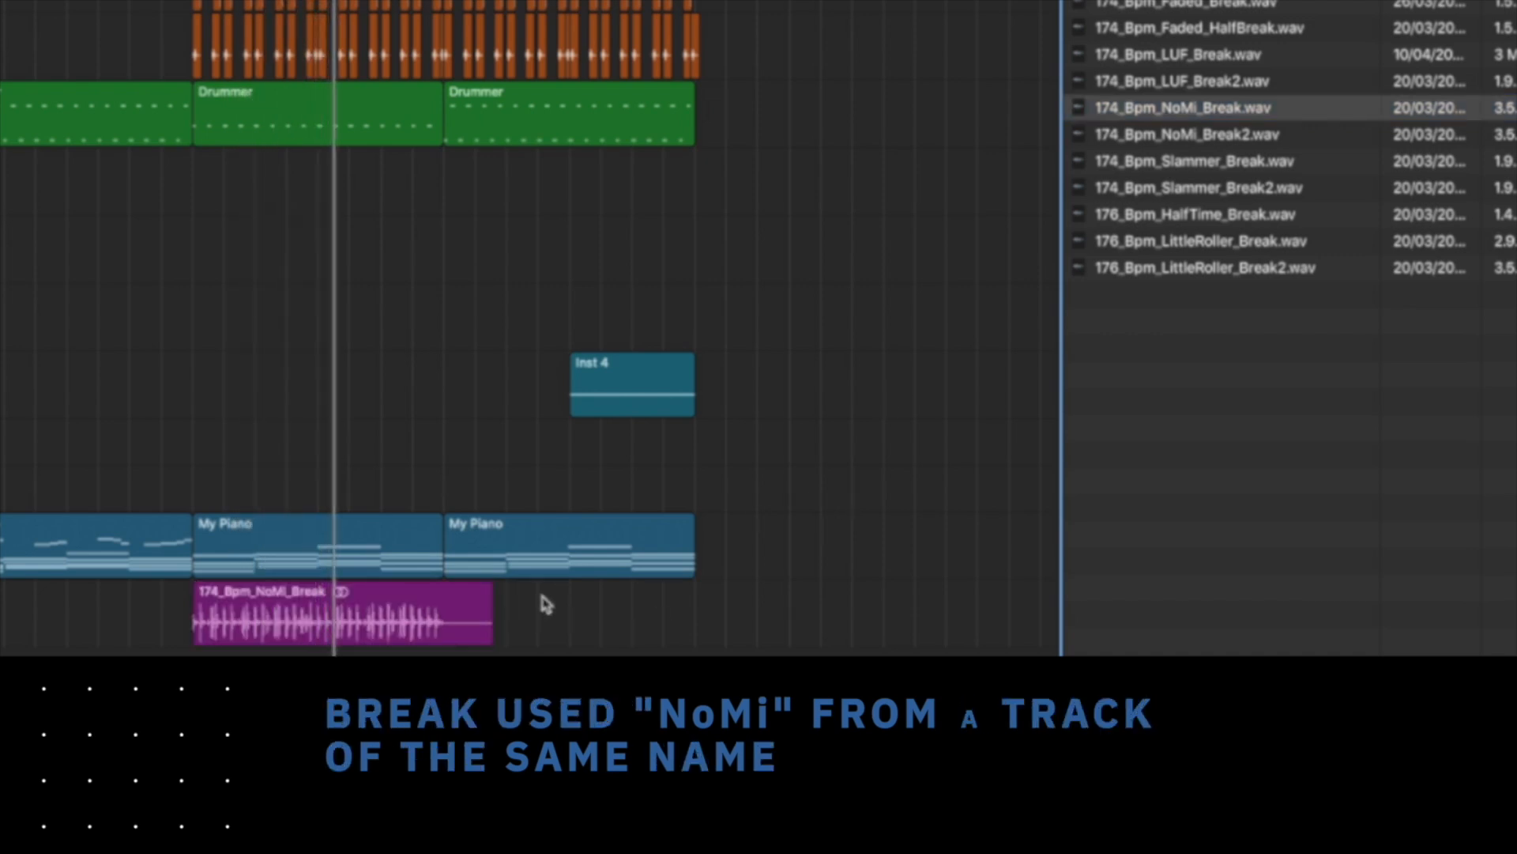
left_click_drag(484, 642, 443, 637)
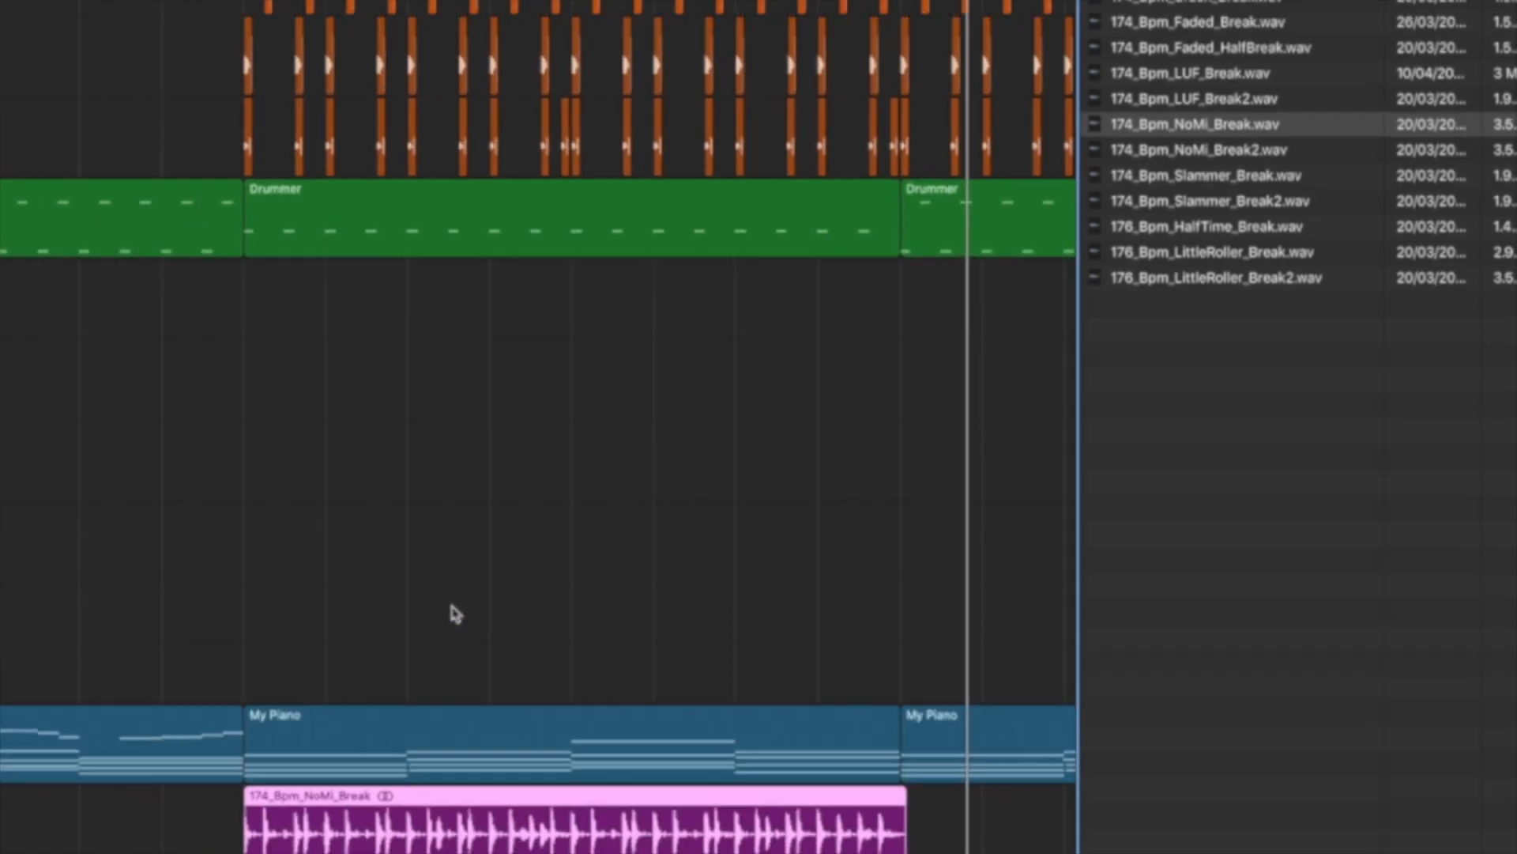
Copy the trimmed NoMi break region to bar 41 and move its track above the live snare track
left_click_drag(856, 685, 1169, 690)
key("super+Left")
key("super+Left")
key("super+Left")
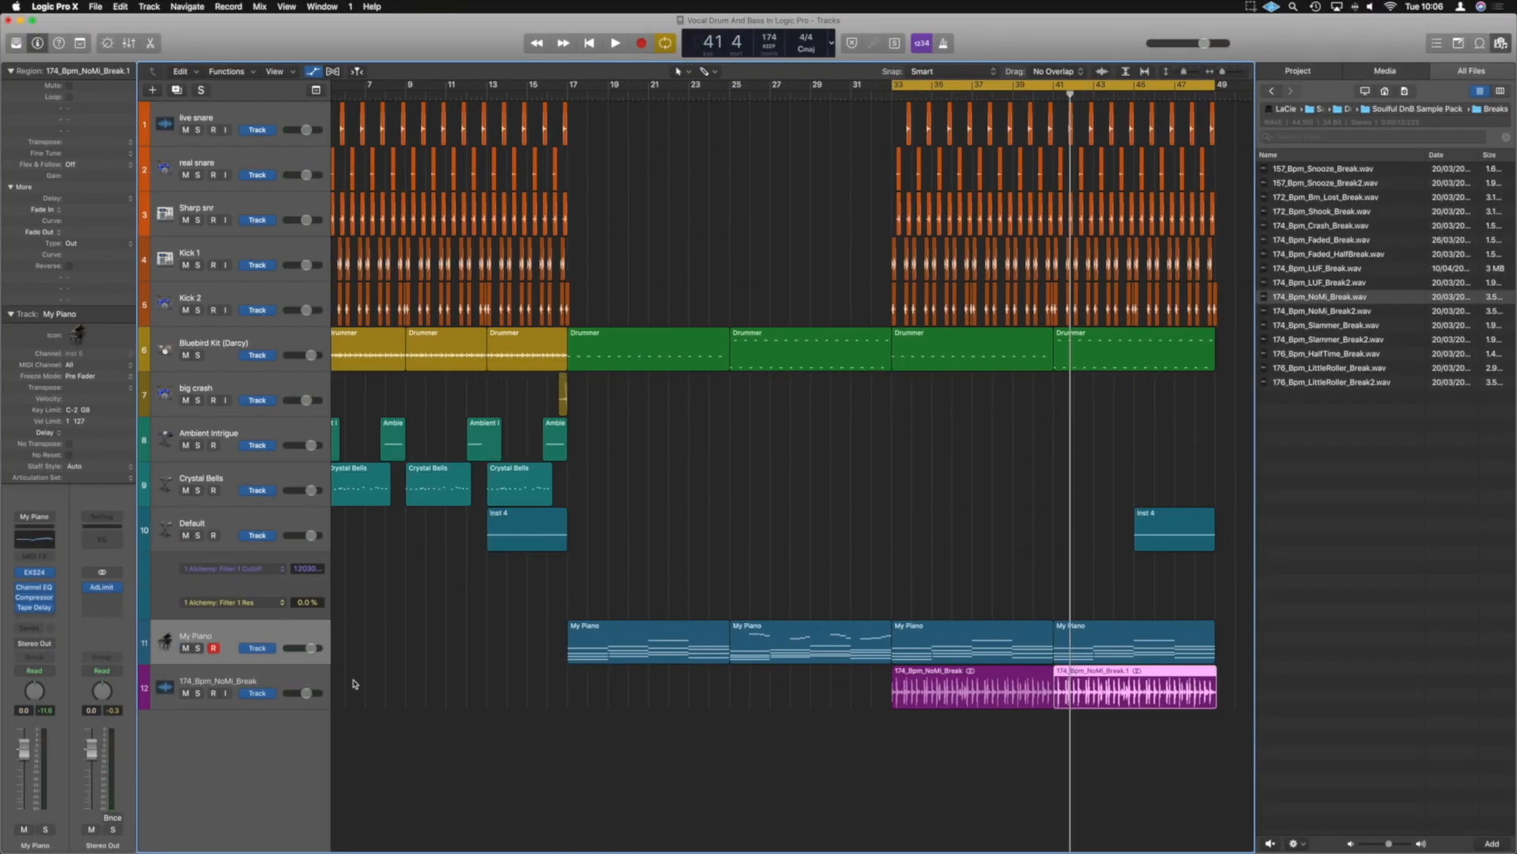
left_click_drag(283, 670, 284, 117)
scroll(702, 161, "right", 5)
scroll(701, 161, "down", 3)
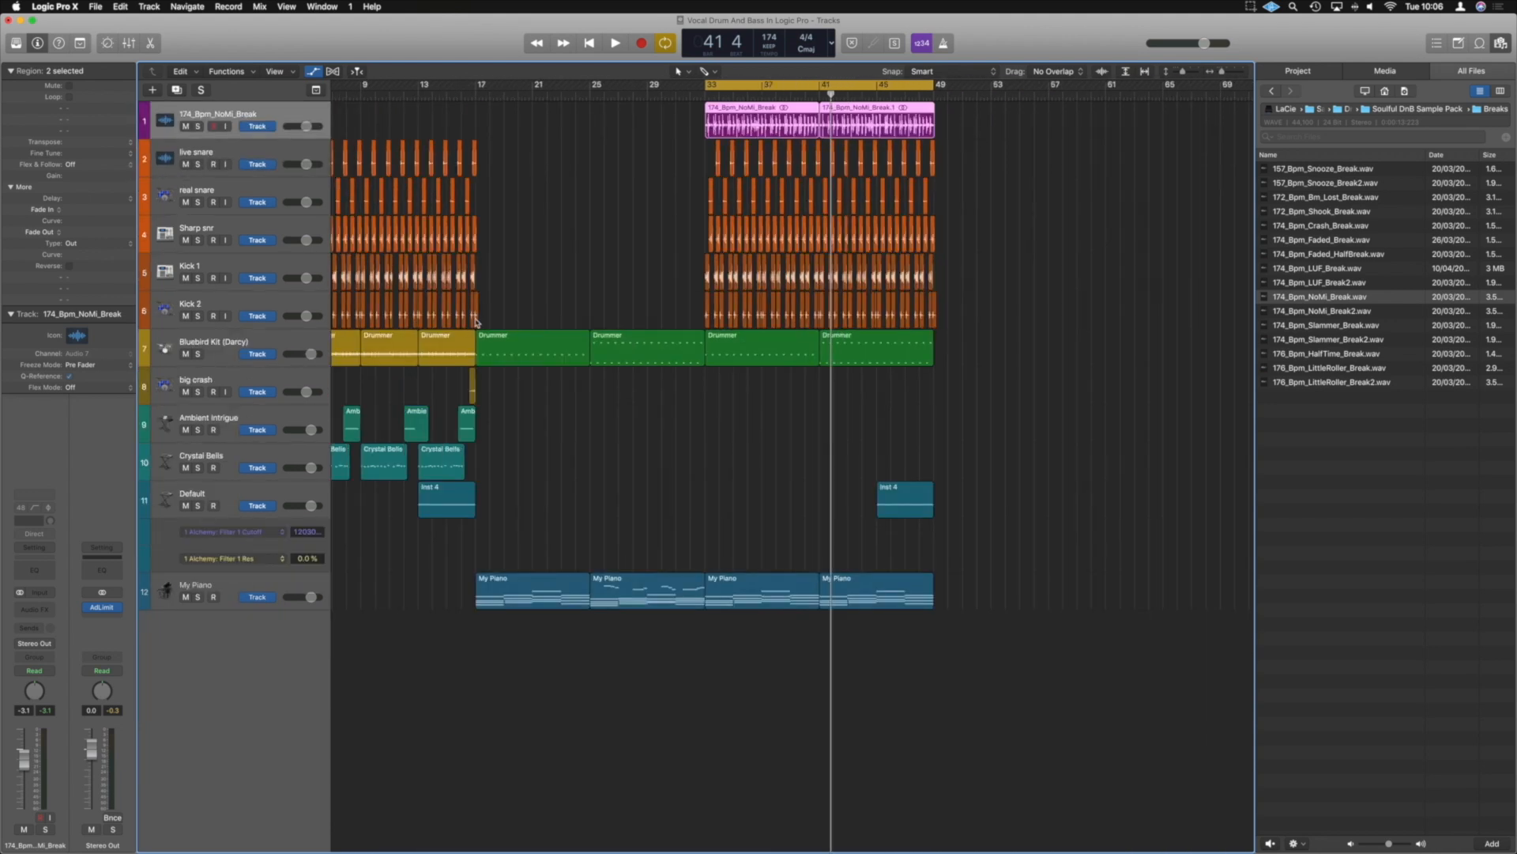
Show the mixer and route the output of the 174_Bpm_NoMi_Break track to Bus 10 (Drums)
key("x")
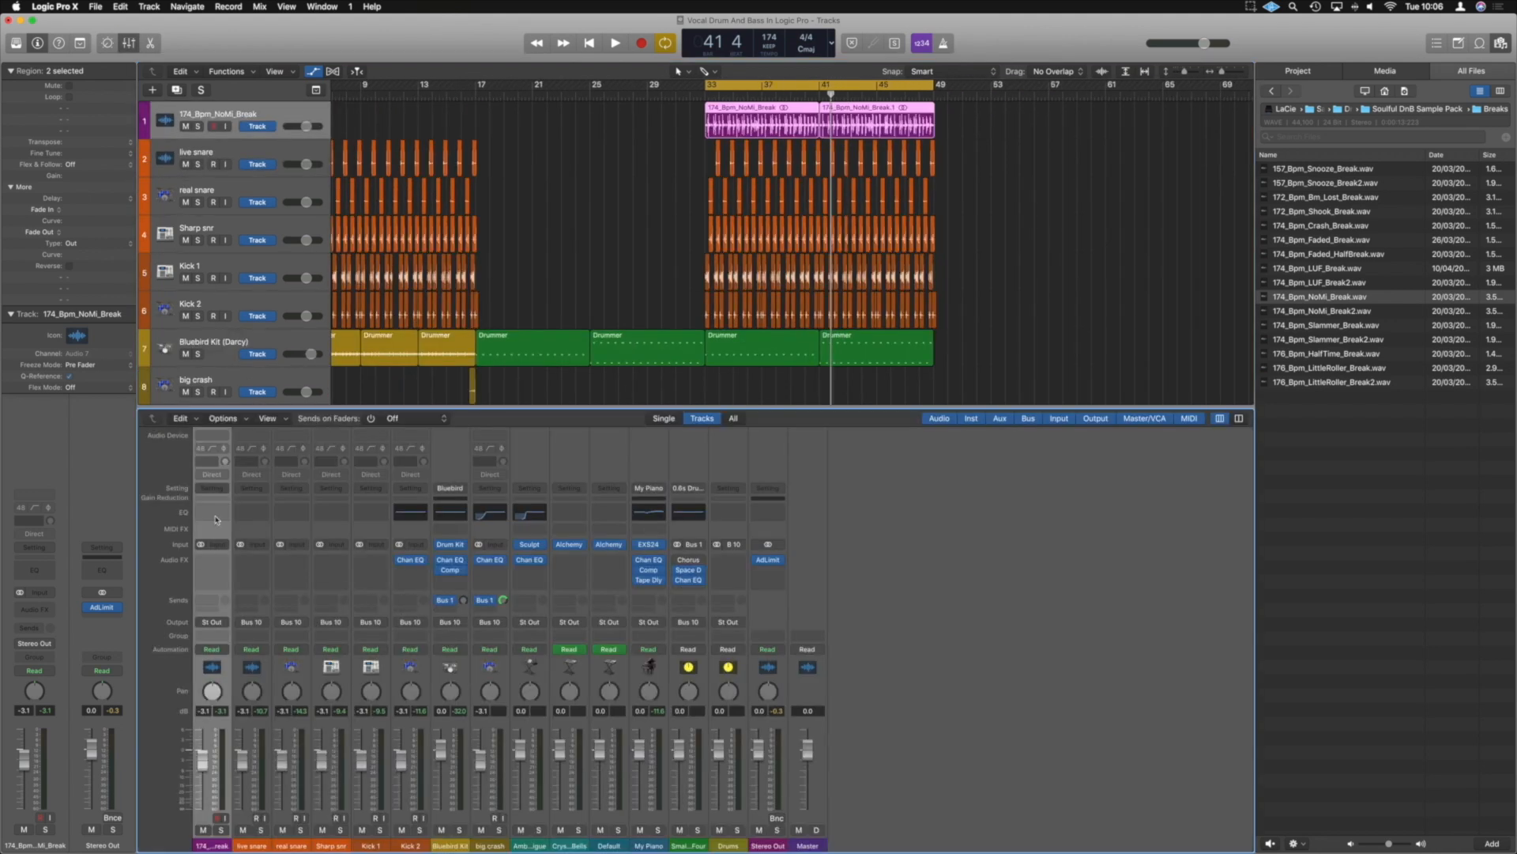
left_click(214, 623)
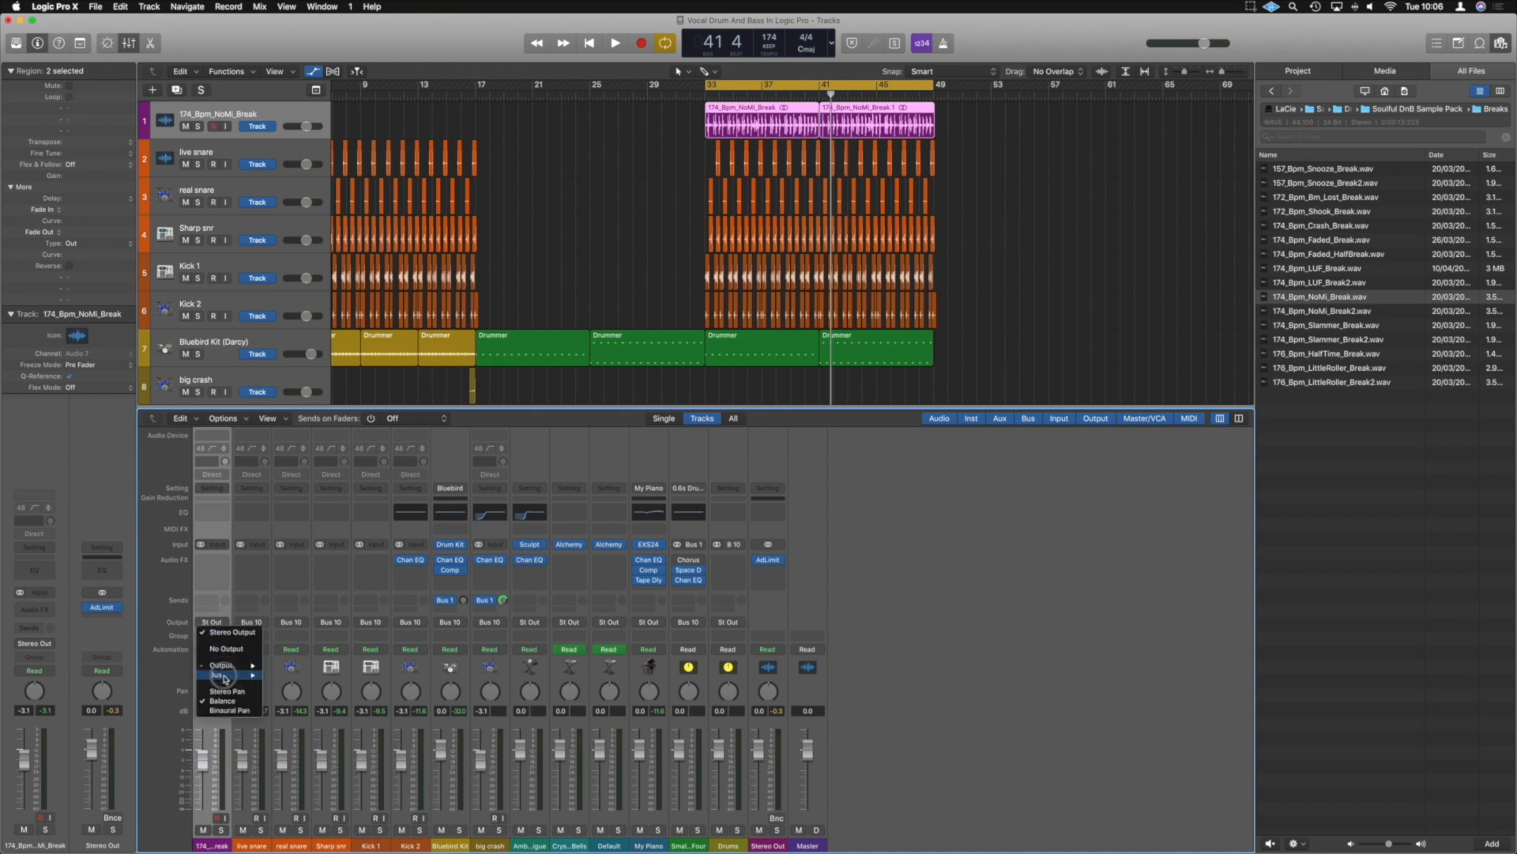
mouse_move(226, 678)
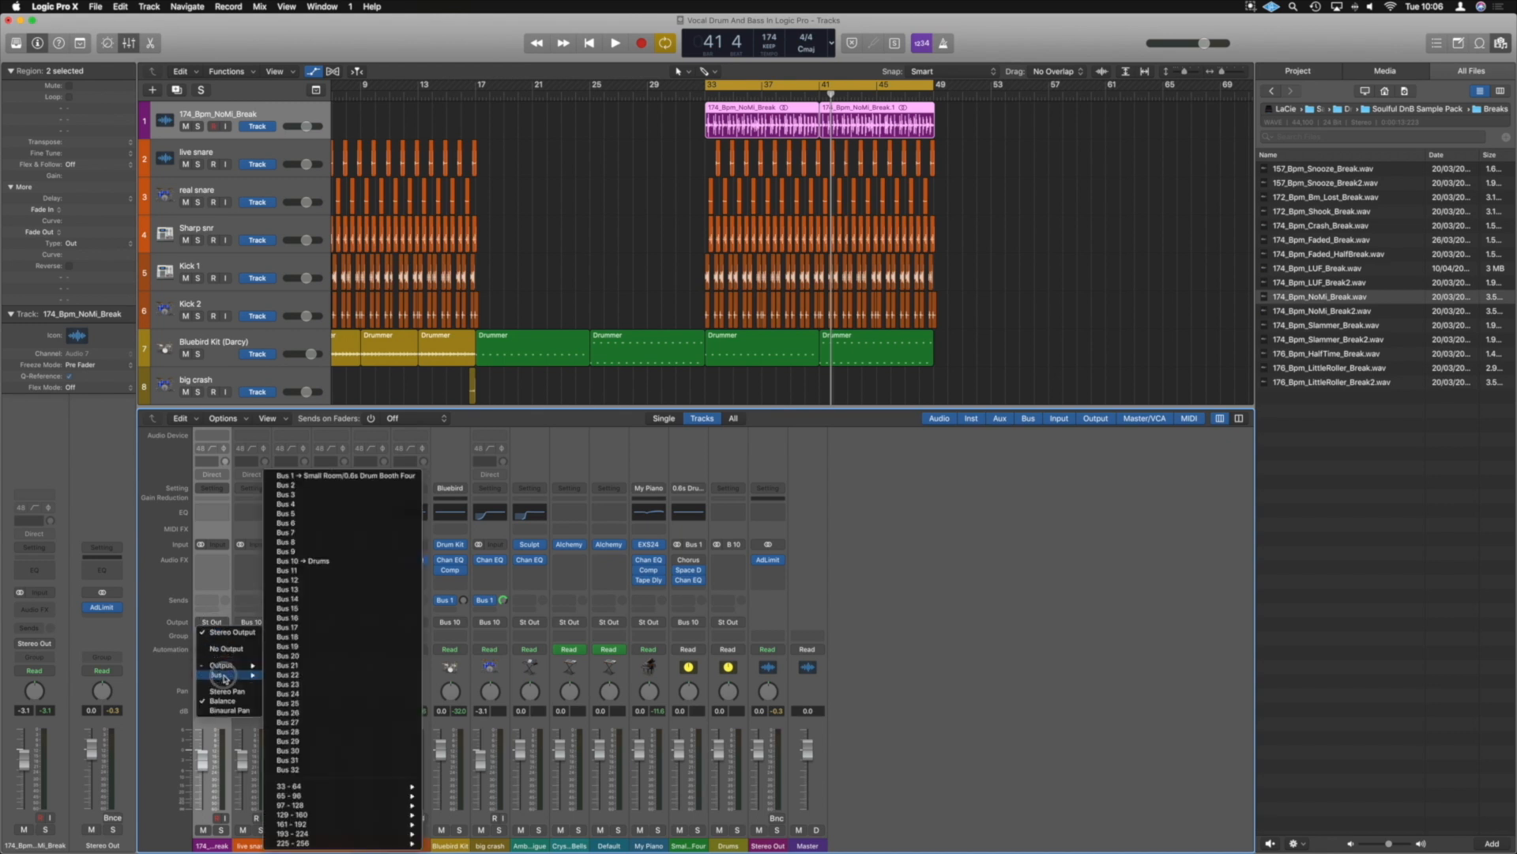
left_click(316, 562)
Play back the section from bar 33 to judge the NoMi break's level against the drums
key("space")
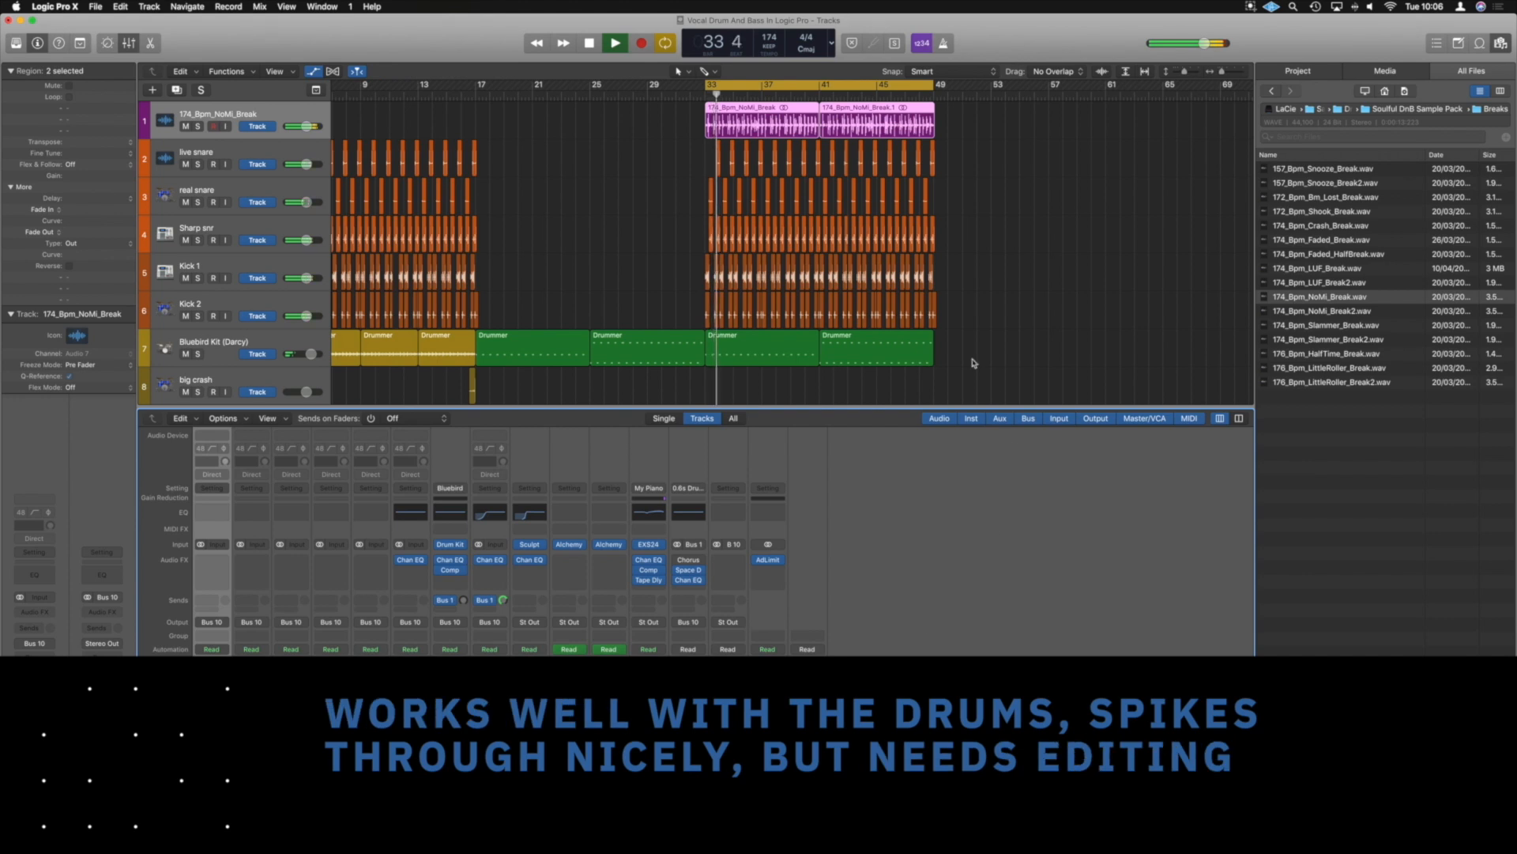
left_click(961, 302)
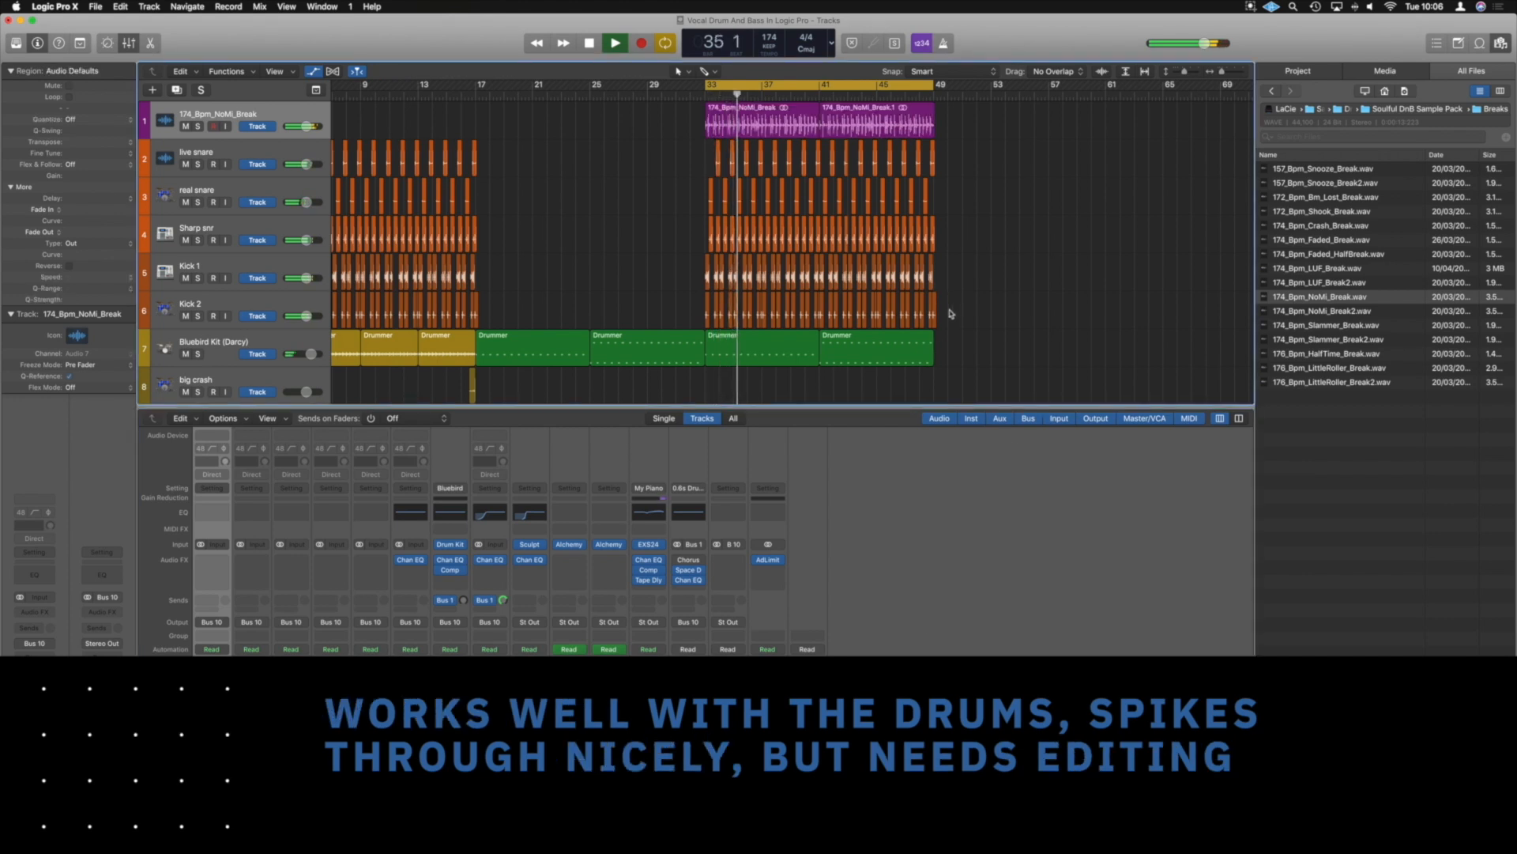
key("space")
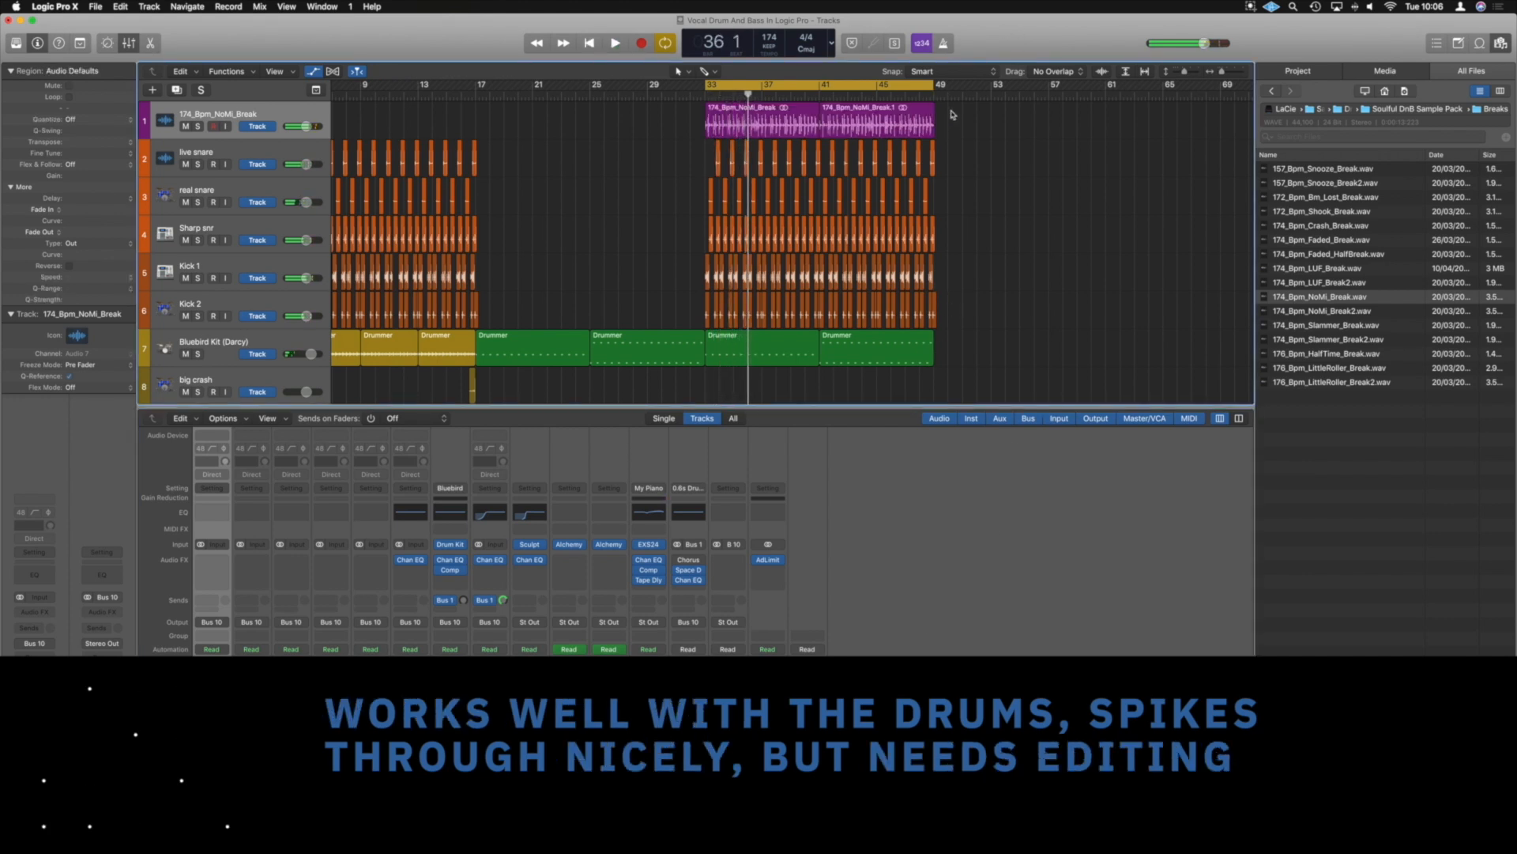
Set the gain of both NoMi break regions to -9.0 dB
left_click_drag(952, 115, 794, 127)
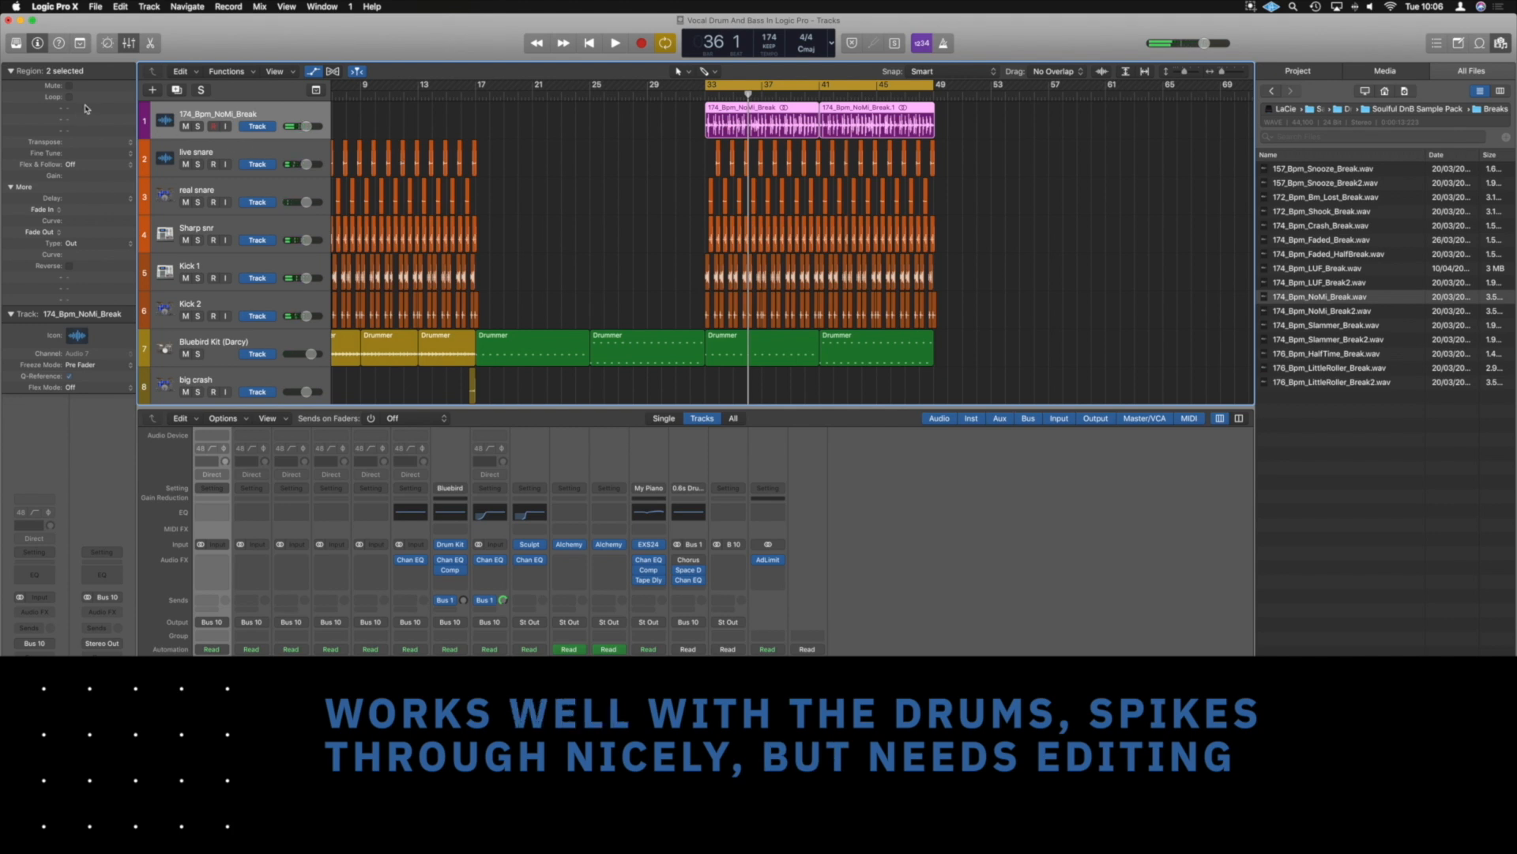
double_click(76, 176)
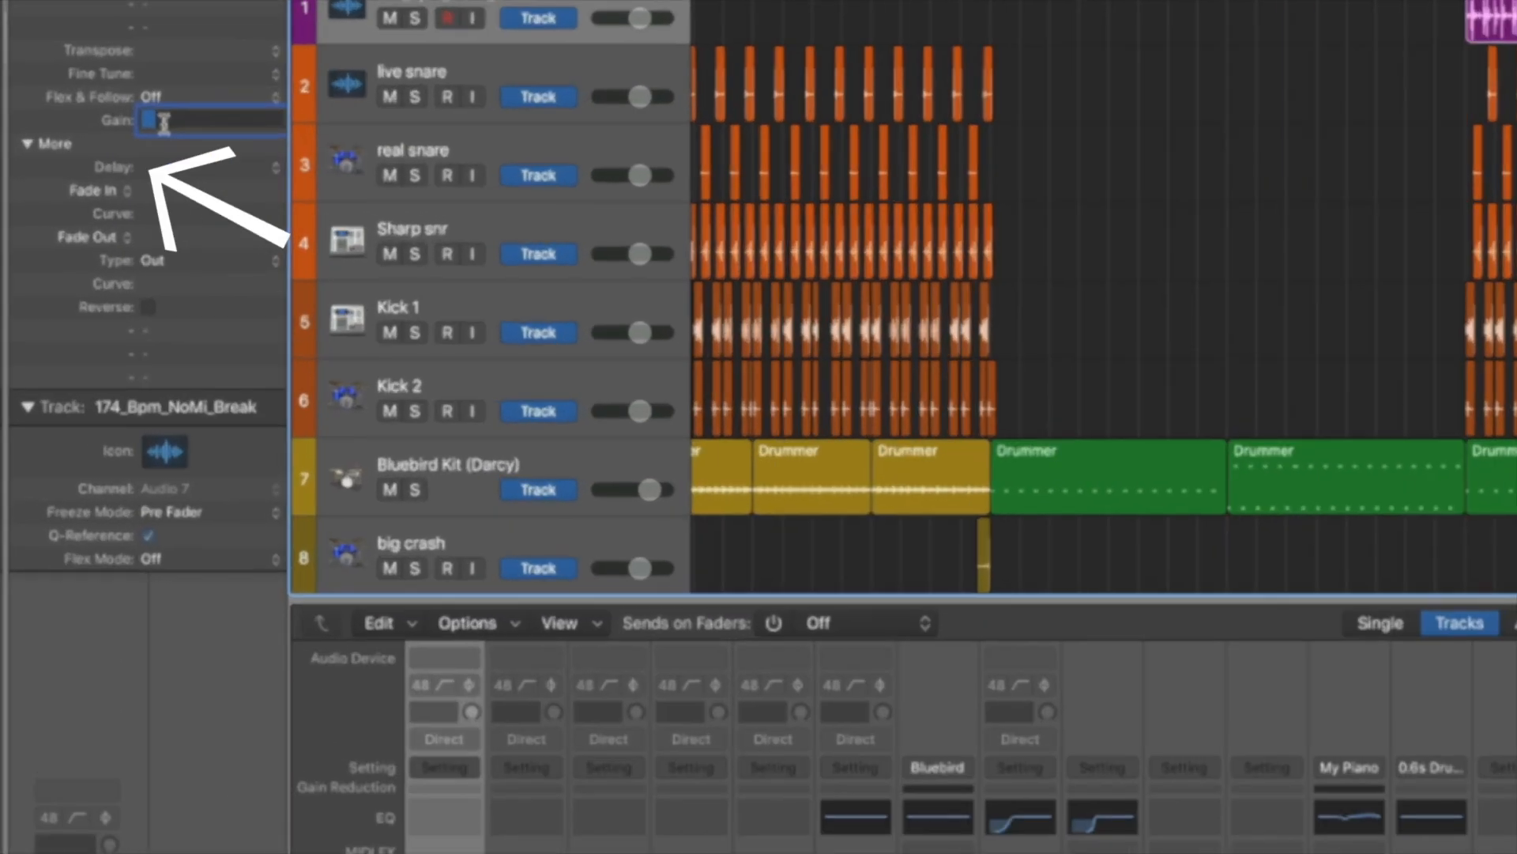
key("Return")
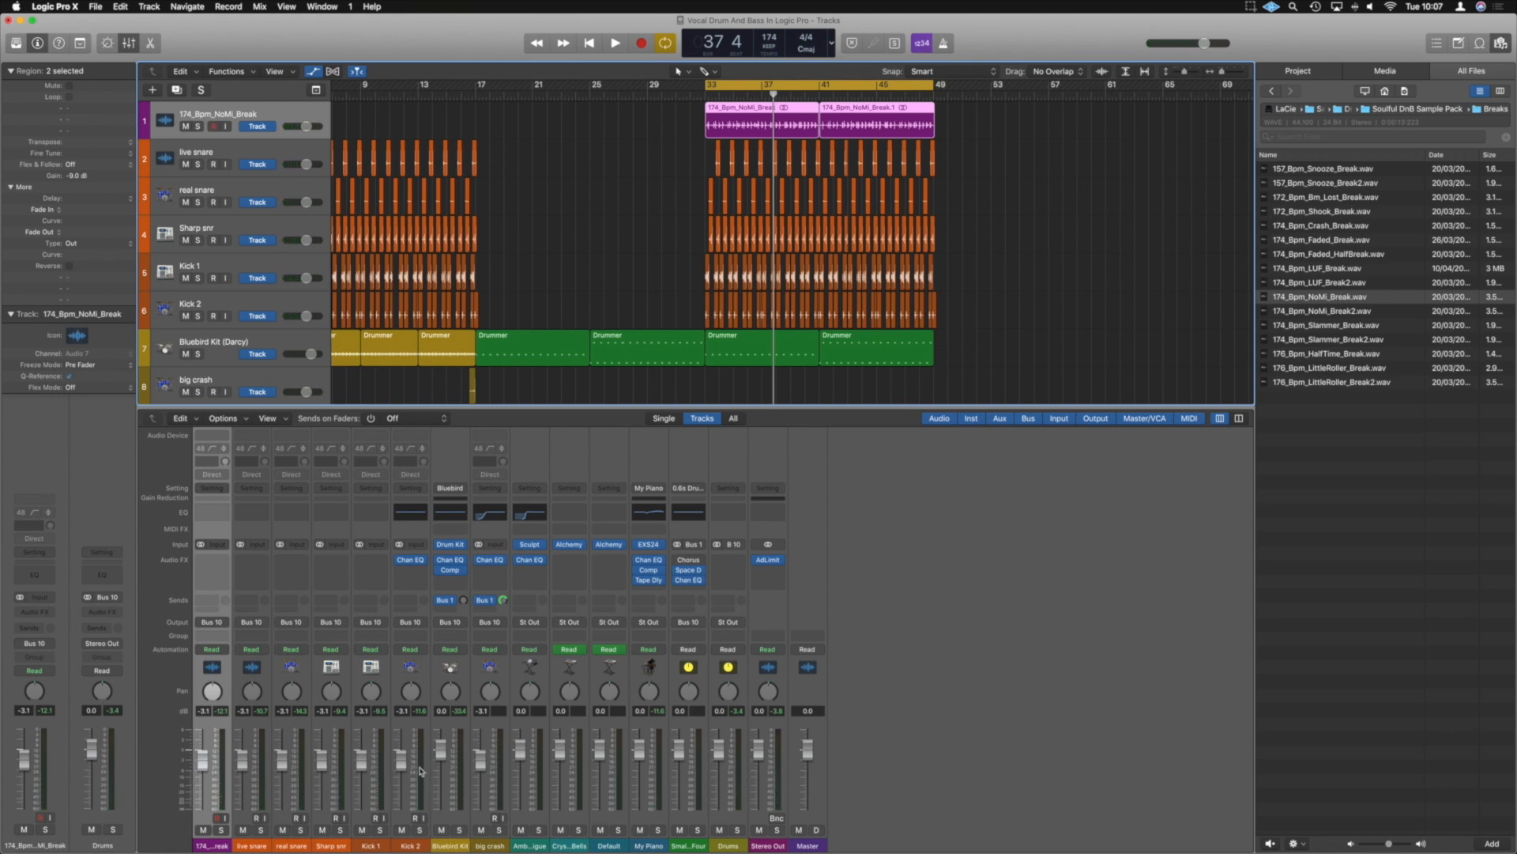
Compare the drums without and with the NoMi break by muting and unmuting its track during playback
left_click(203, 830)
key("space")
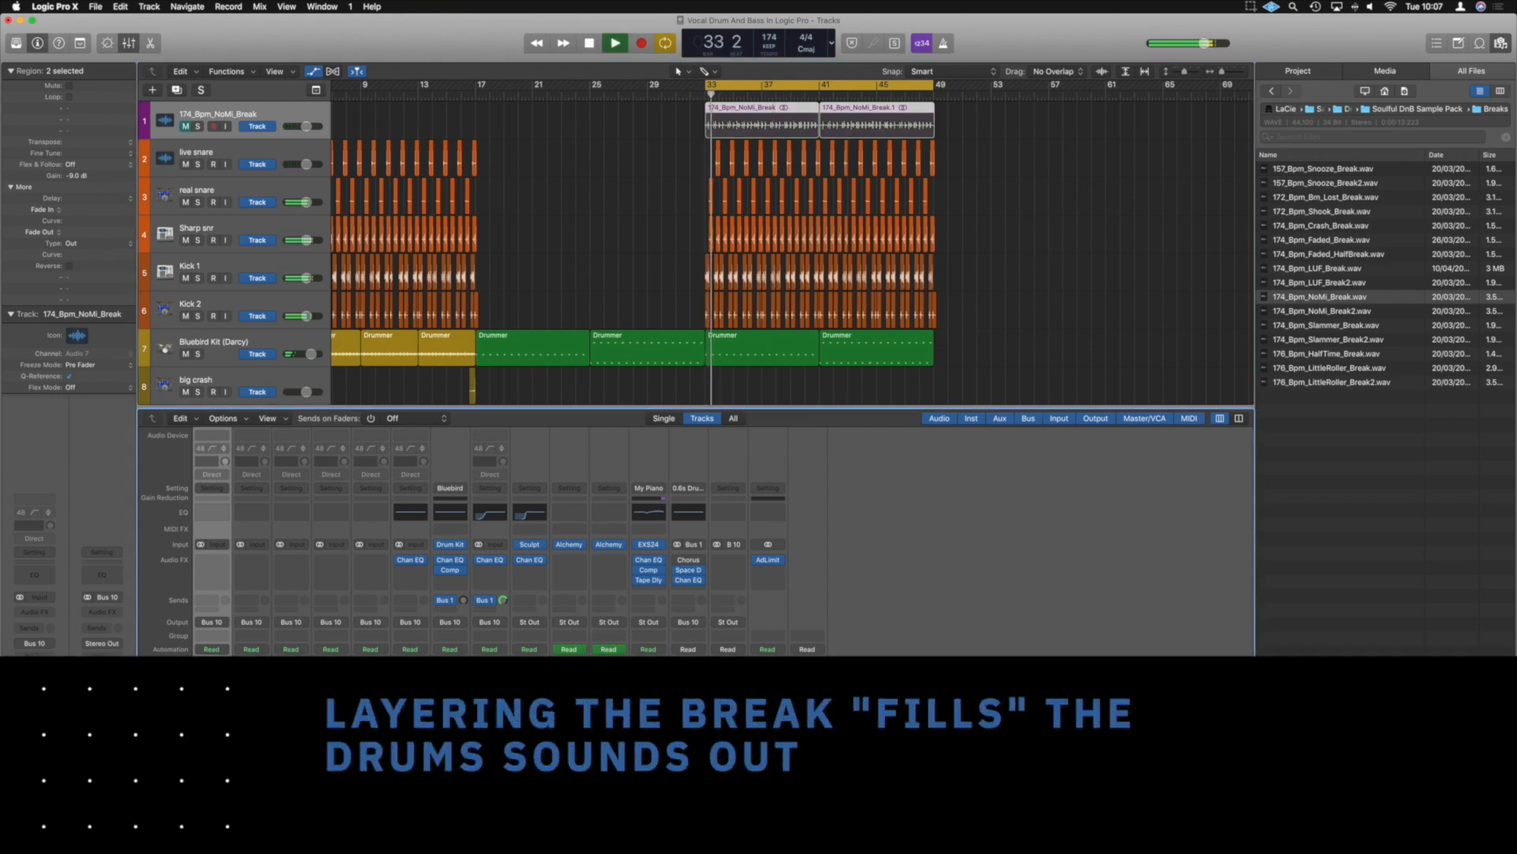
key("m")
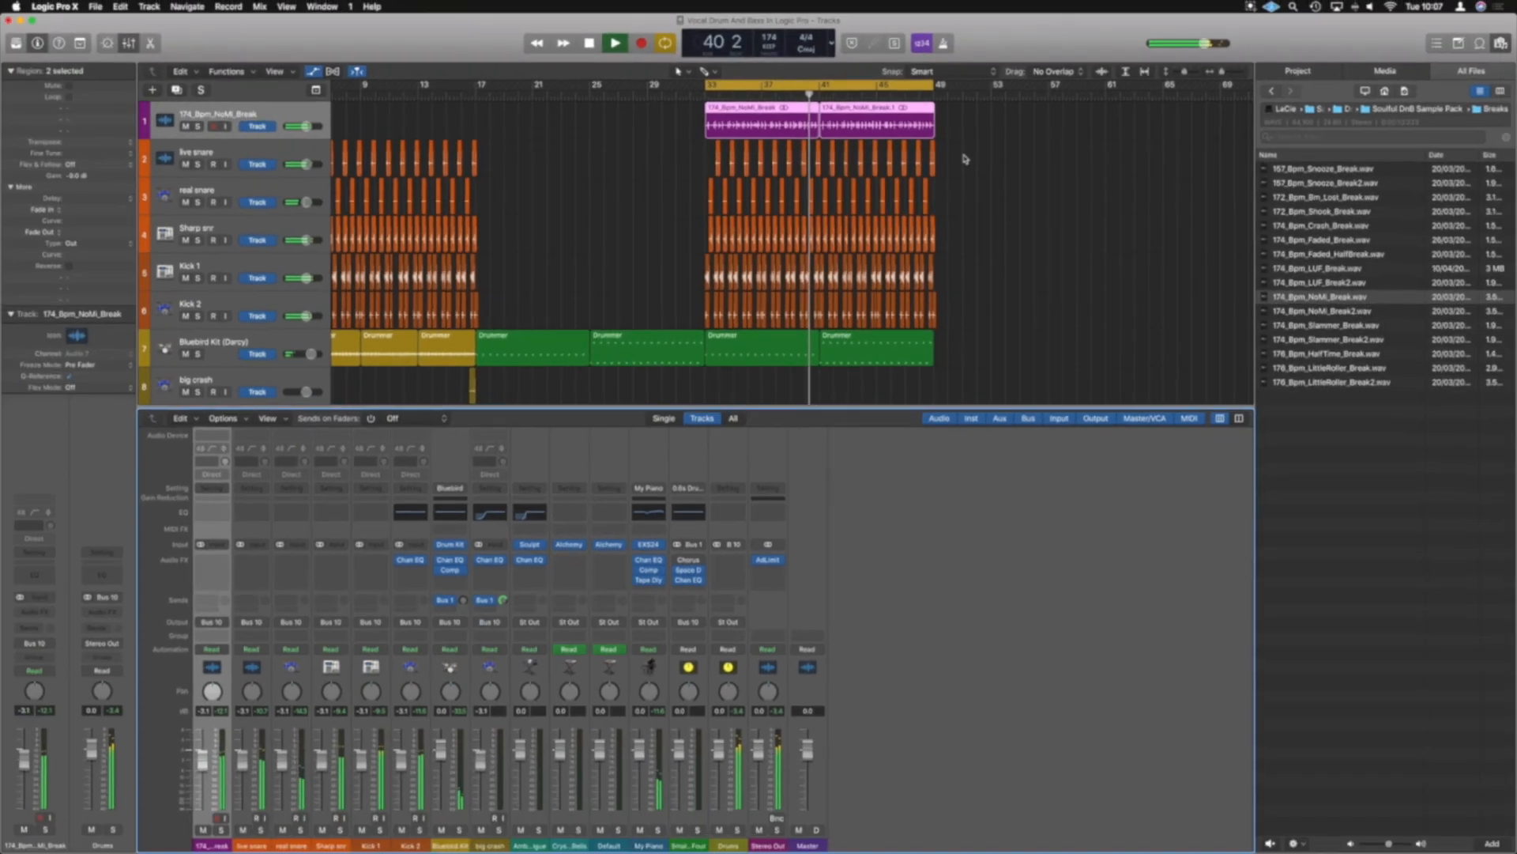
key("space")
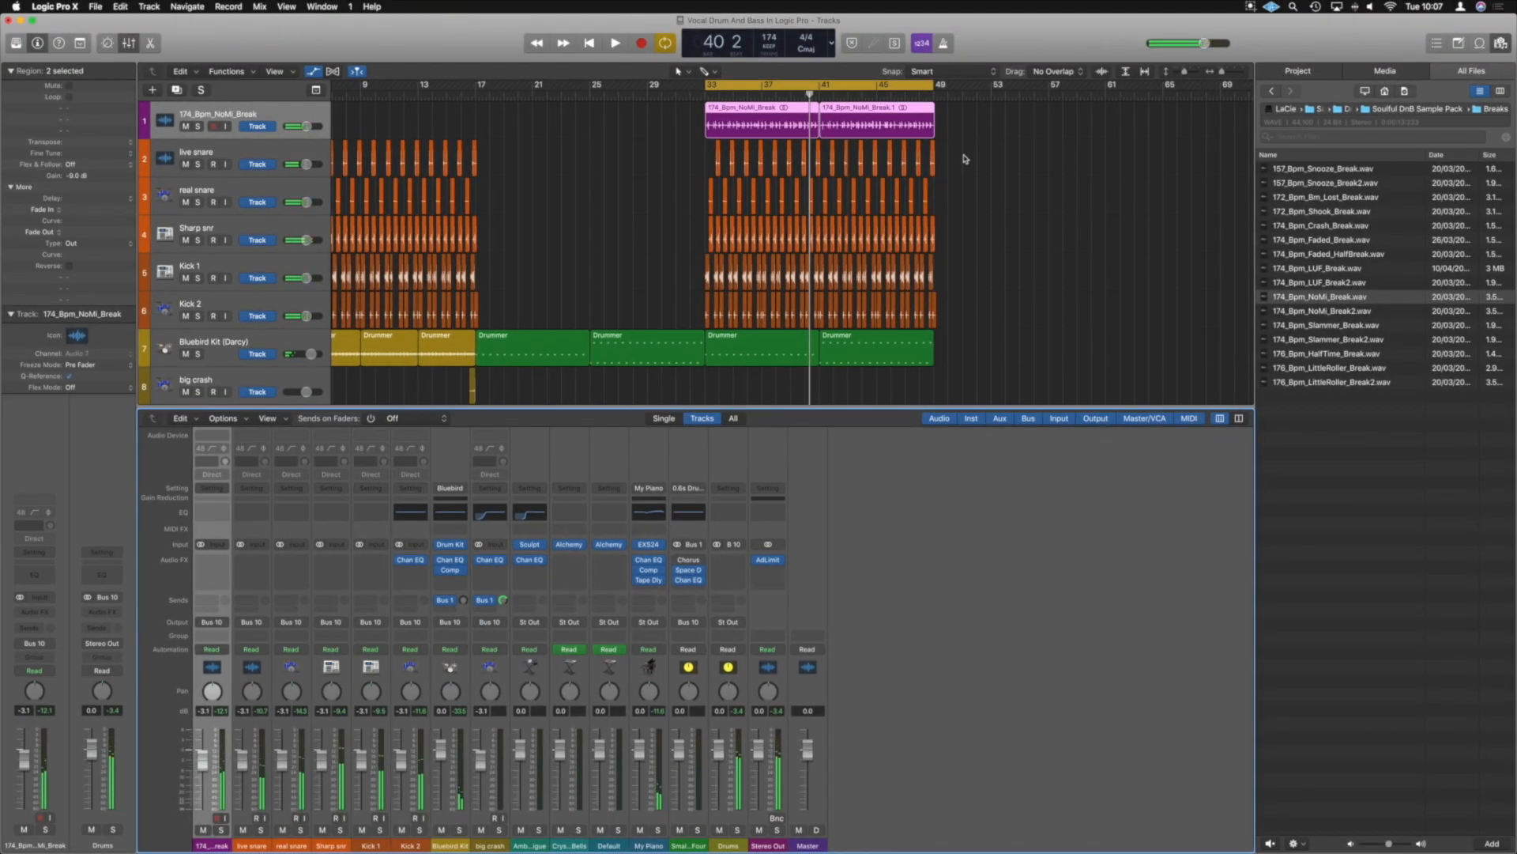
Add a Channel EQ to the Drums bus channel and open its settings
scroll(952, 400, "down", 5)
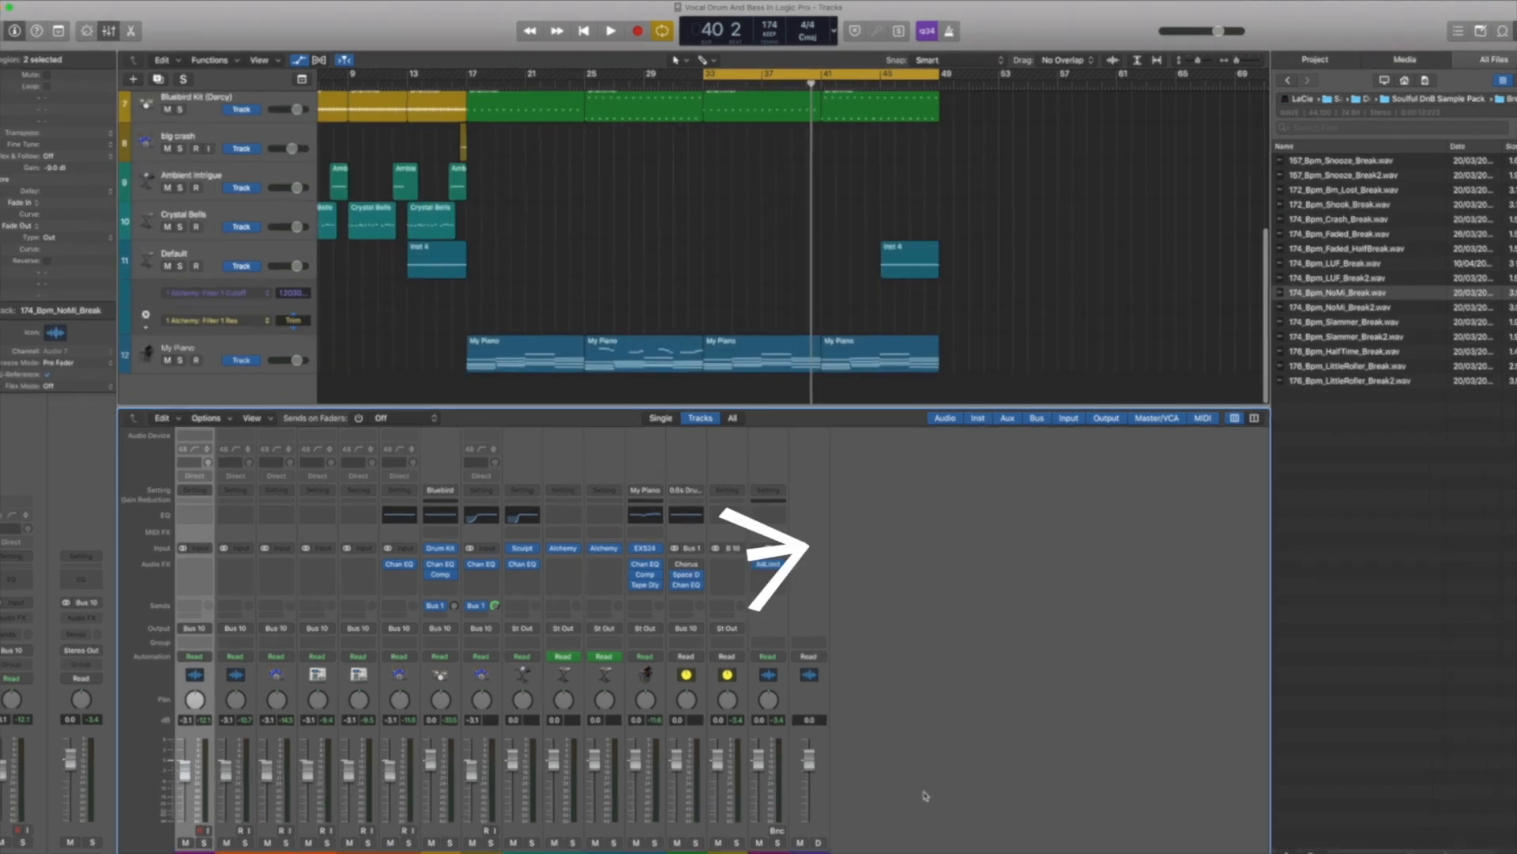
double_click(701, 586)
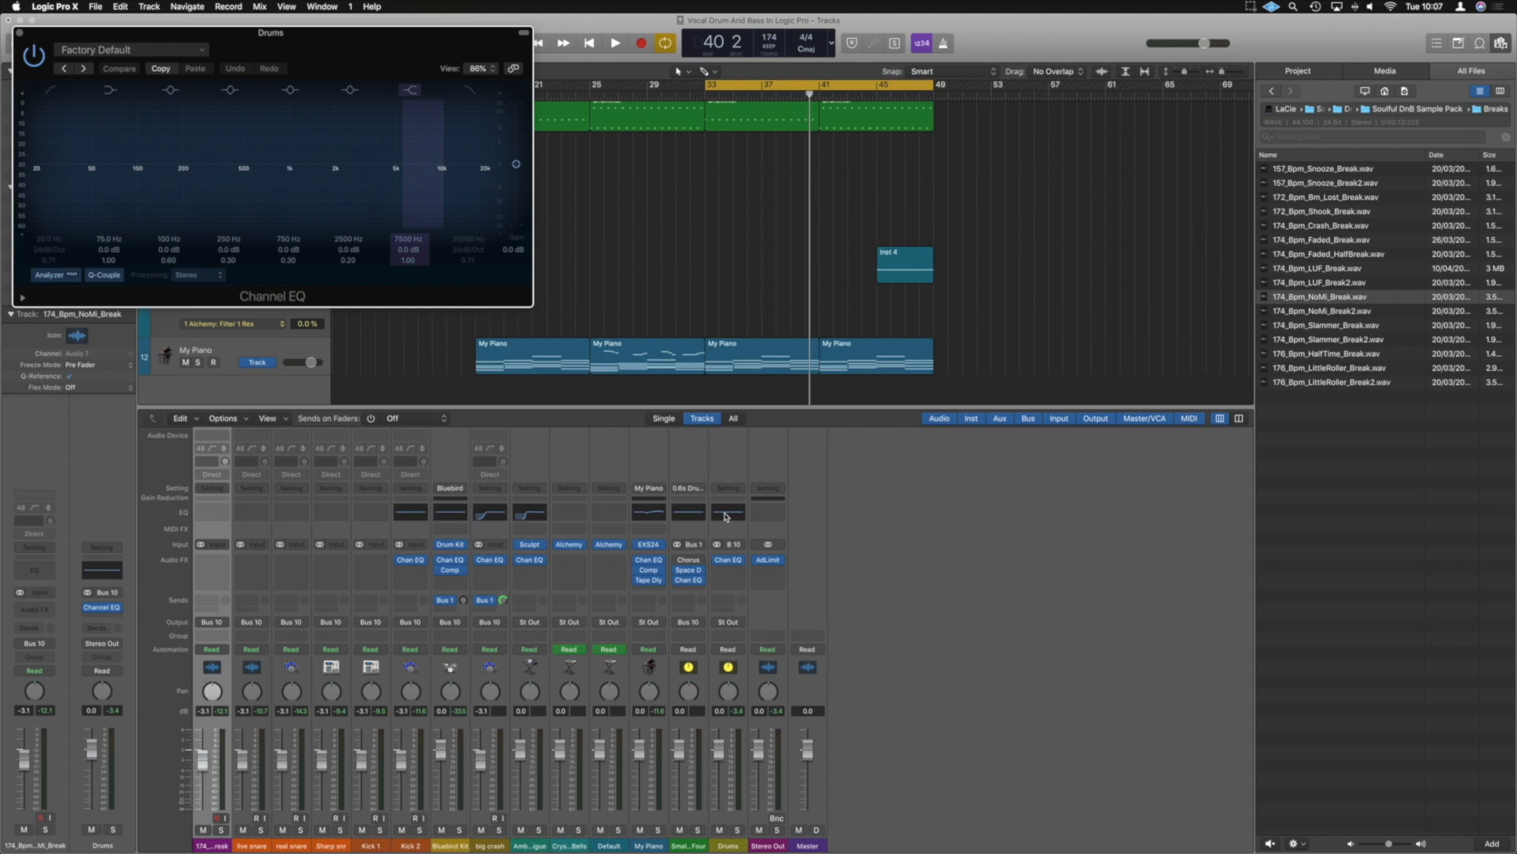
Enable the high cut band at 20000 Hz in the Drums bus Channel EQ, then close the plug-in
left_click_drag(286, 56, 1130, 510)
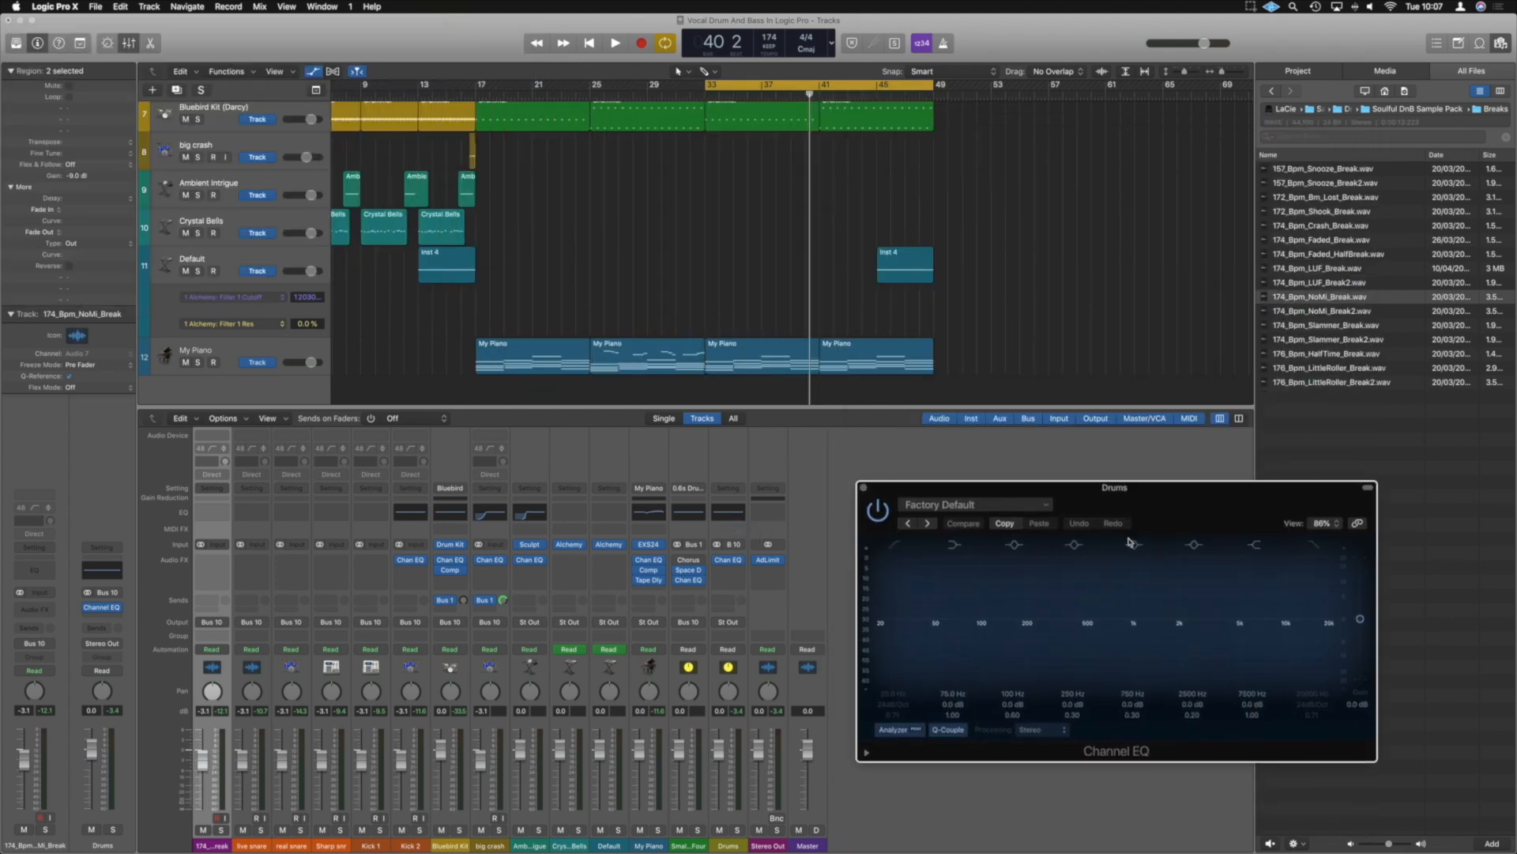
left_click(1313, 544)
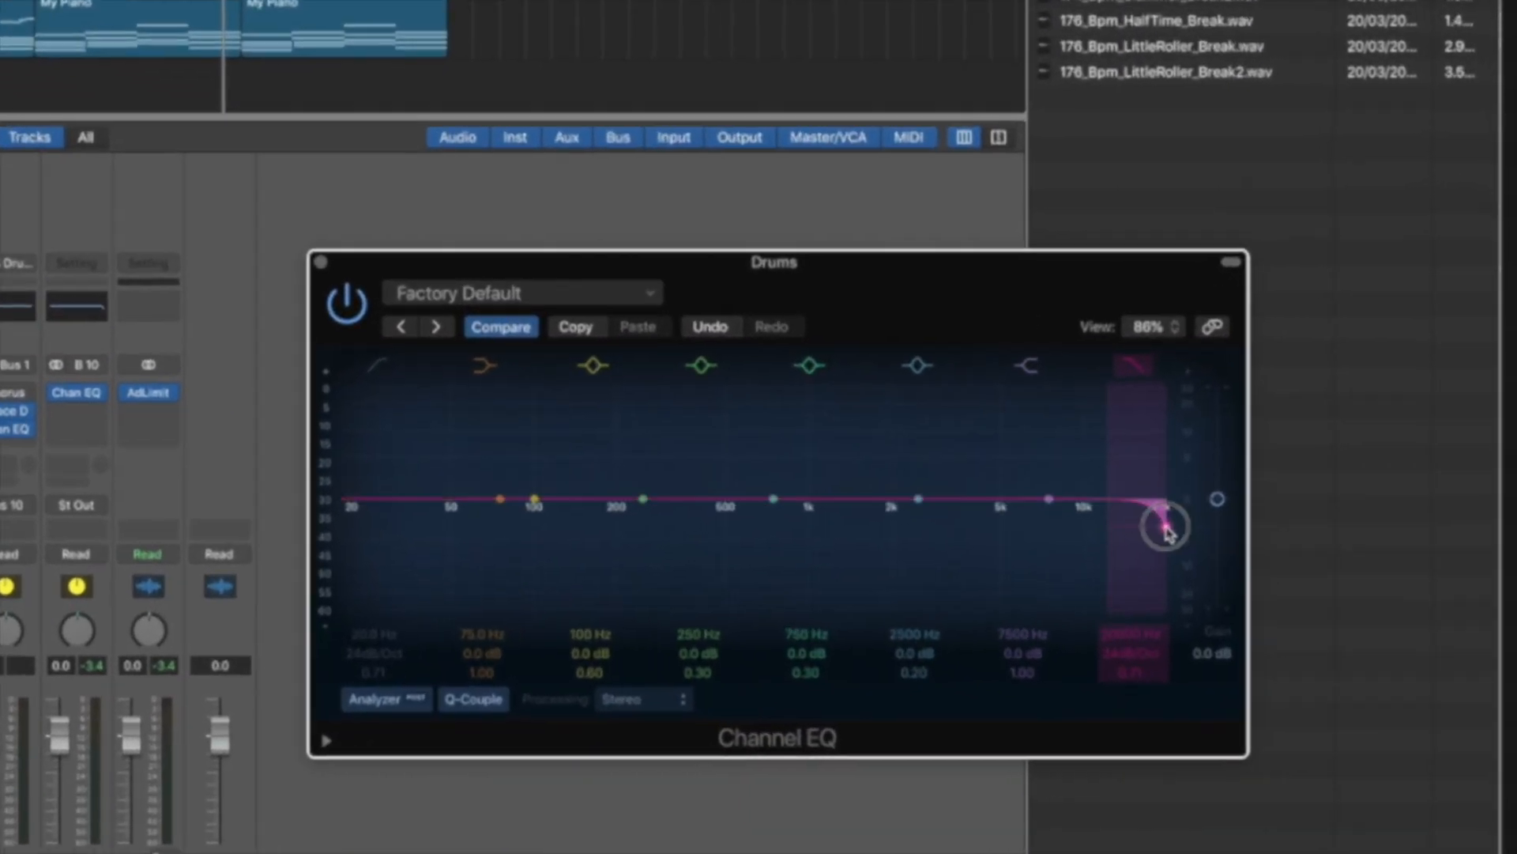
mouse_move(1214, 568)
left_mouse_down()
mouse_move(743, 580)
mouse_move(1212, 578)
left_mouse_up()
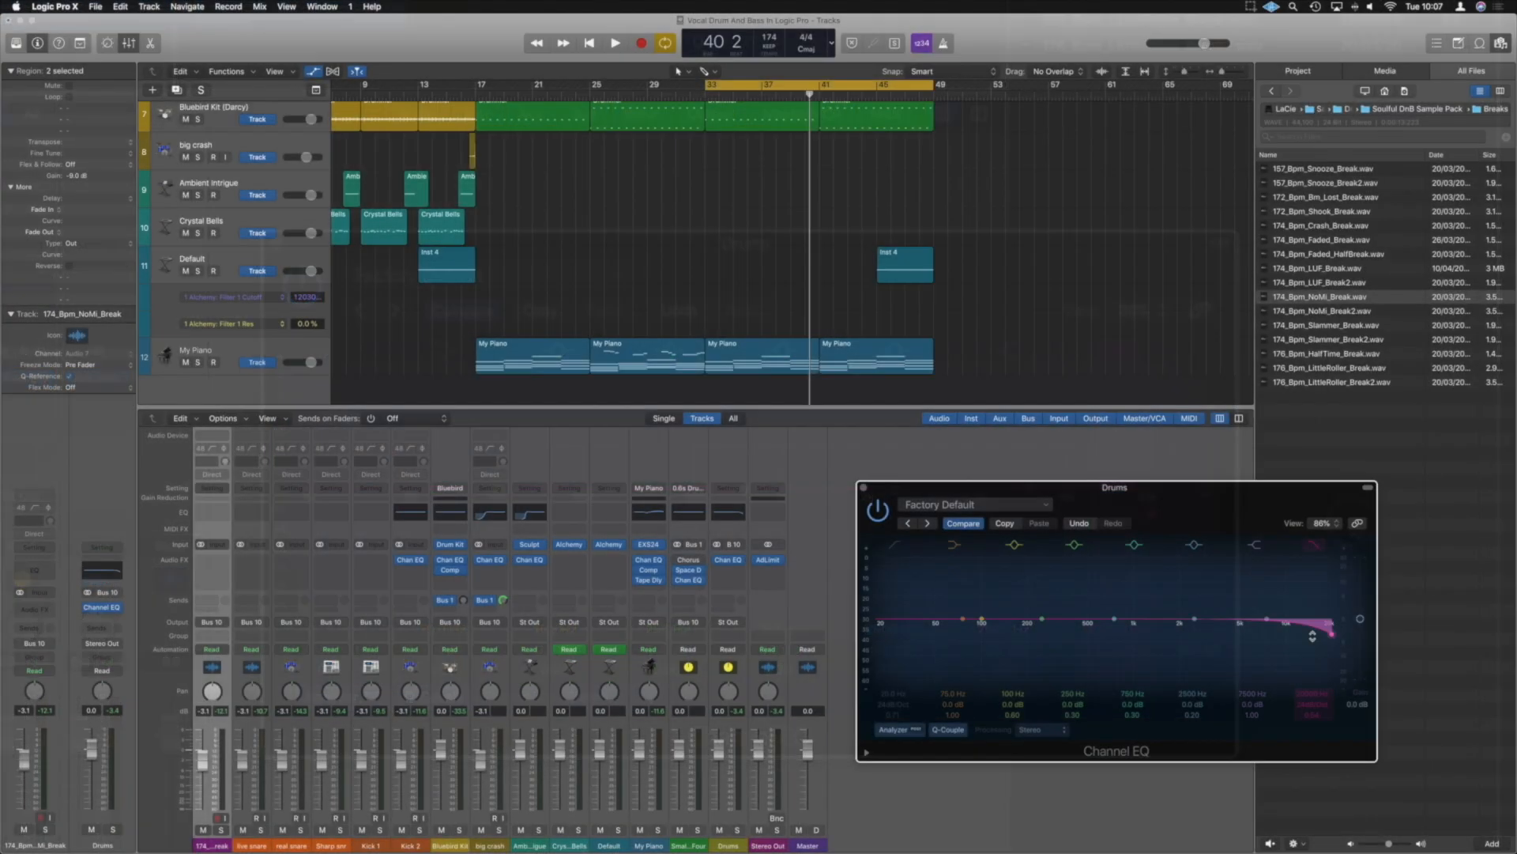
left_click(863, 486)
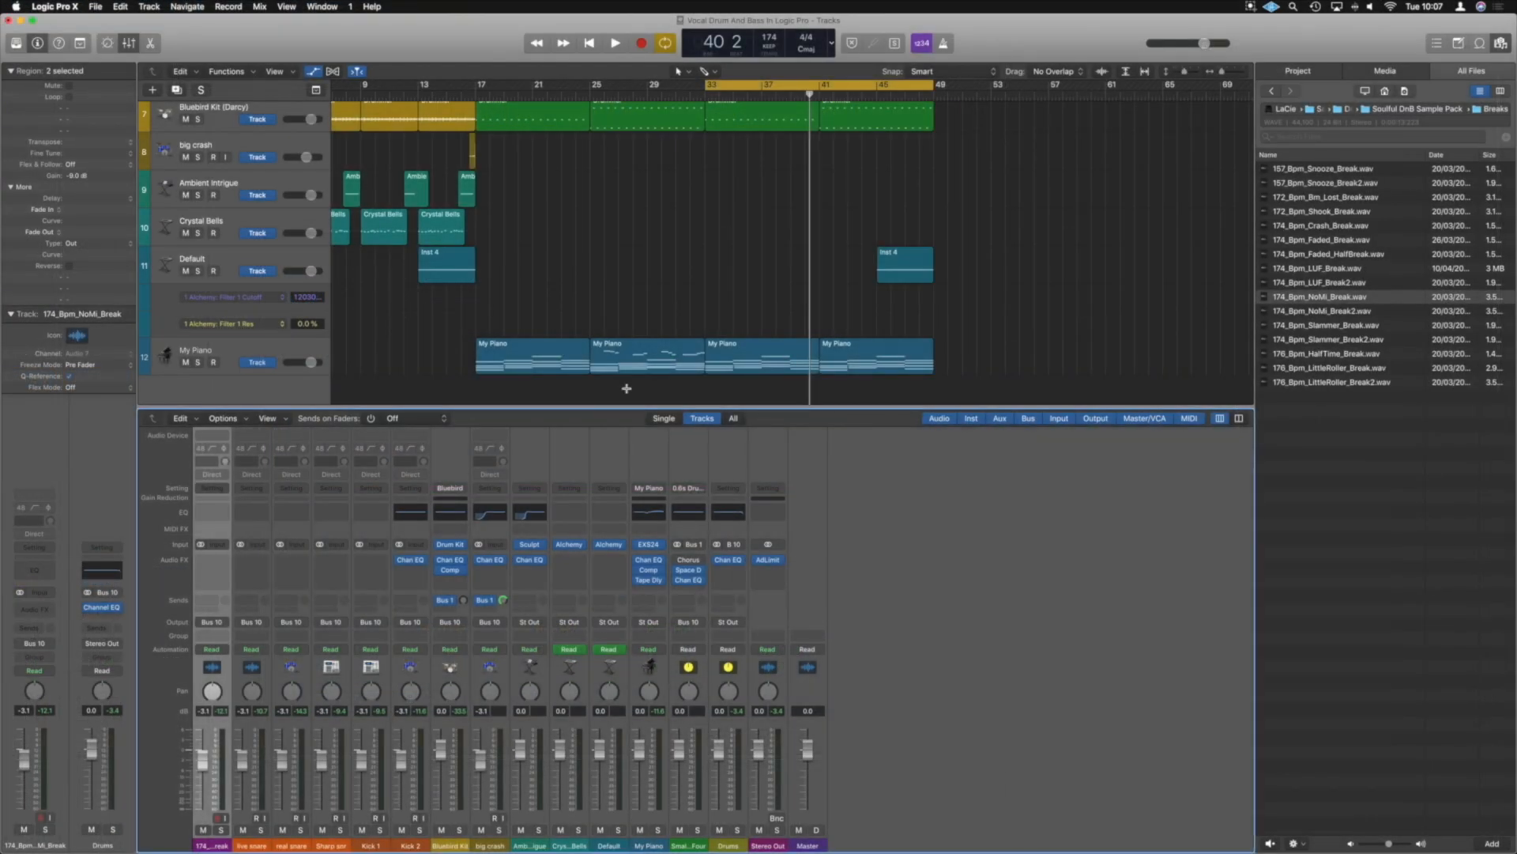
Create a track for the Drums bus channel and place it directly below the big crash track
right_click(735, 849)
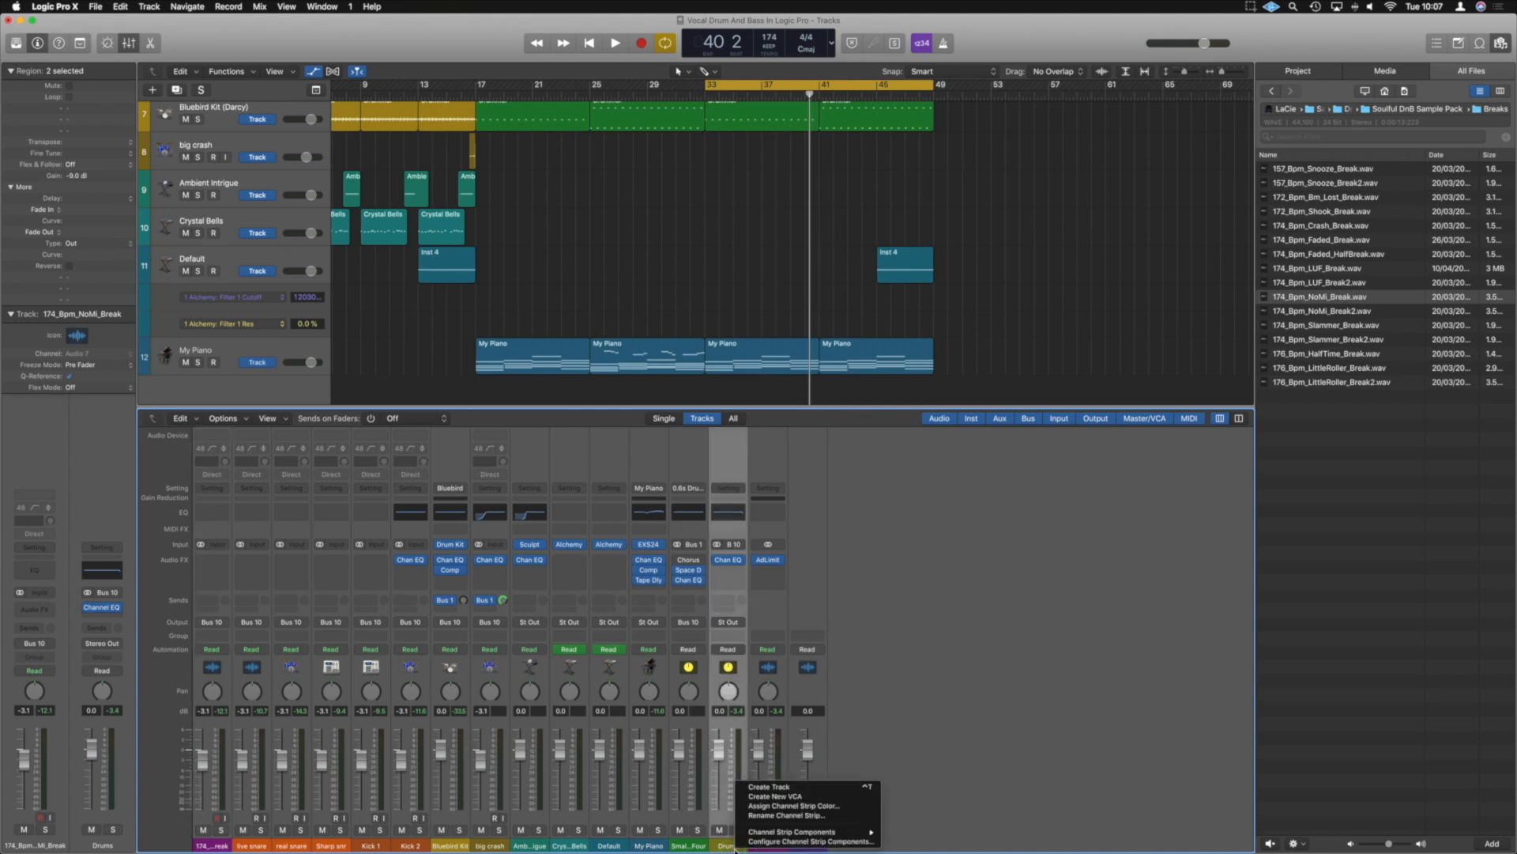
left_click(827, 788)
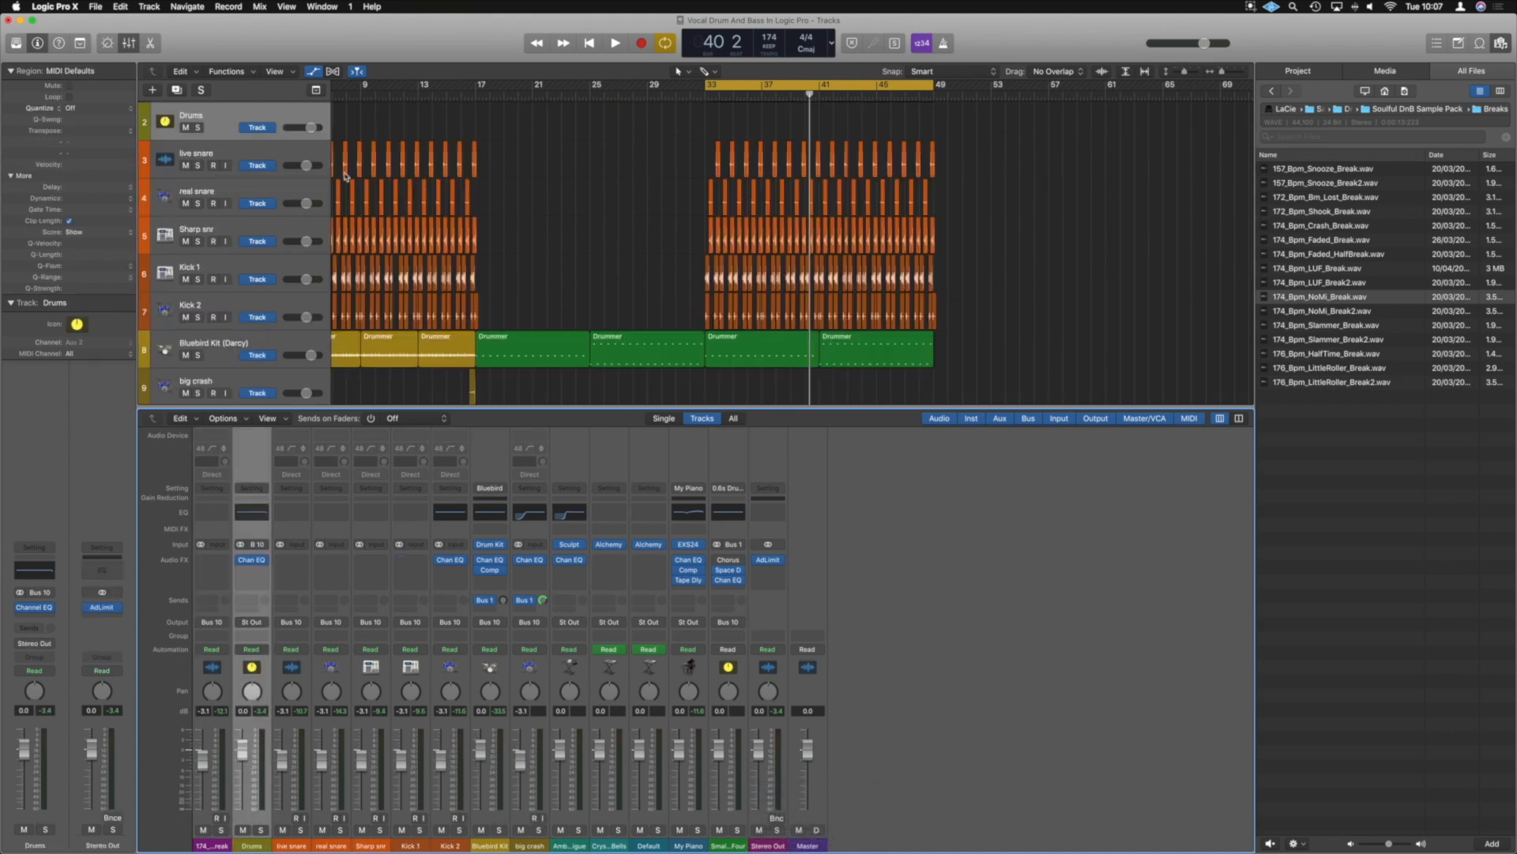
key("super+Up")
left_click_drag(217, 113, 230, 292)
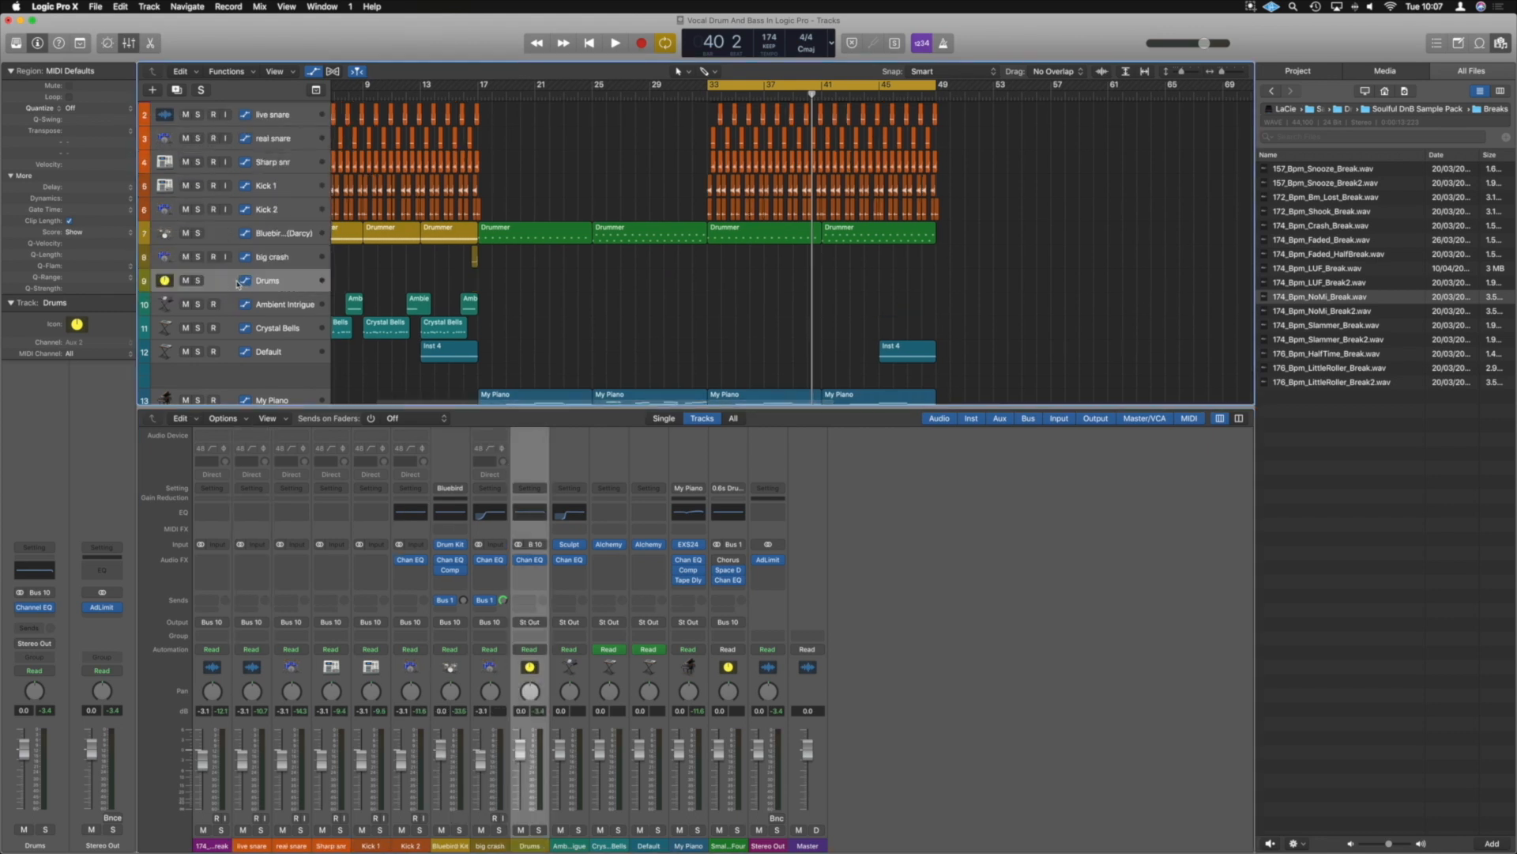
Show automation and set the Drums track's automation parameter to the Channel EQ's High Cut Frequency
key("a")
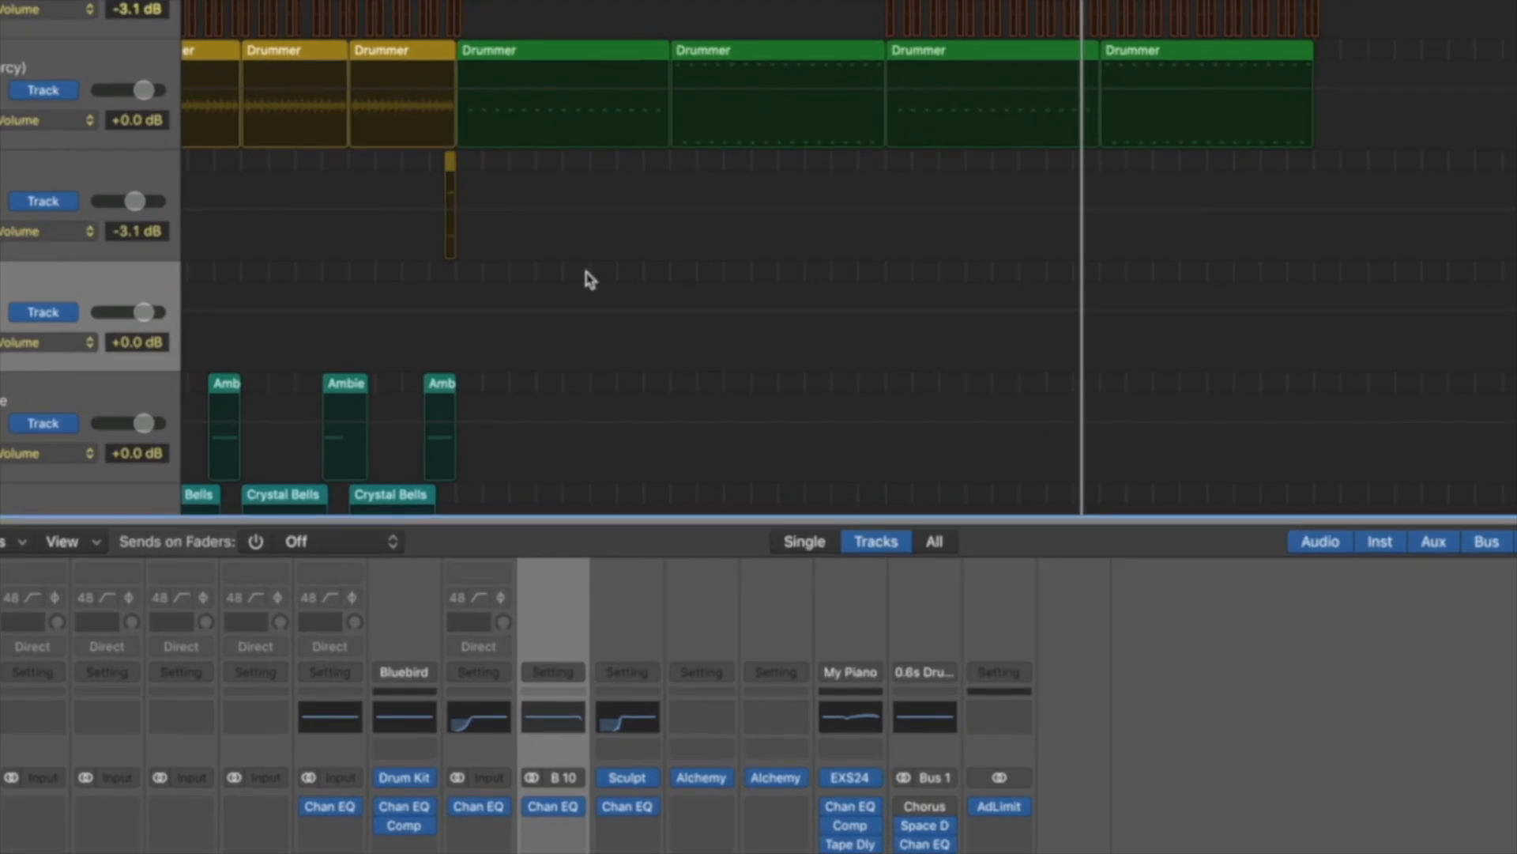
left_click(66, 354)
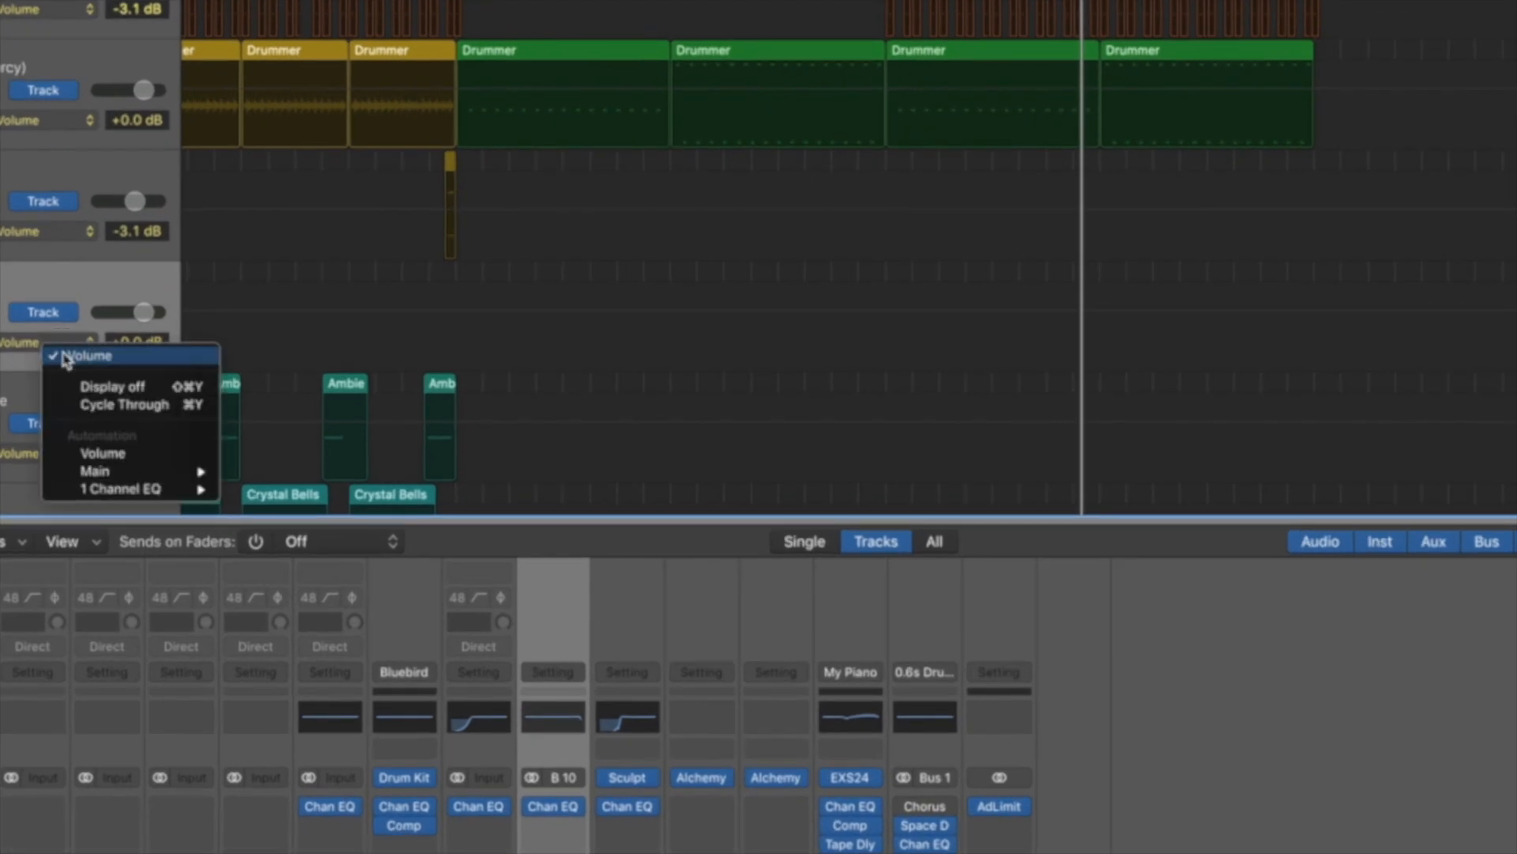
mouse_move(148, 497)
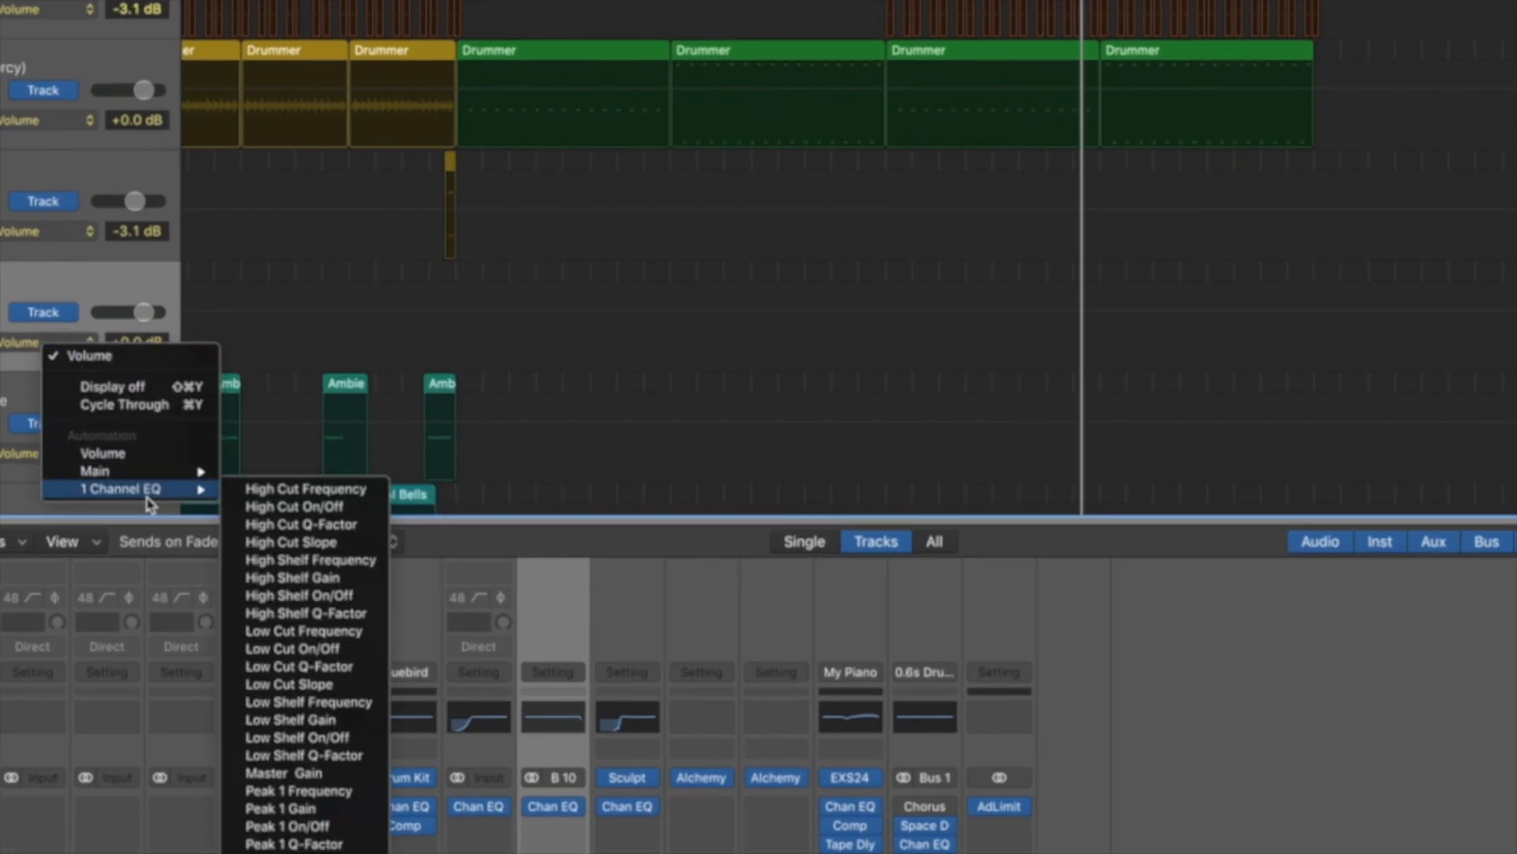
left_click(300, 489)
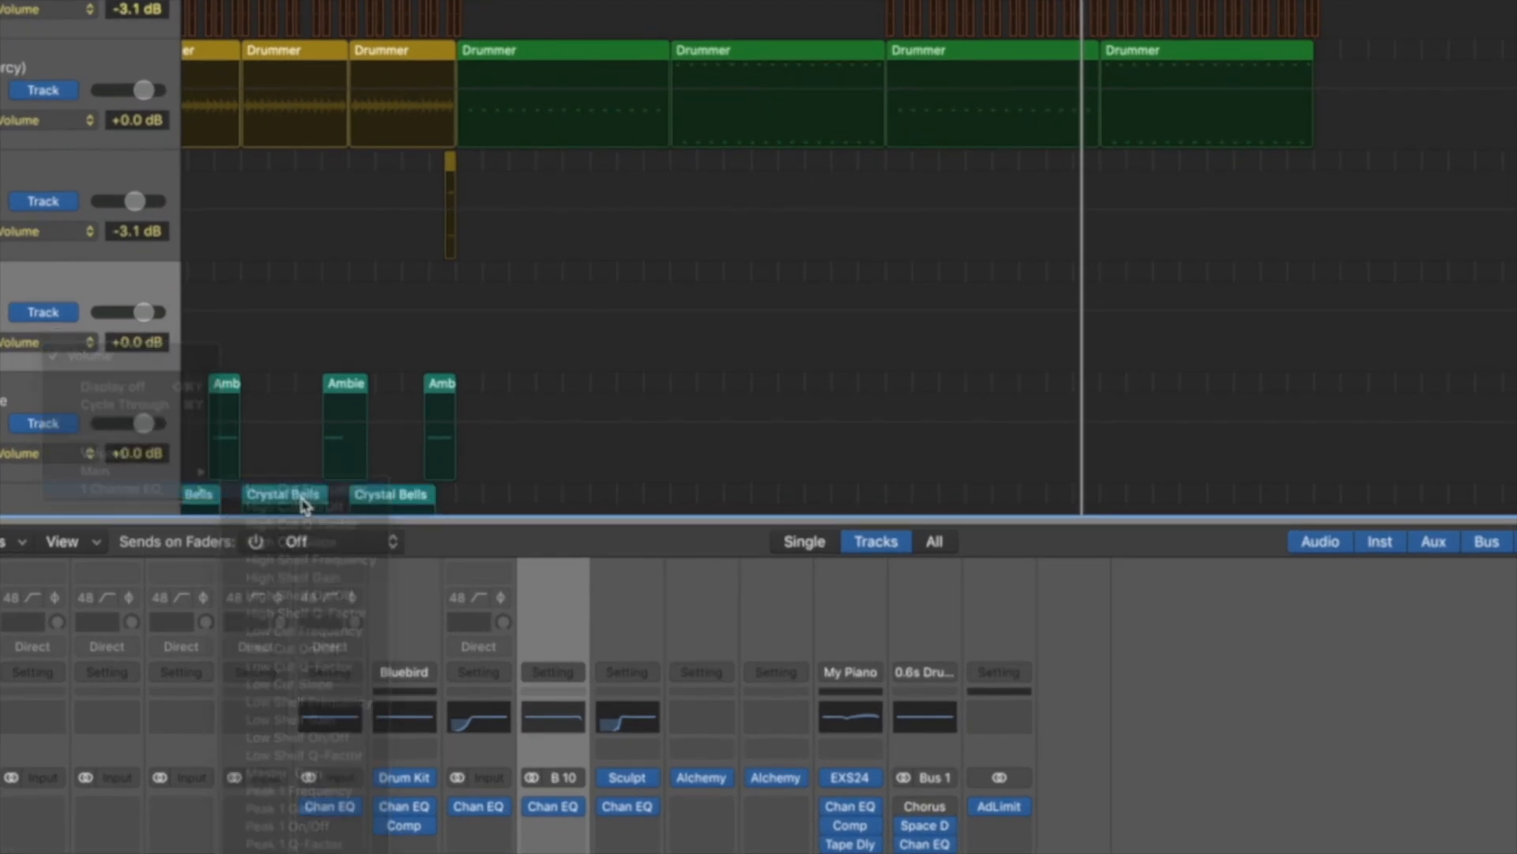
Automate the Drums high cut frequency to fall from 20000 Hz to 85 Hz at bar 33 and rise to 20000 Hz at bar 49
left_click(888, 294)
mouse_move(888, 294)
left_mouse_down()
mouse_move(888, 356)
mouse_move(865, 288)
left_mouse_up()
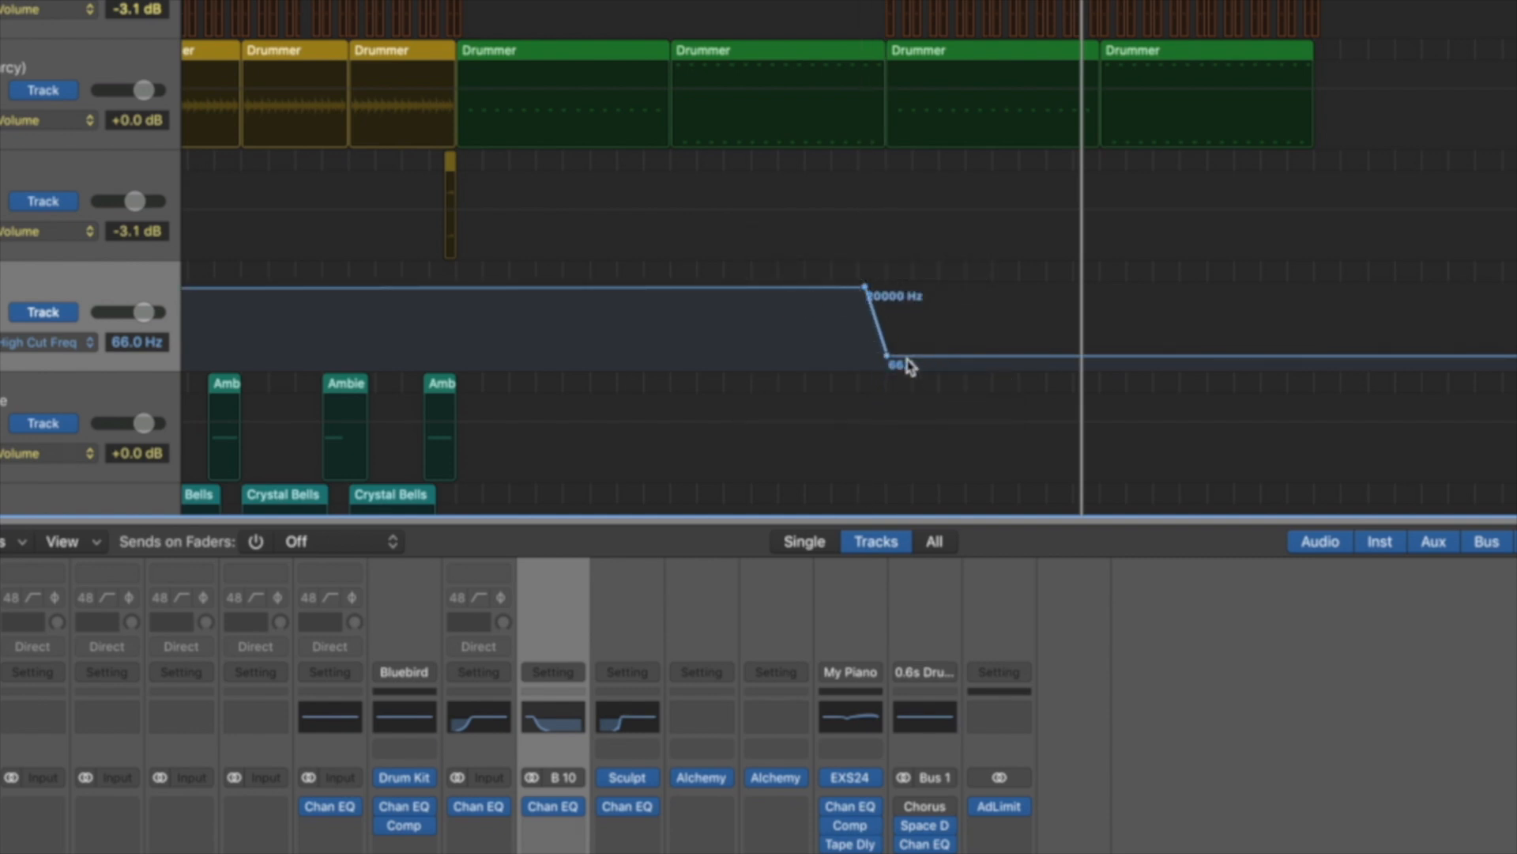
left_click_drag(888, 360, 887, 353)
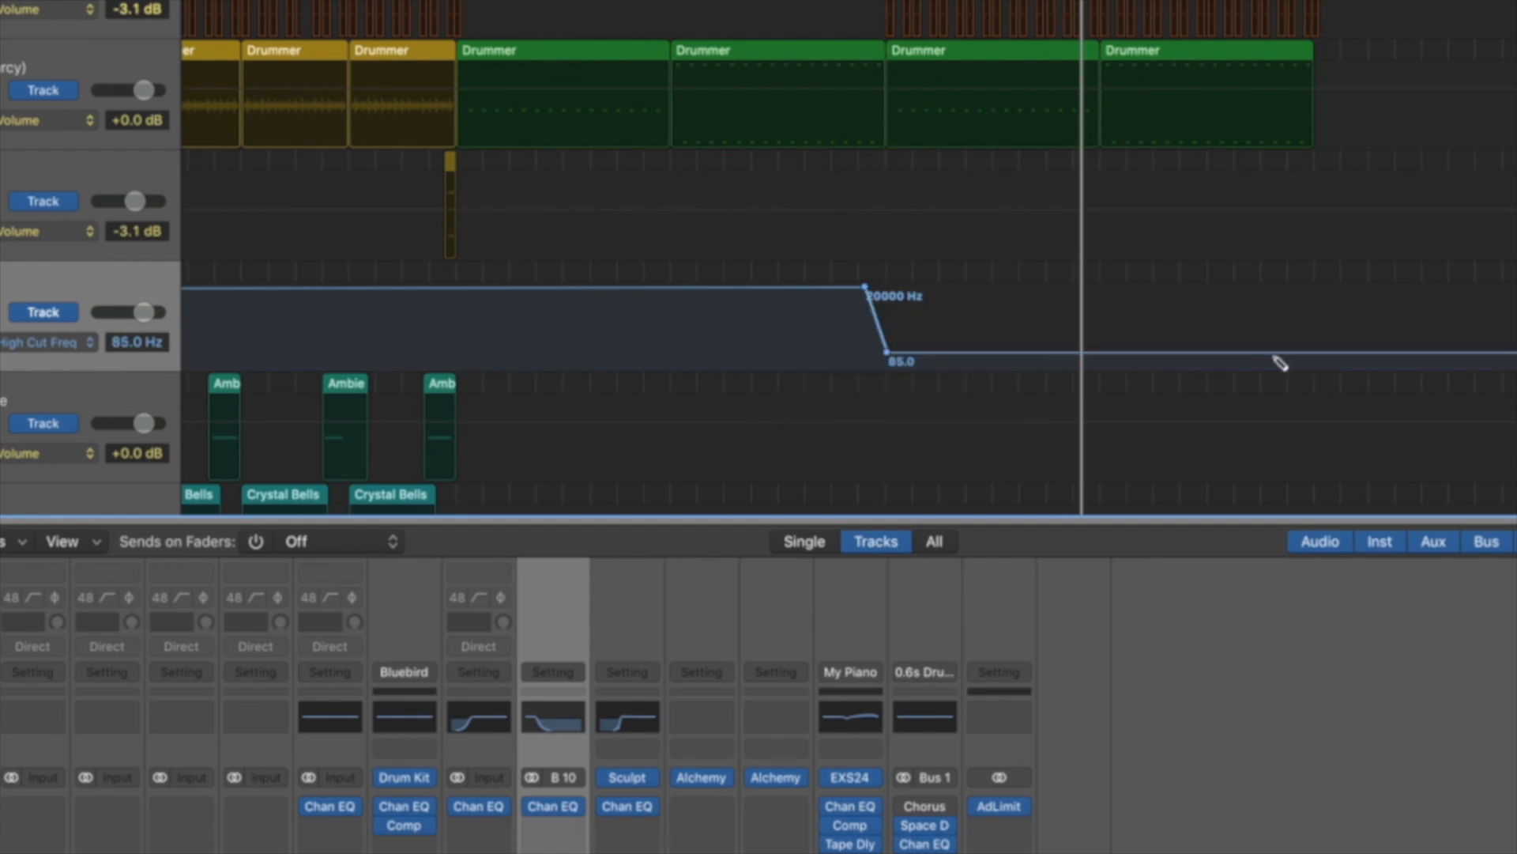
left_click(1314, 353)
left_click_drag(1315, 353, 1315, 287)
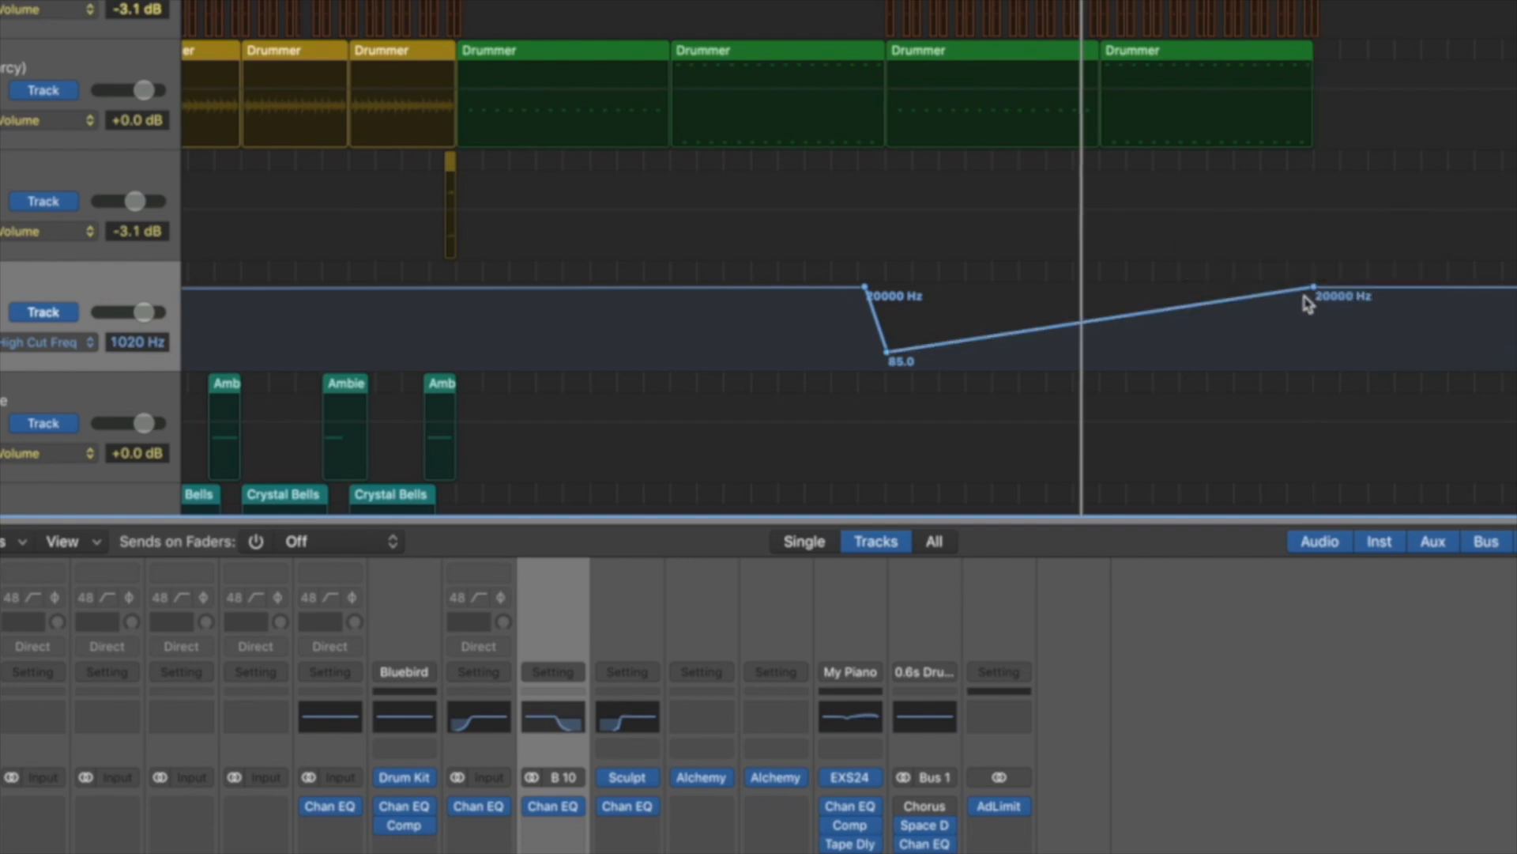
Bend the rising high cut automation between bars 33 and 49 downward with the Automation Curve tool
key("t")
key("w")
left_click_drag(1187, 313, 1187, 328)
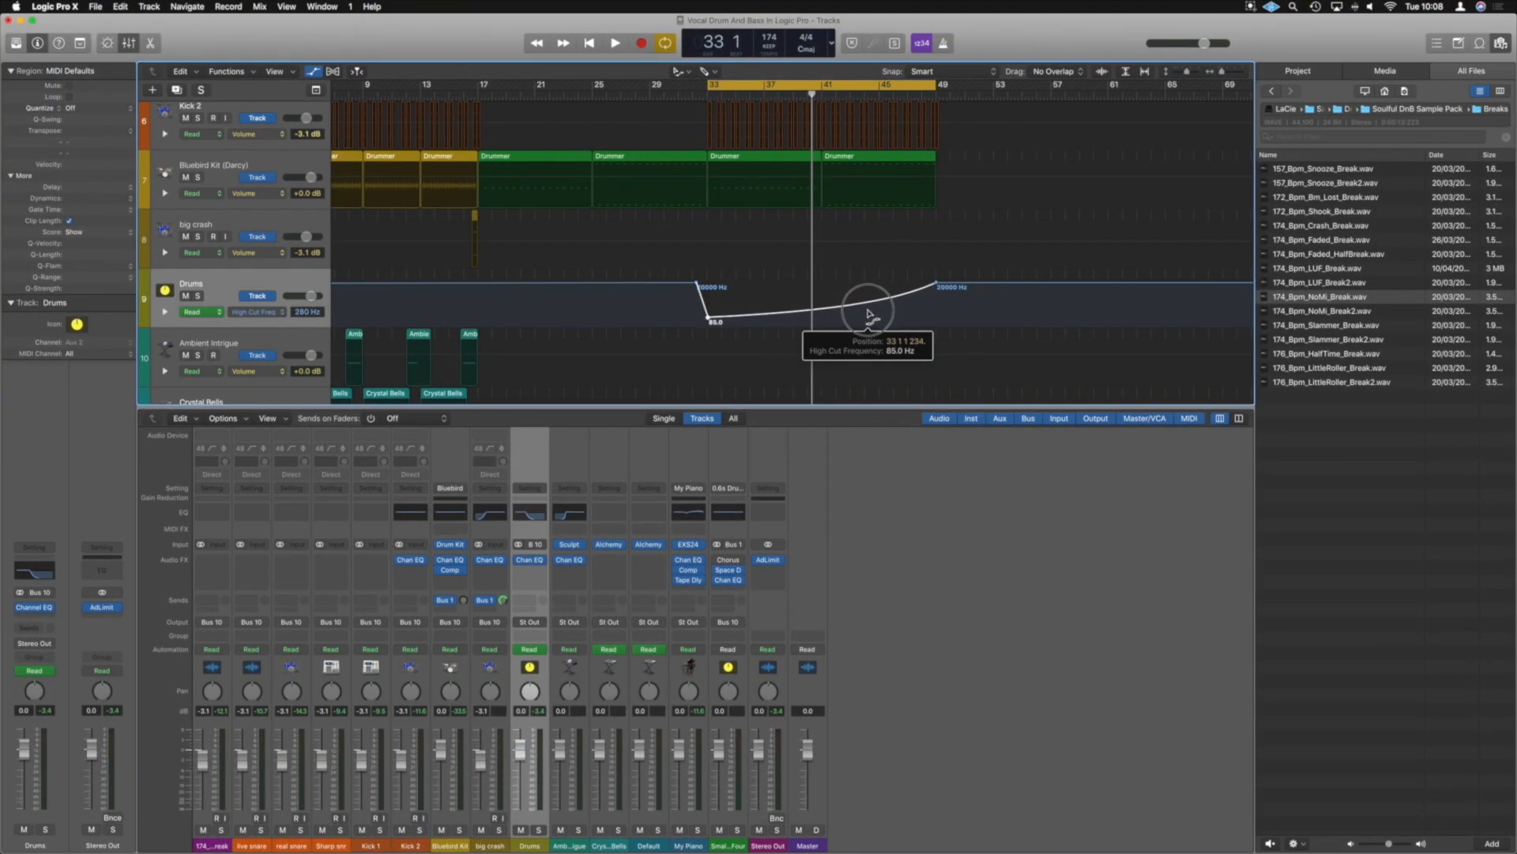
key("t")
key("t")
Play back the section from bar 33 to judge the filter sweep on the drums
key("space")
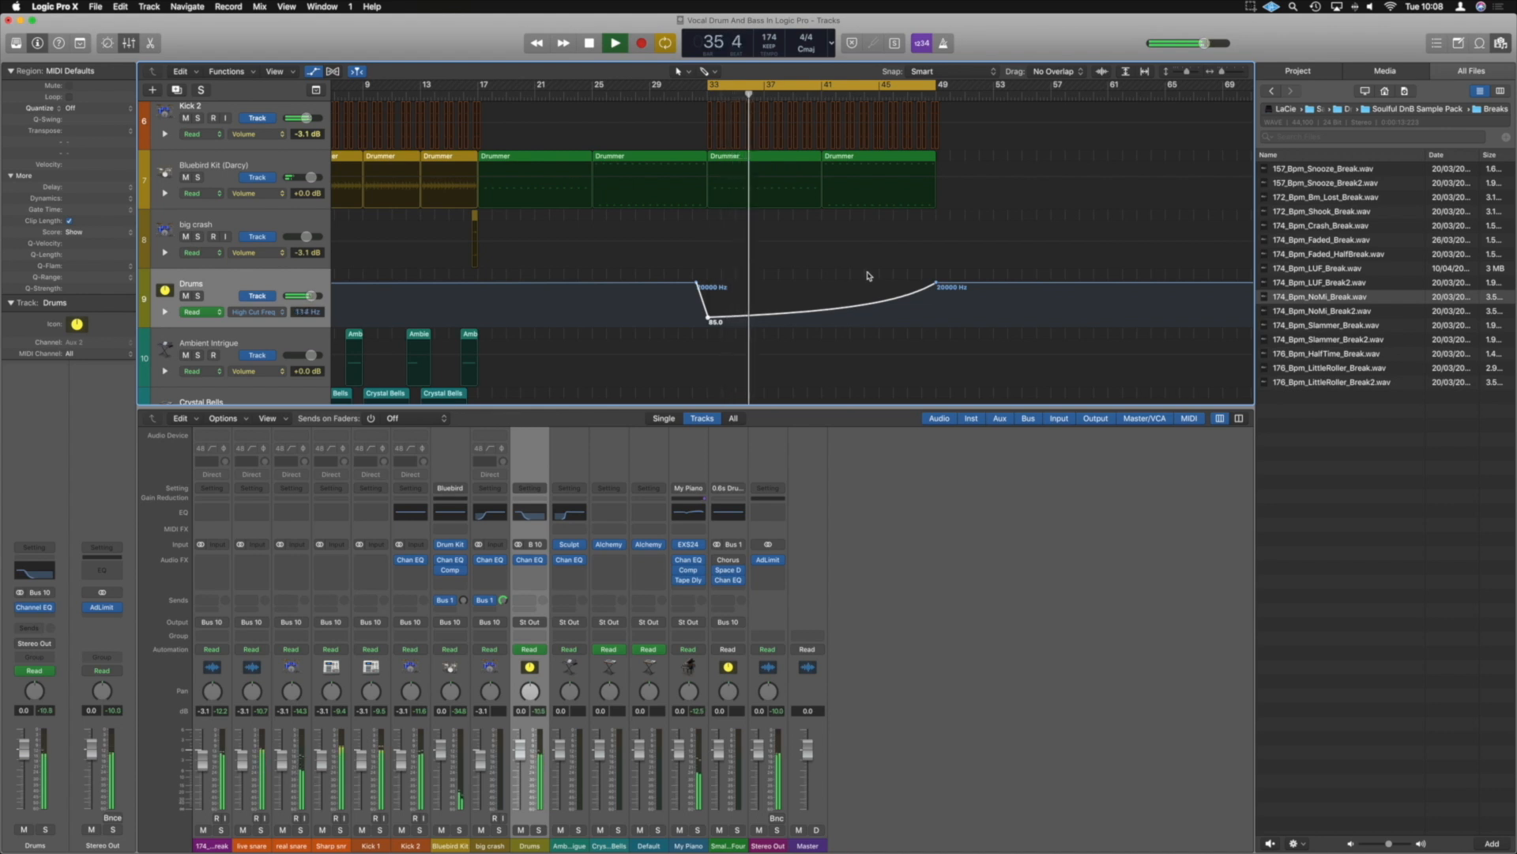
key("super+Up")
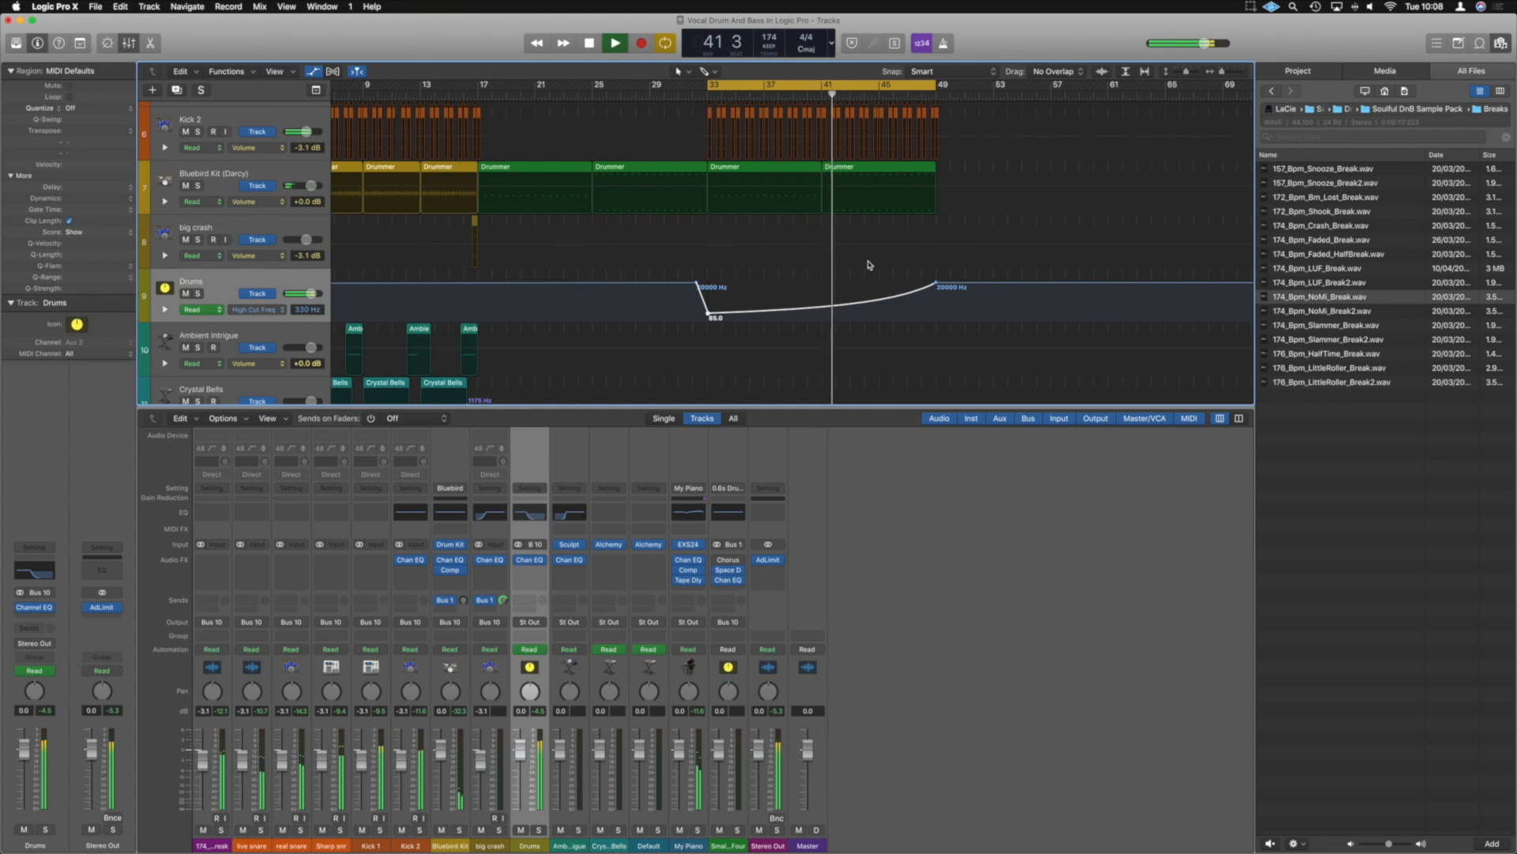
key("a")
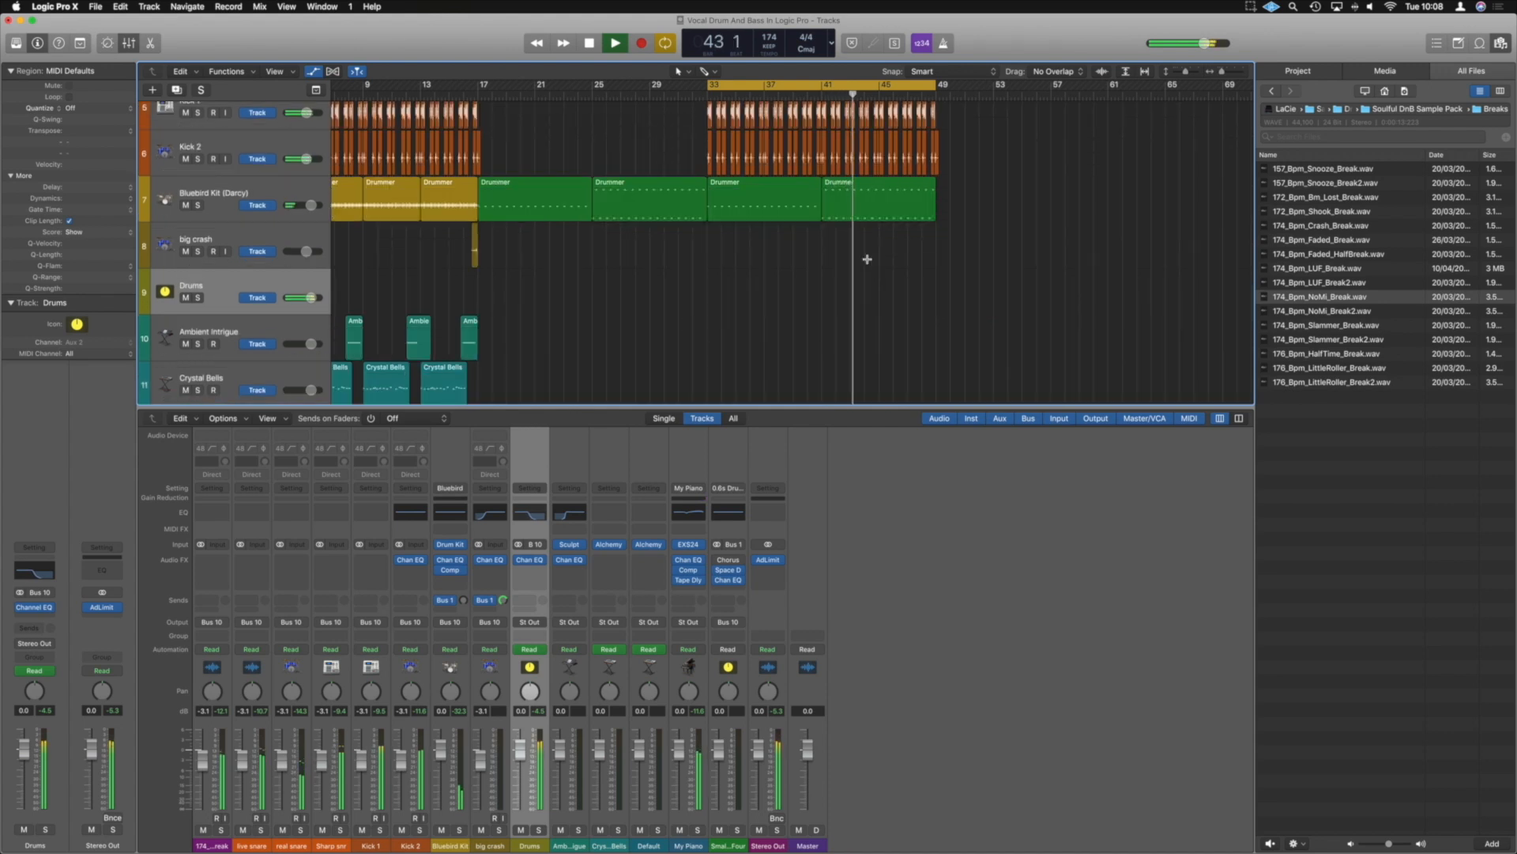
key("a")
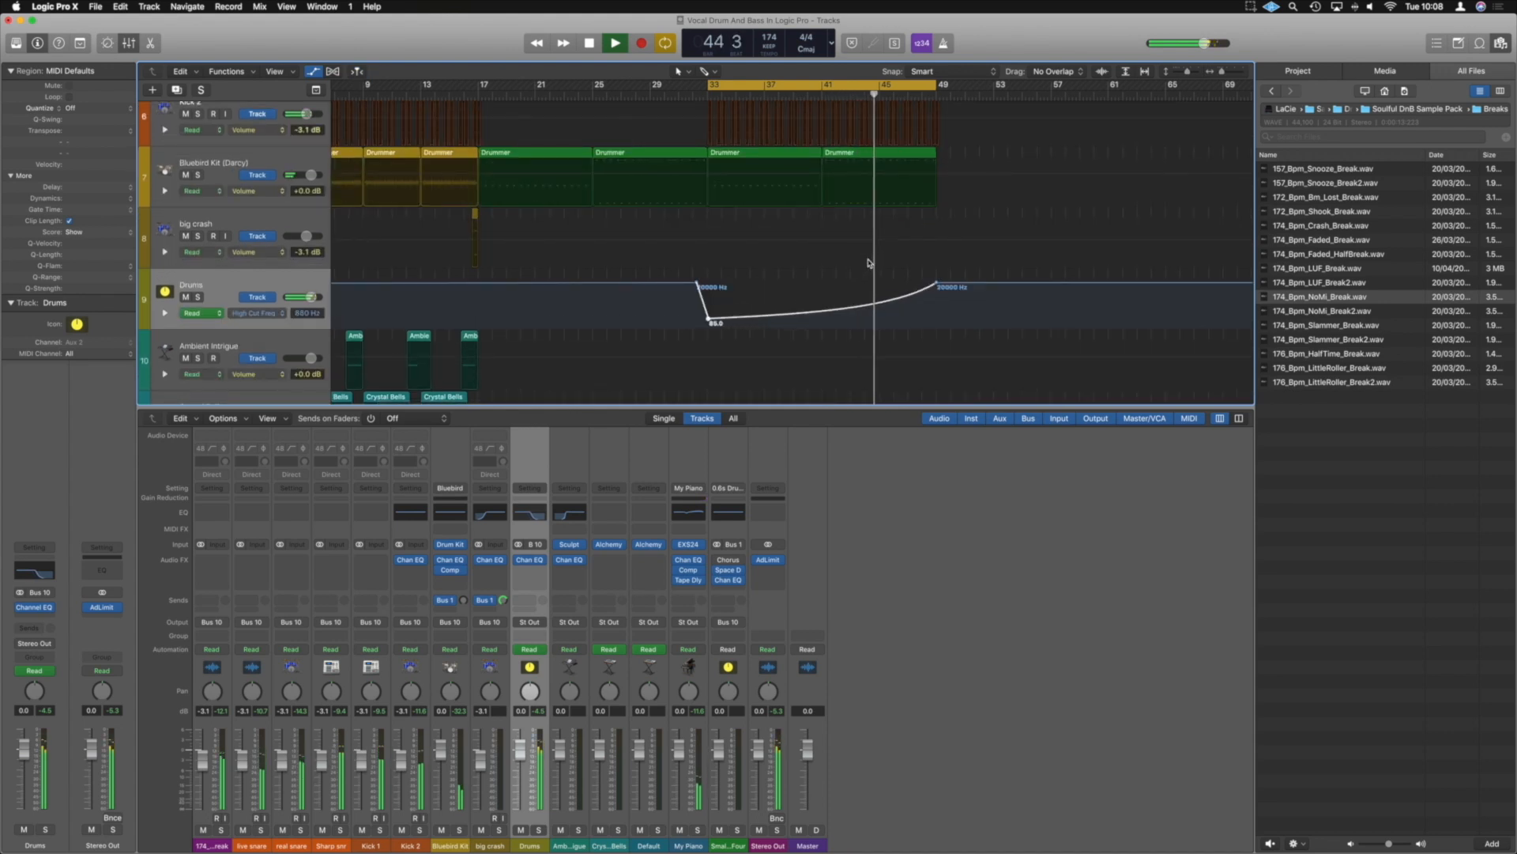
Deepen the downward curve of the high cut automation so the filter opens more slowly before bar 49
key("t")
key("u")
left_click_drag(854, 311, 856, 323)
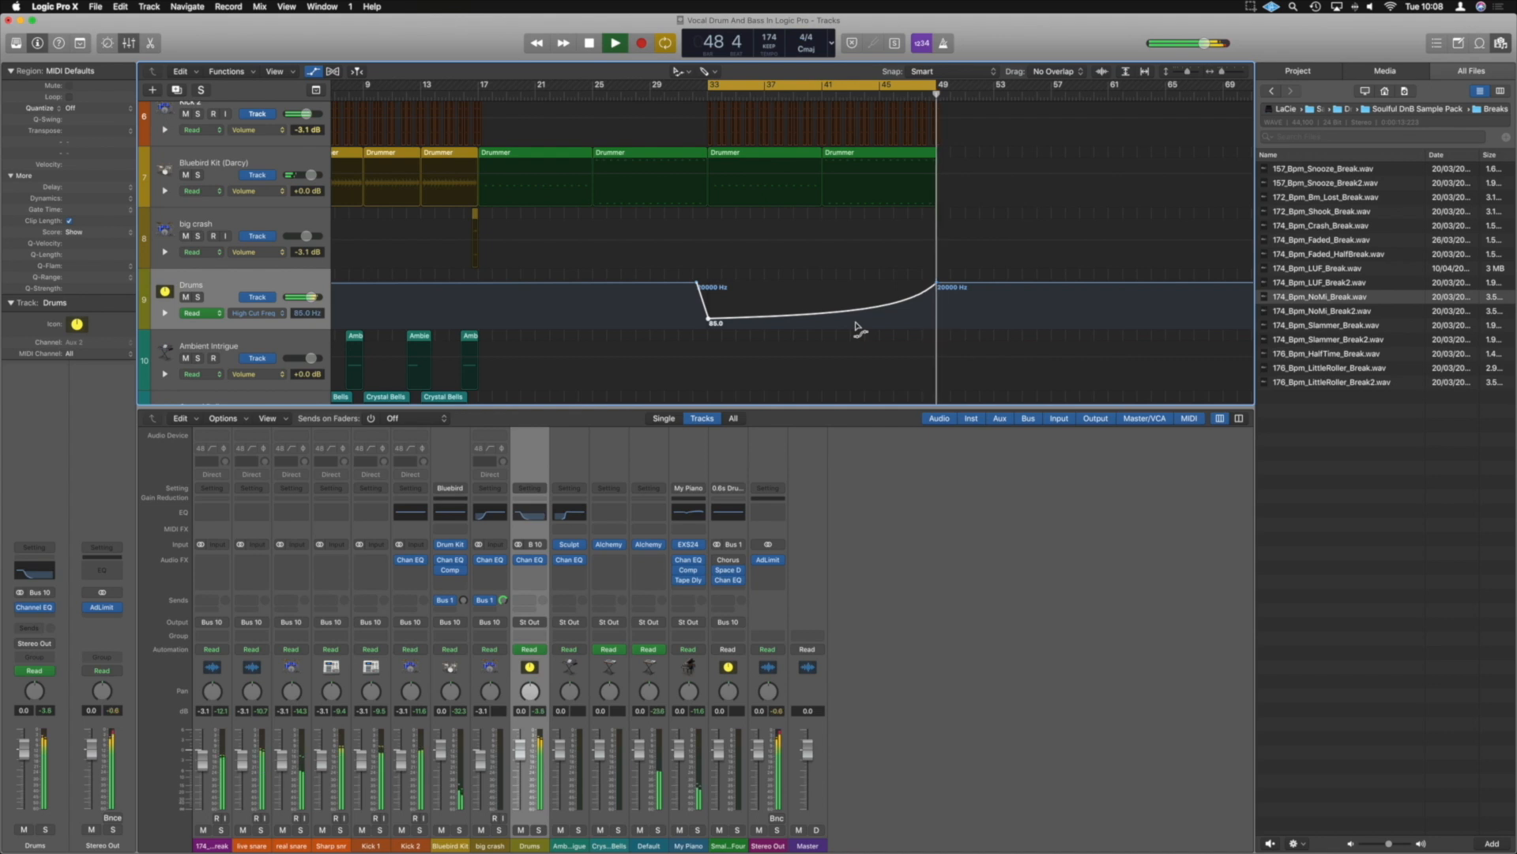
key("t")
key("t")
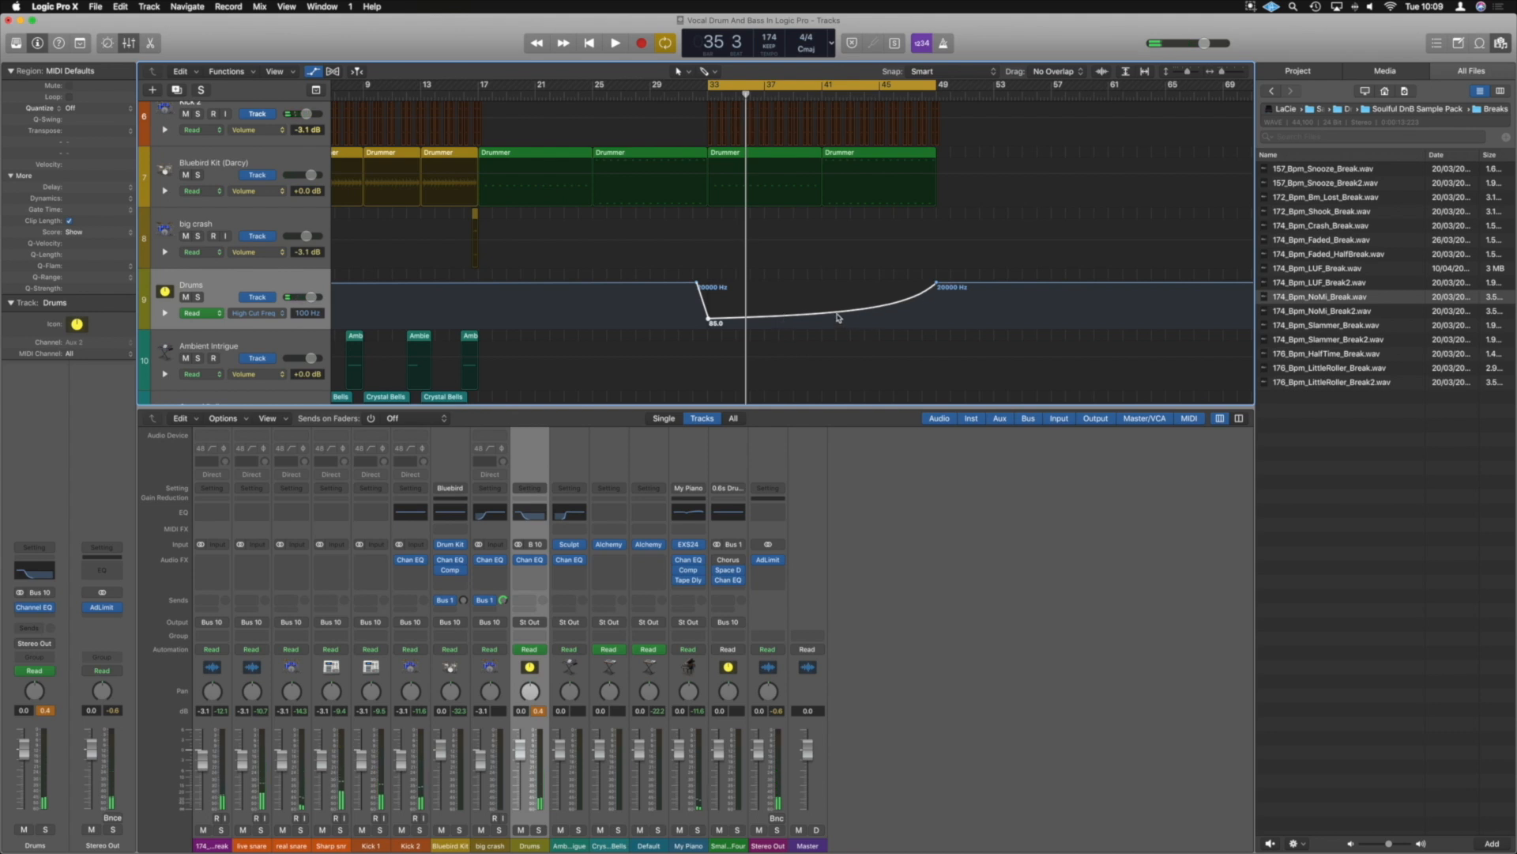
Hide automation, move the first NoMi break region from bar 33 to bar 53 and set the cycle range to it
key("a")
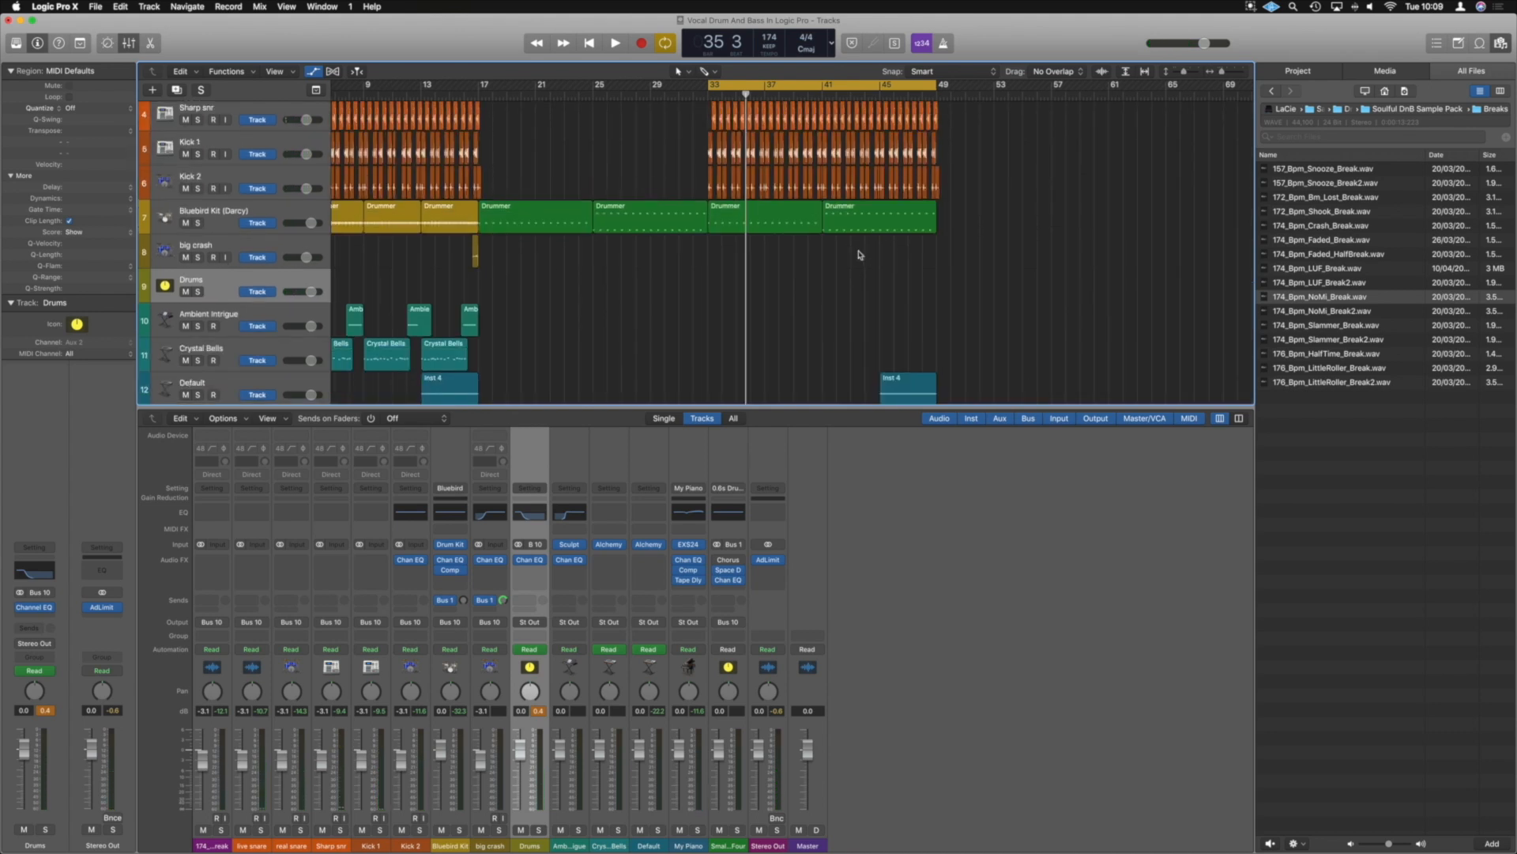
scroll(860, 252, "up", 5)
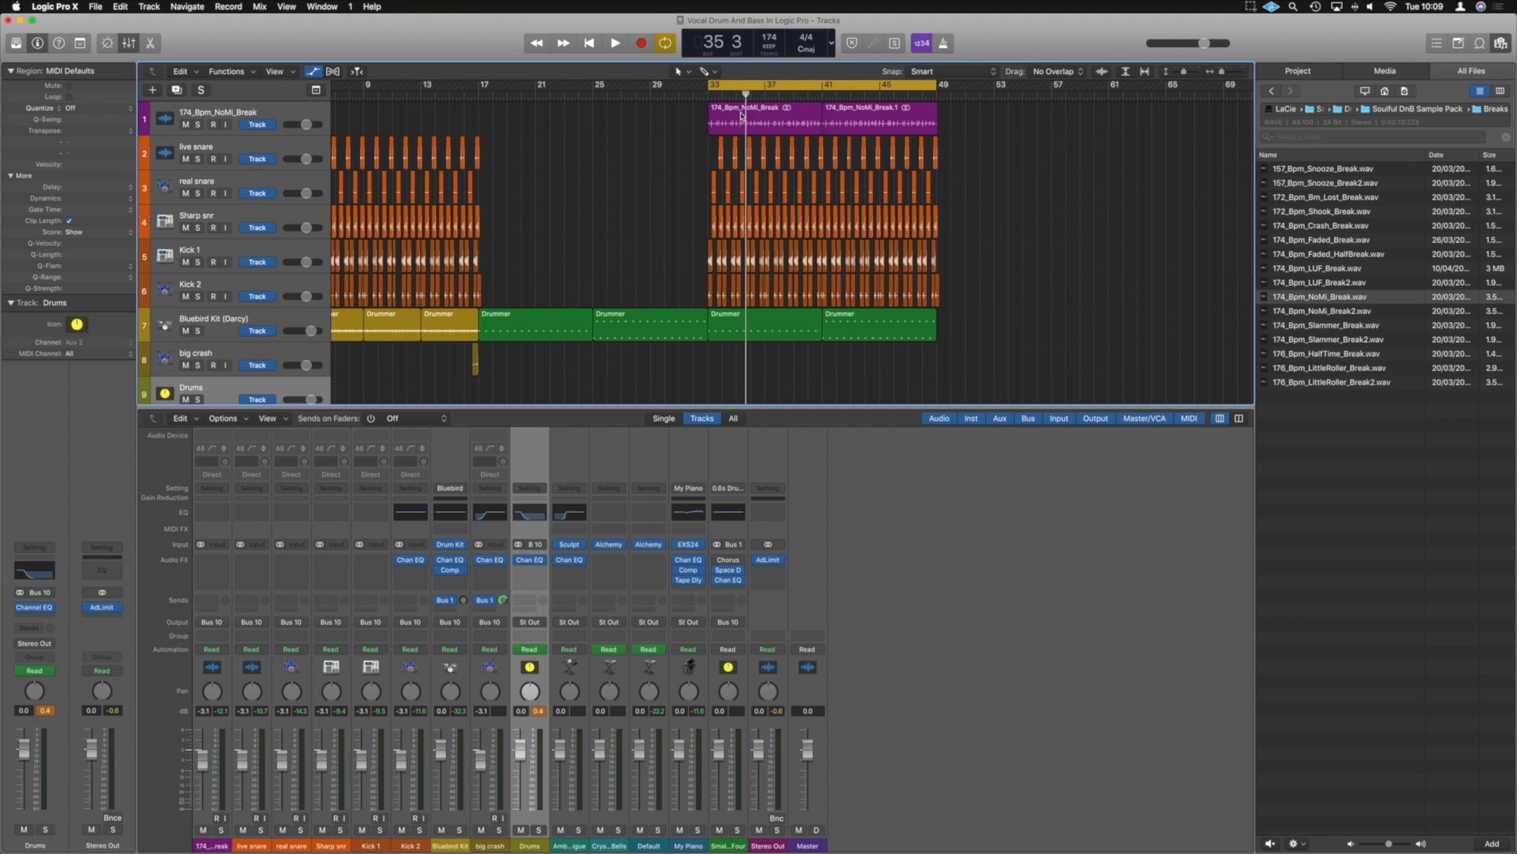
left_click_drag(737, 112, 1013, 105)
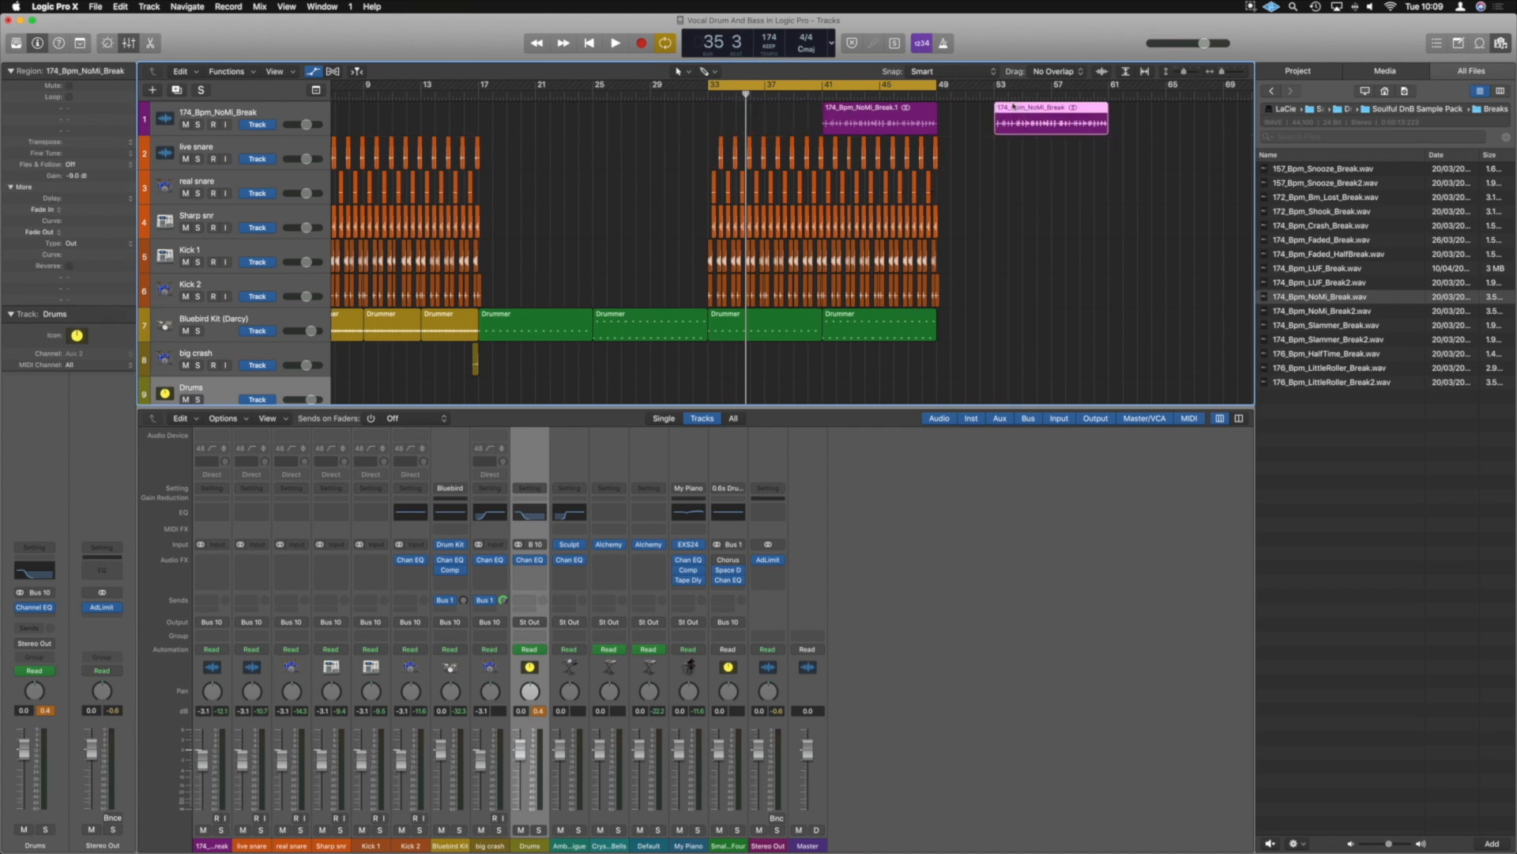
key("super+u")
Play back the isolated NoMi break region from bar 53 on its own
key("super+Right")
key("super+Right")
key("super+Down")
key("a")
key("super+Right")
key("super+Left")
key("super+Left")
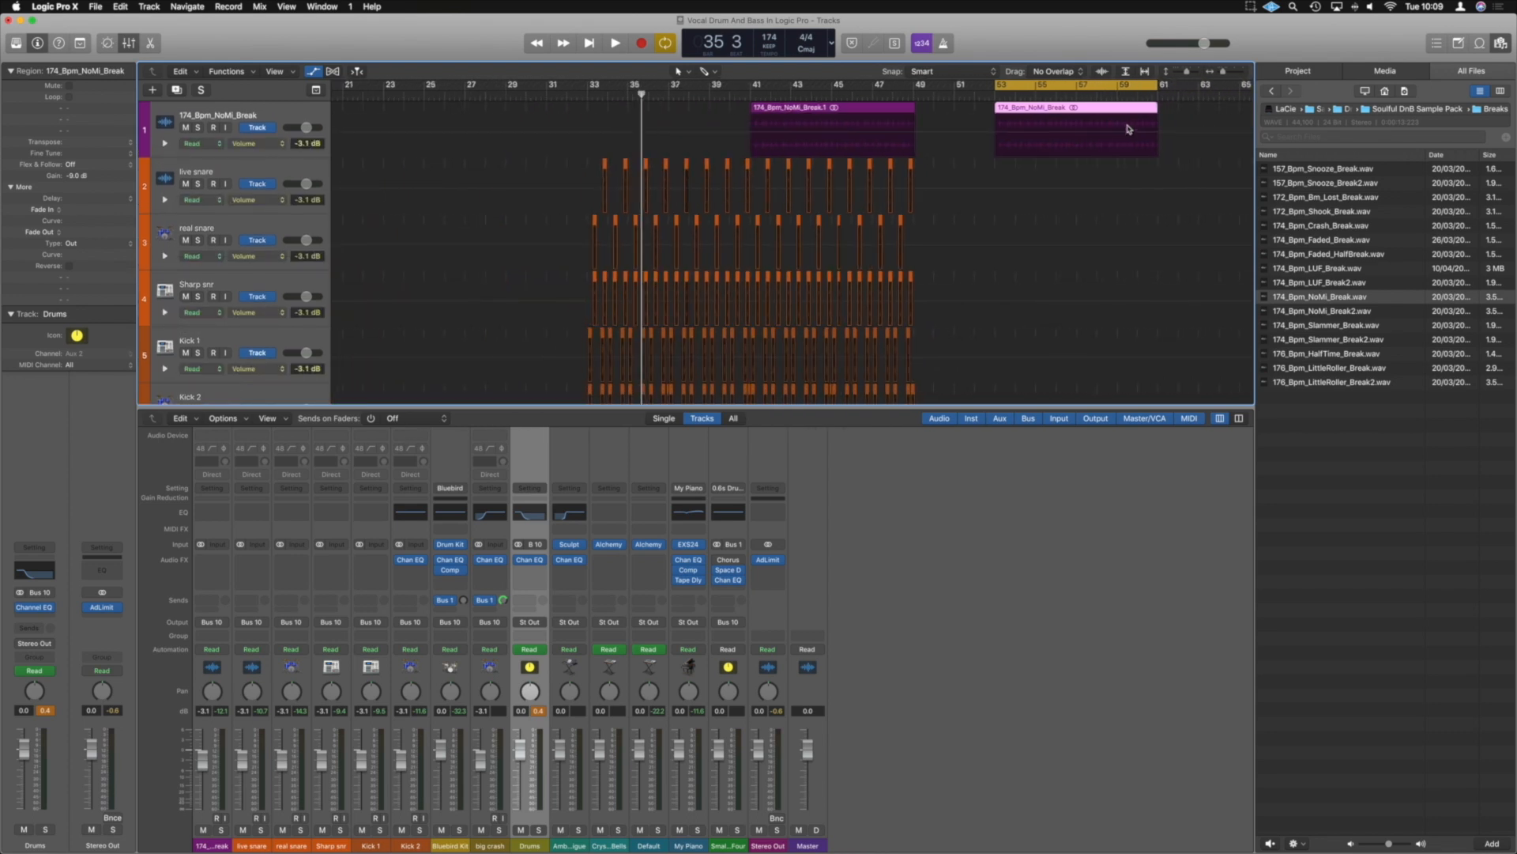
left_click(1129, 130)
key("a")
scroll(1128, 129, "right", 5)
scroll(1126, 125, "up", 5)
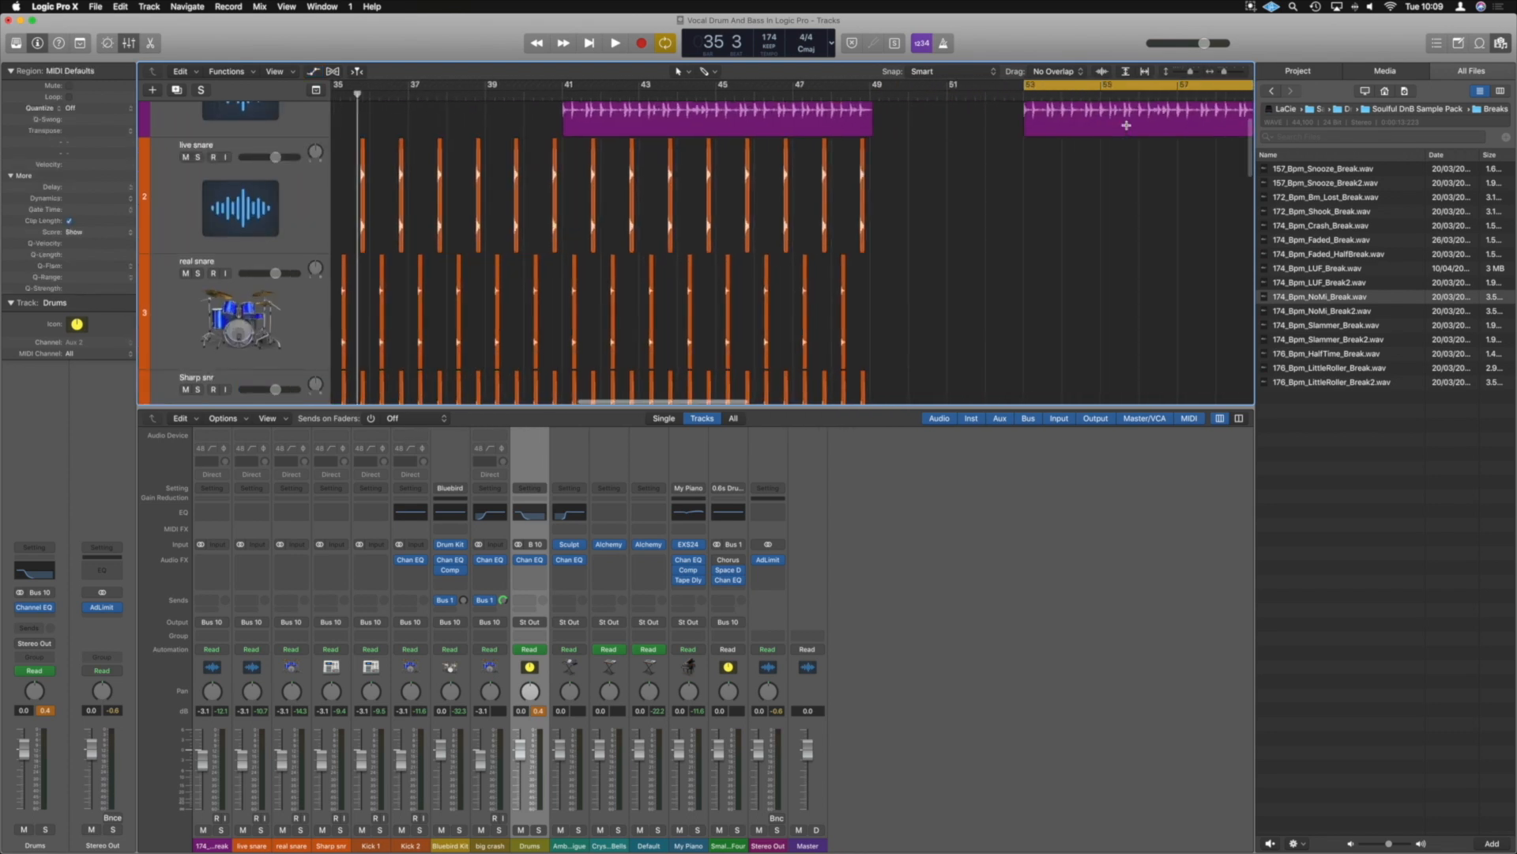
scroll(1126, 125, "up", 3)
scroll(1126, 125, "right", 5)
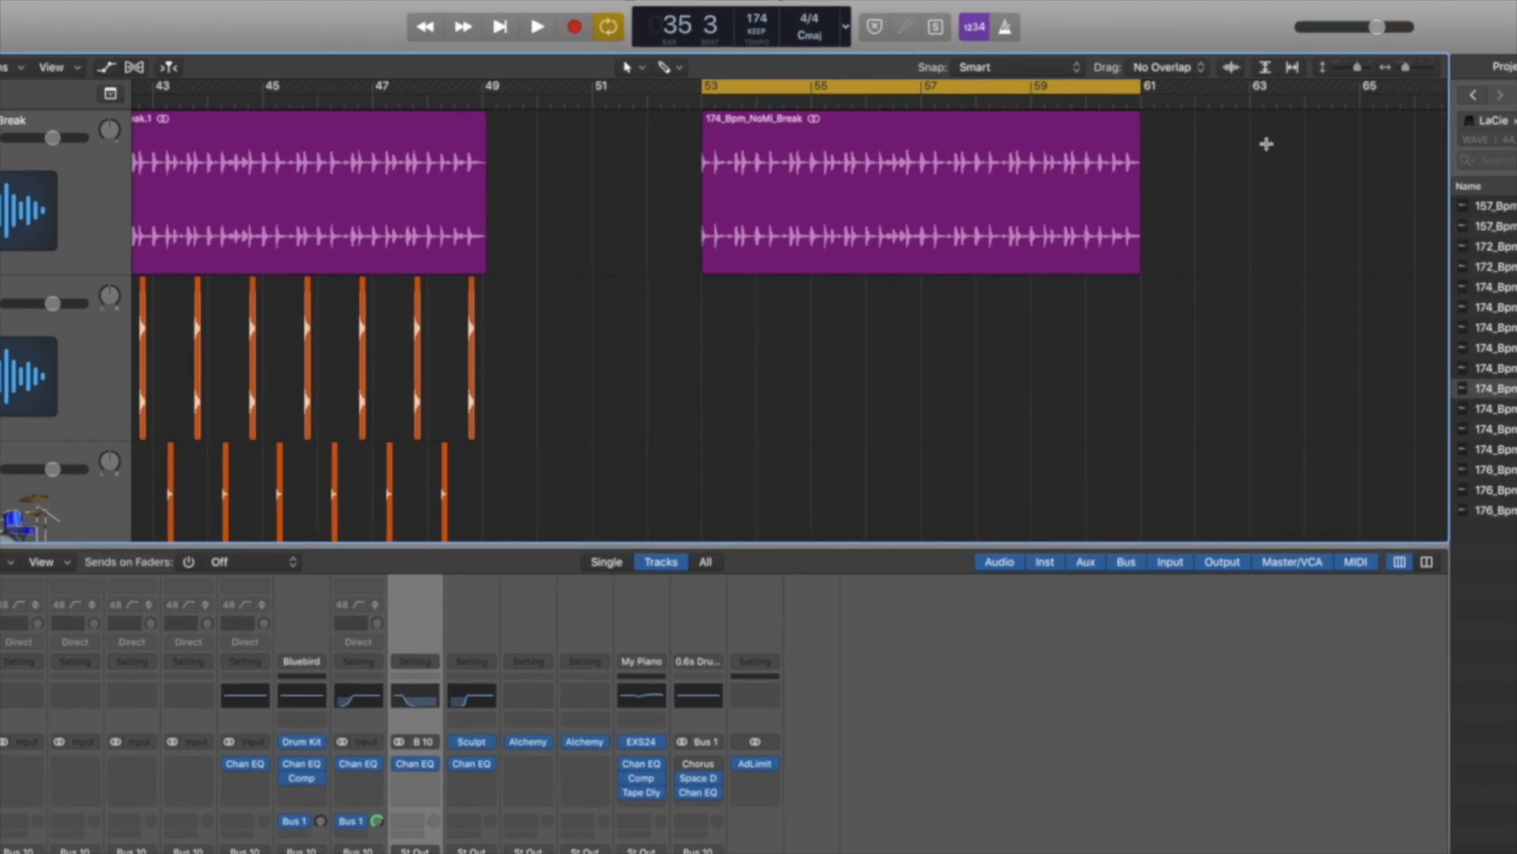
key("space")
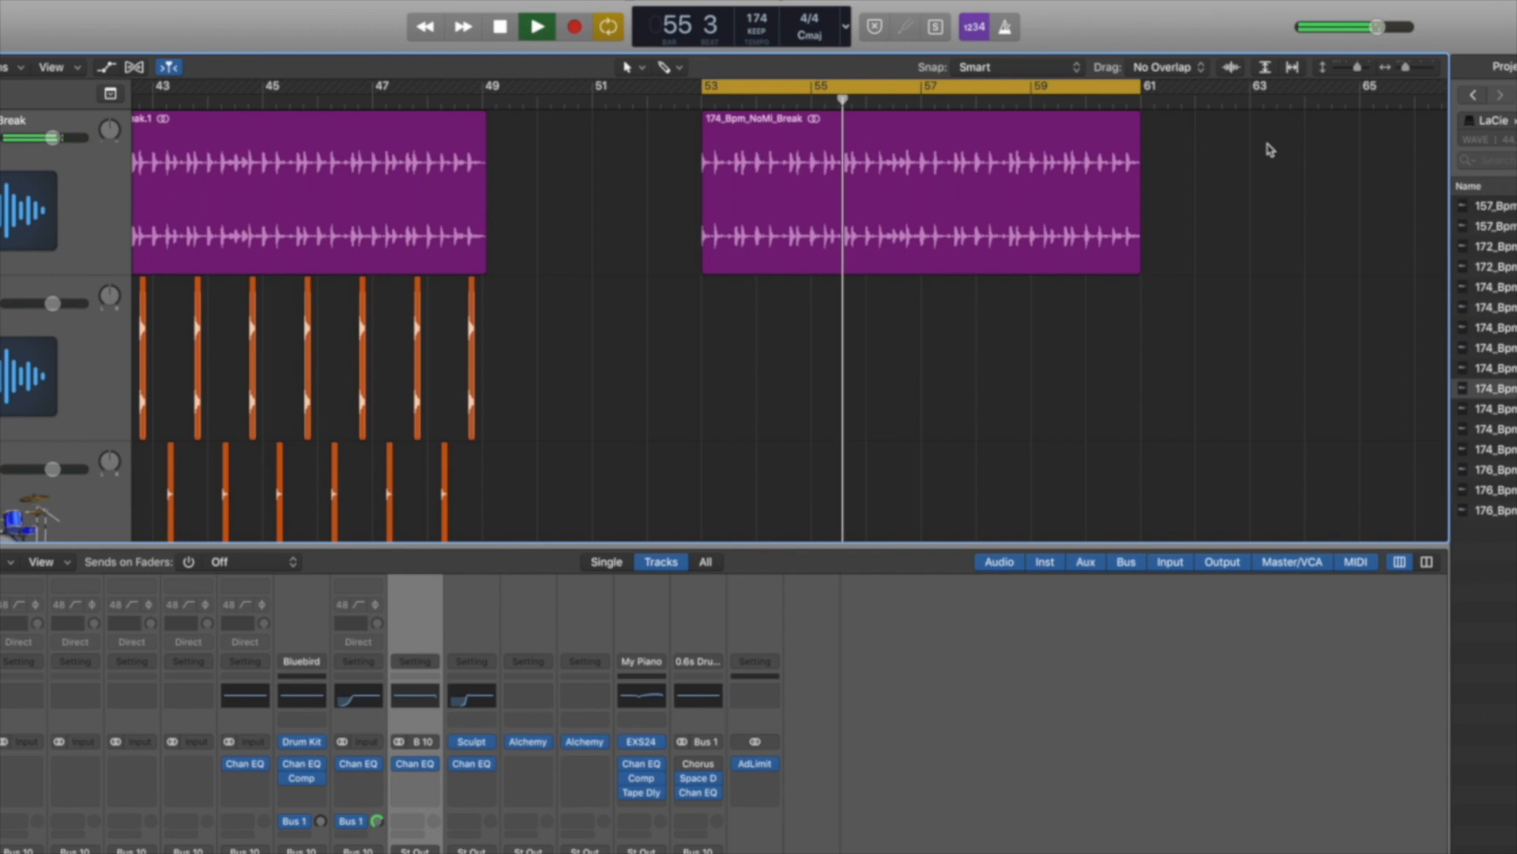
key("space")
Replay the NoMi break from just before bar 57 to pinpoint the spot for a cut
left_click(893, 101)
key("space")
key("space")
left_click(899, 101)
key("space")
left_click(899, 101)
left_click(898, 102)
key("space")
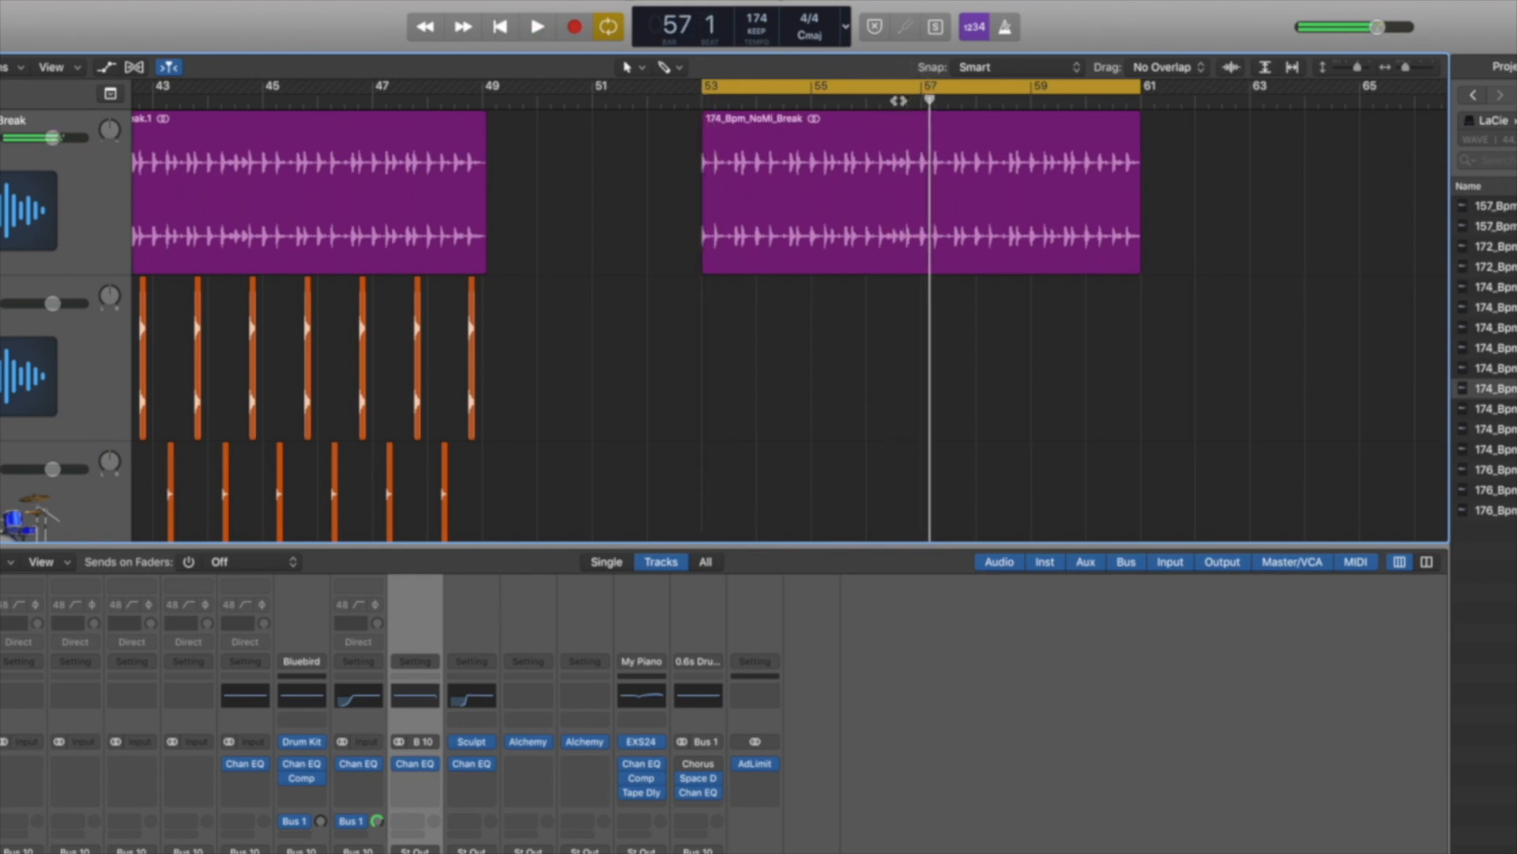
Cut a short slice out of the NoMi break region just before bar 57 and play back the edit
left_click(909, 180)
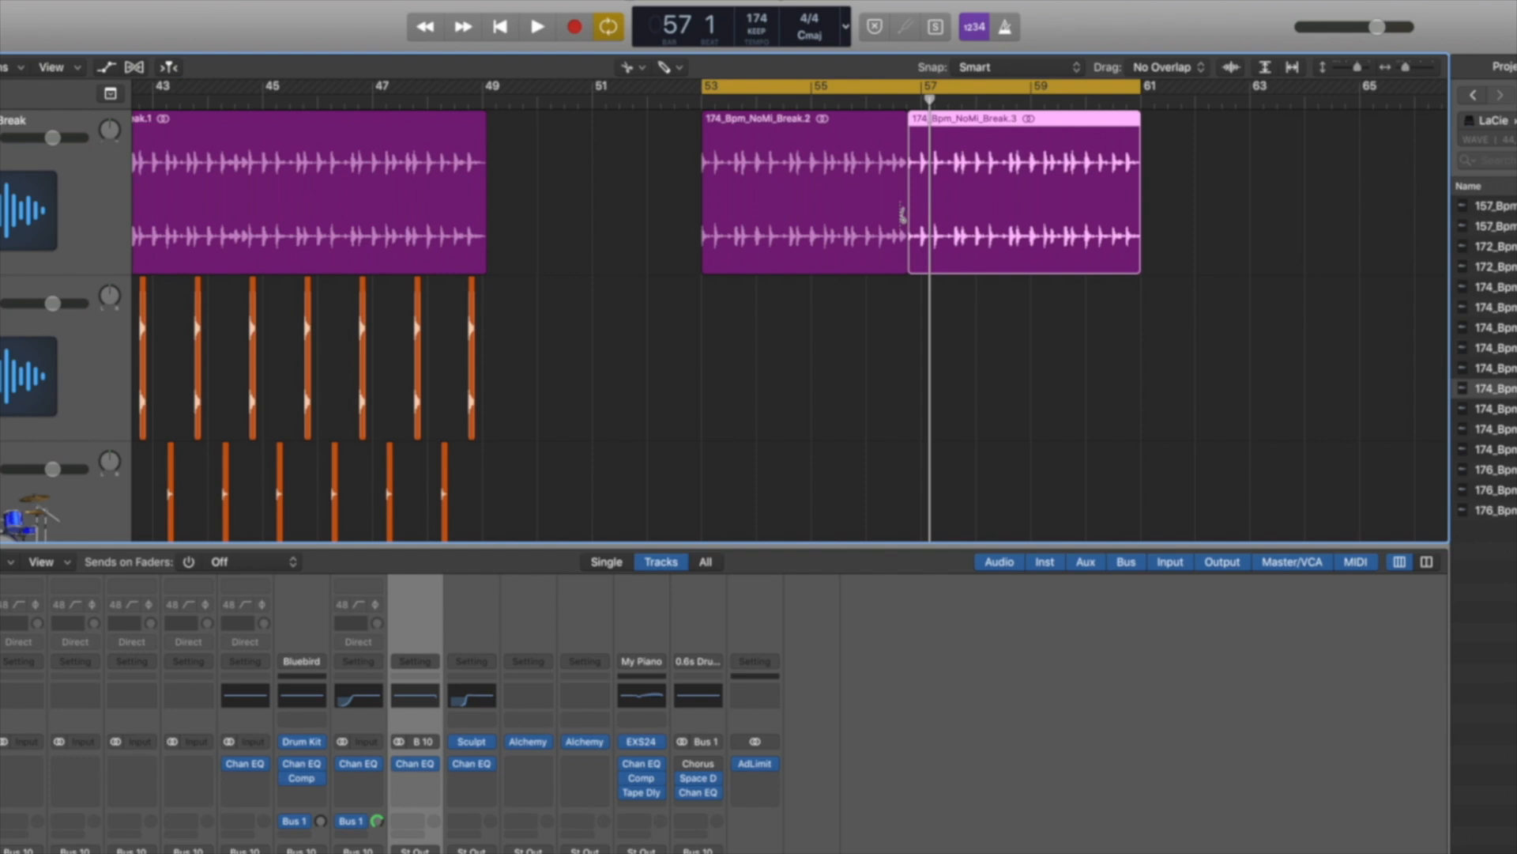
left_click(900, 208)
key("z")
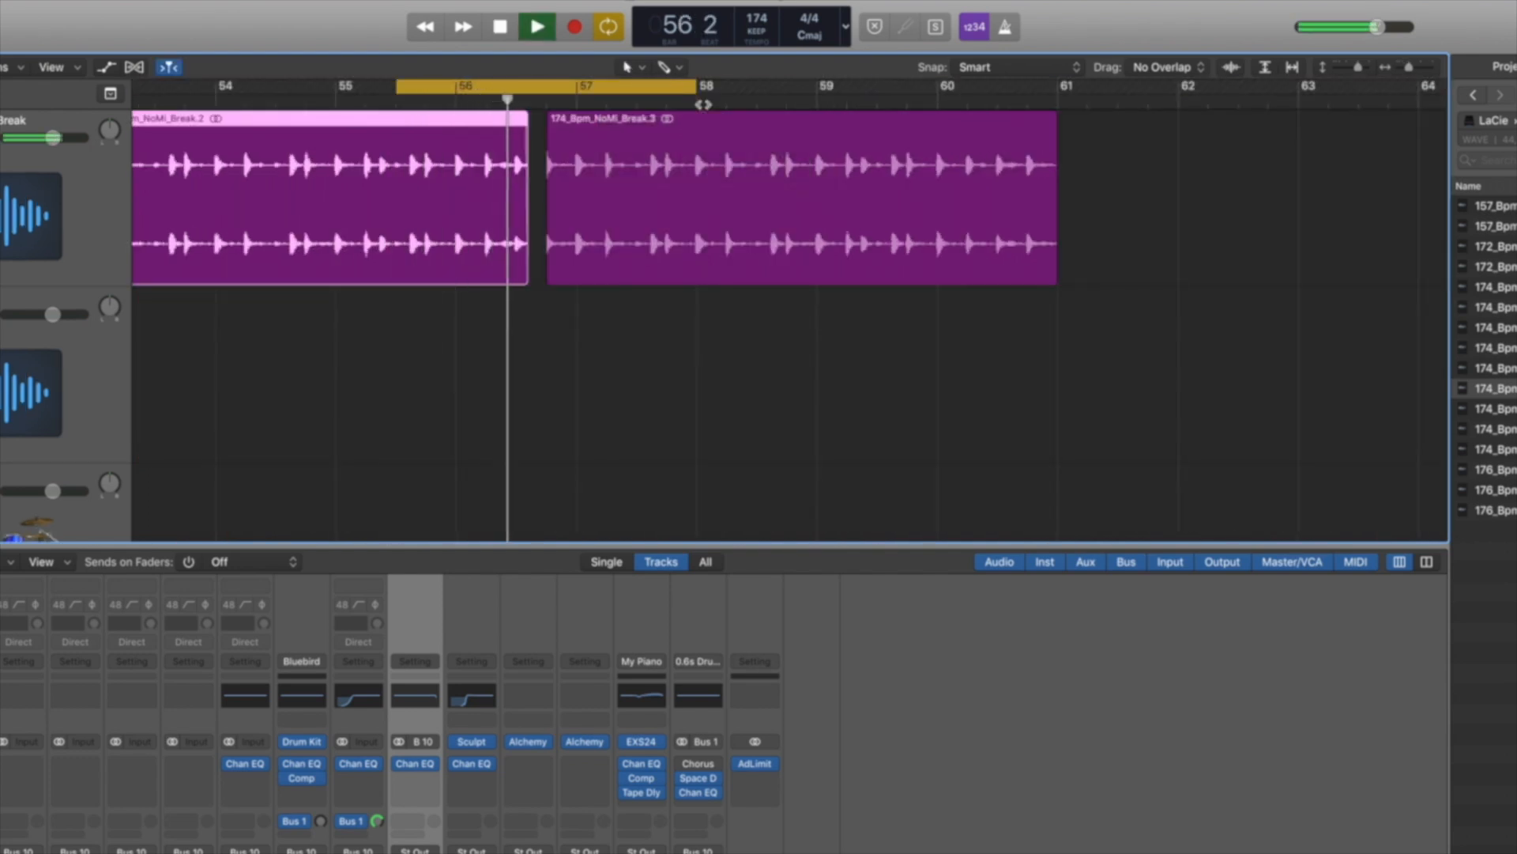
key("space")
Trim the NoMi break regions on both sides of the gap to earlier edges with short fades, and play back the transition
mouse_move(525, 281)
left_mouse_down()
mouse_move(512, 277)
mouse_move(531, 274)
left_mouse_up()
left_click(546, 275)
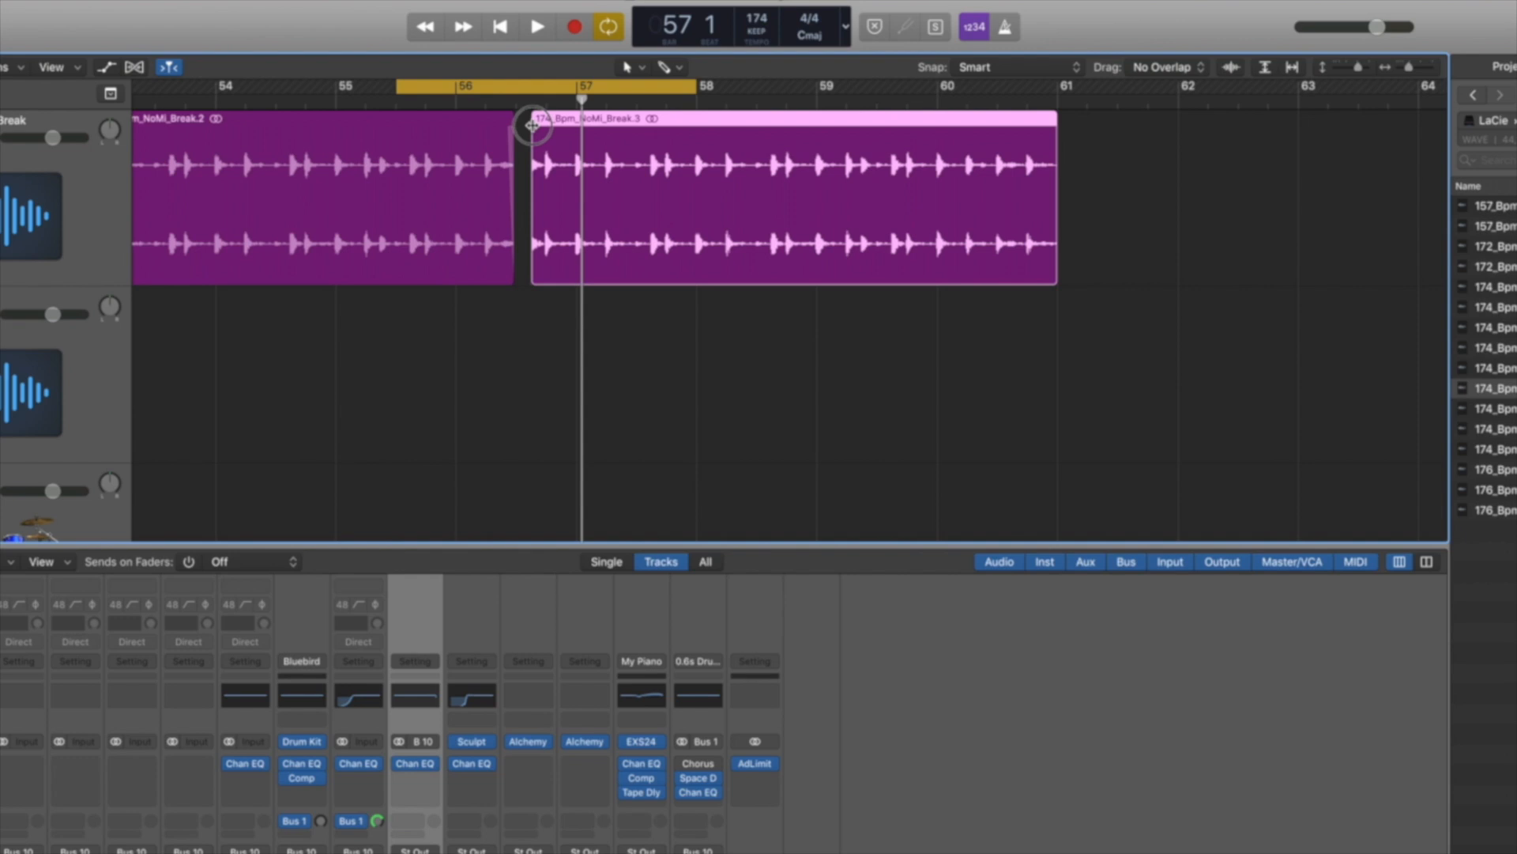
left_click(520, 136)
key("space")
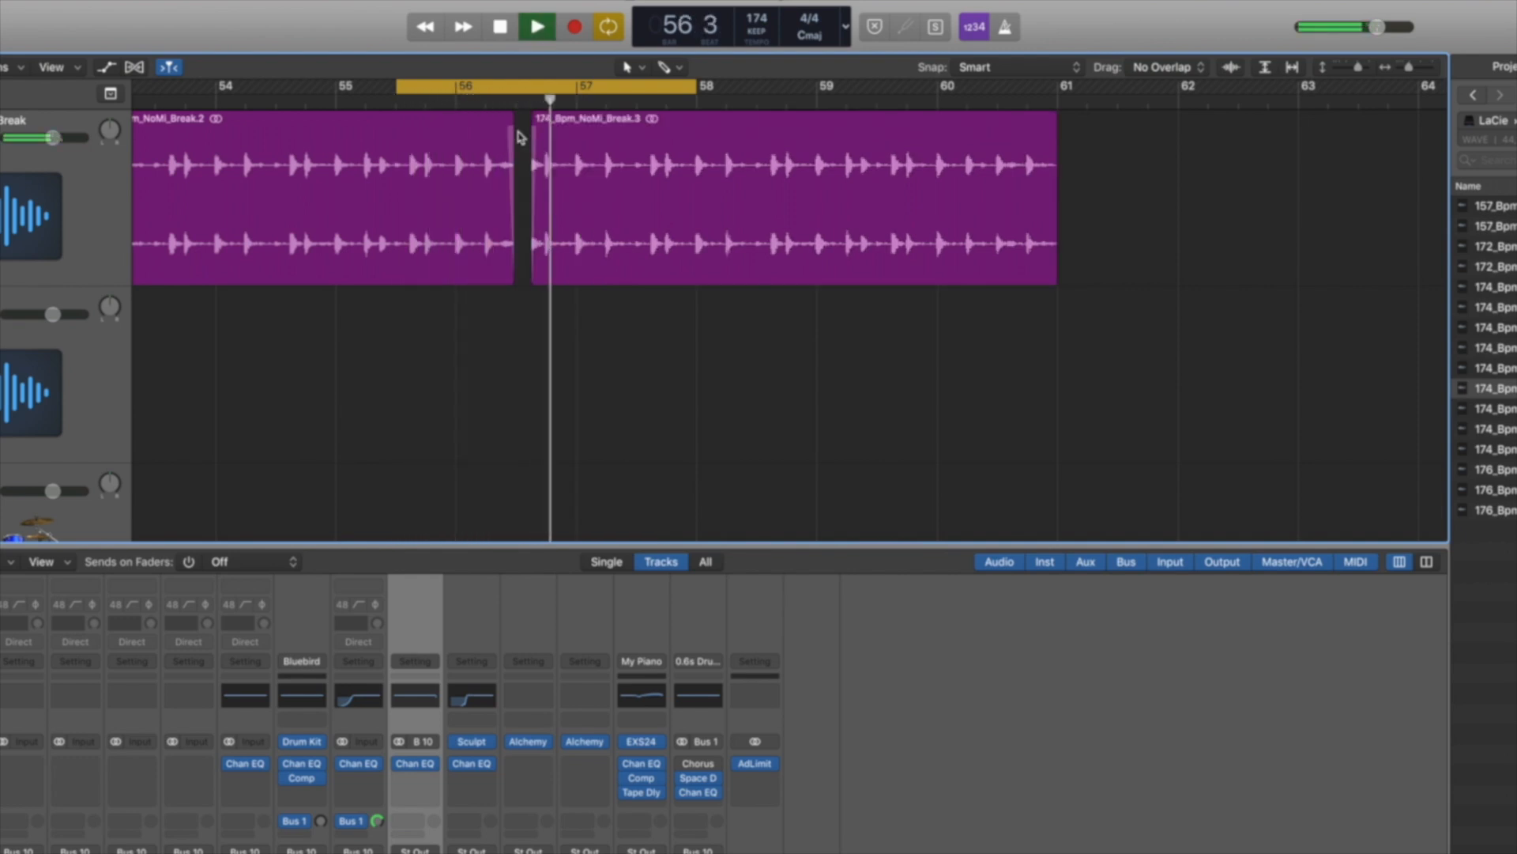
Widen the gap by shortening the first NoMi break region and moving the second region's start to 56 4 1 1
left_click_drag(514, 245, 508, 245)
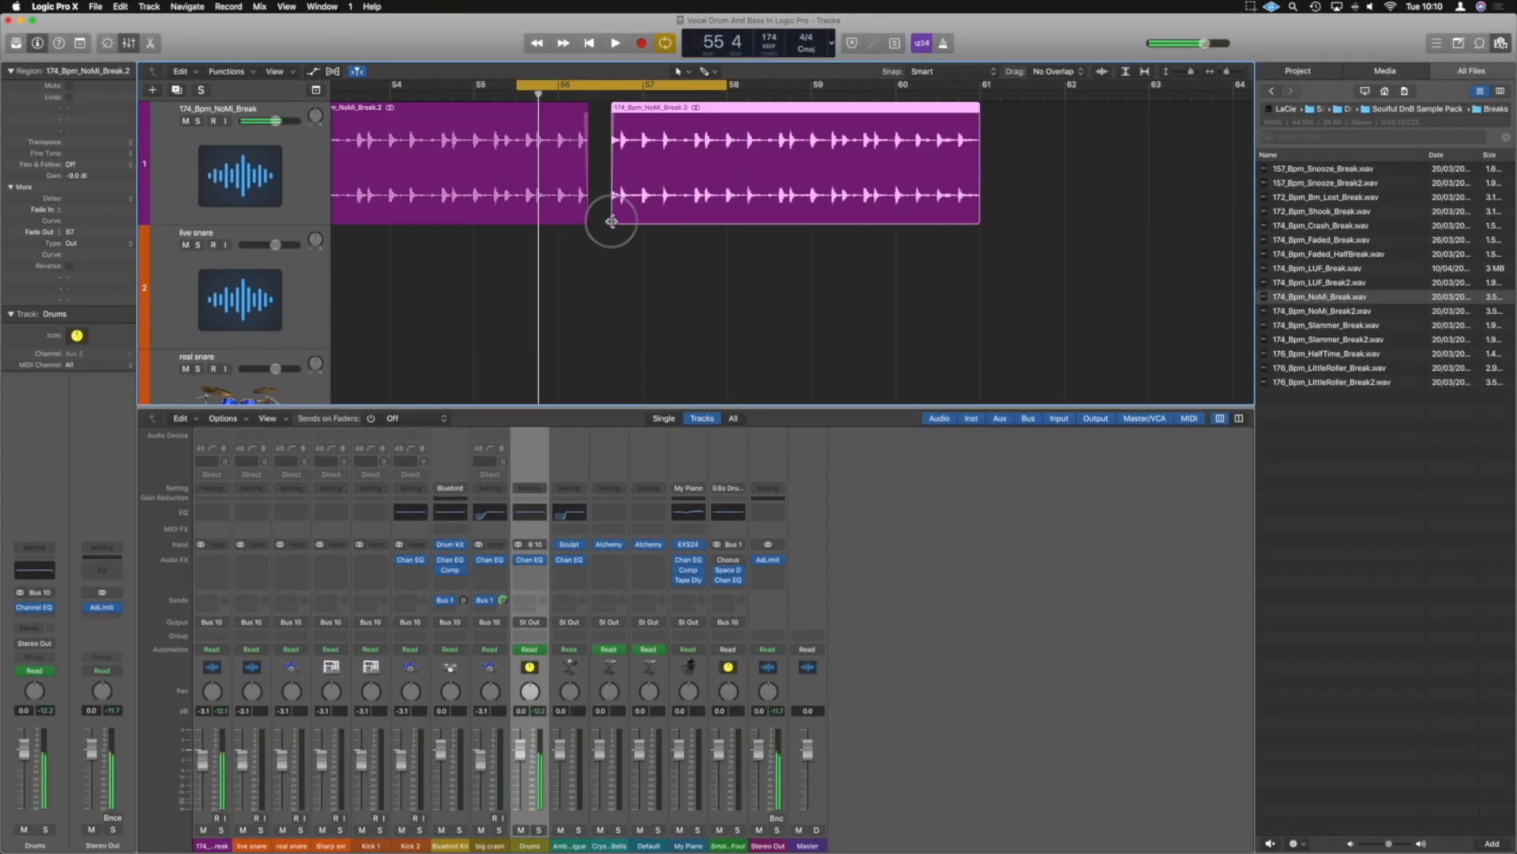
key("space")
left_click_drag(529, 277, 547, 278)
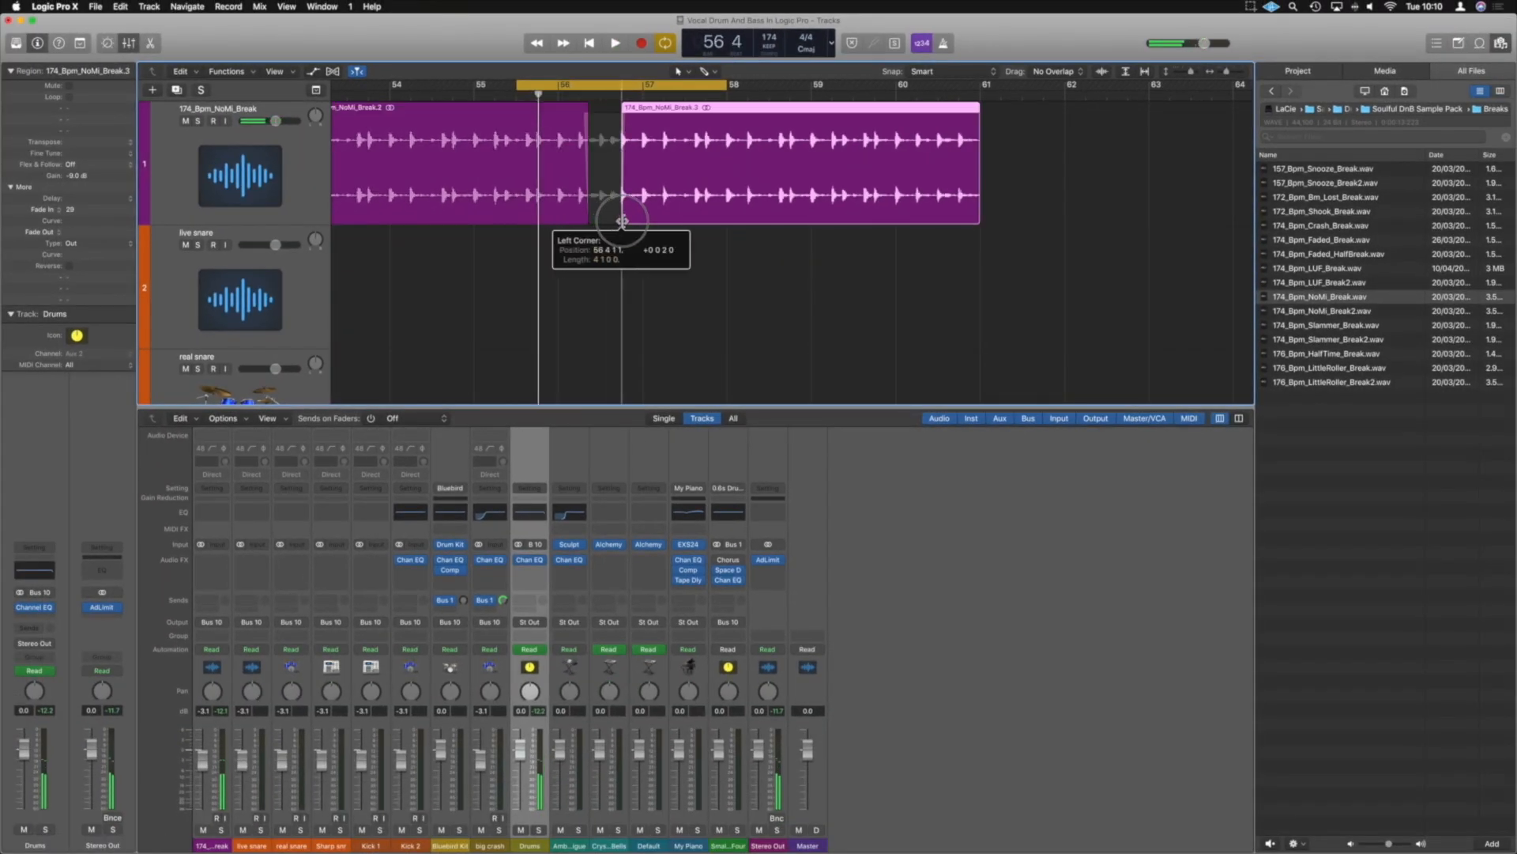
Move the two edited NoMi break regions to bar 33, over the start of the original break region
left_click_drag(620, 222, 621, 222)
left_click(599, 133)
left_click(599, 133, "ctrl+alt")
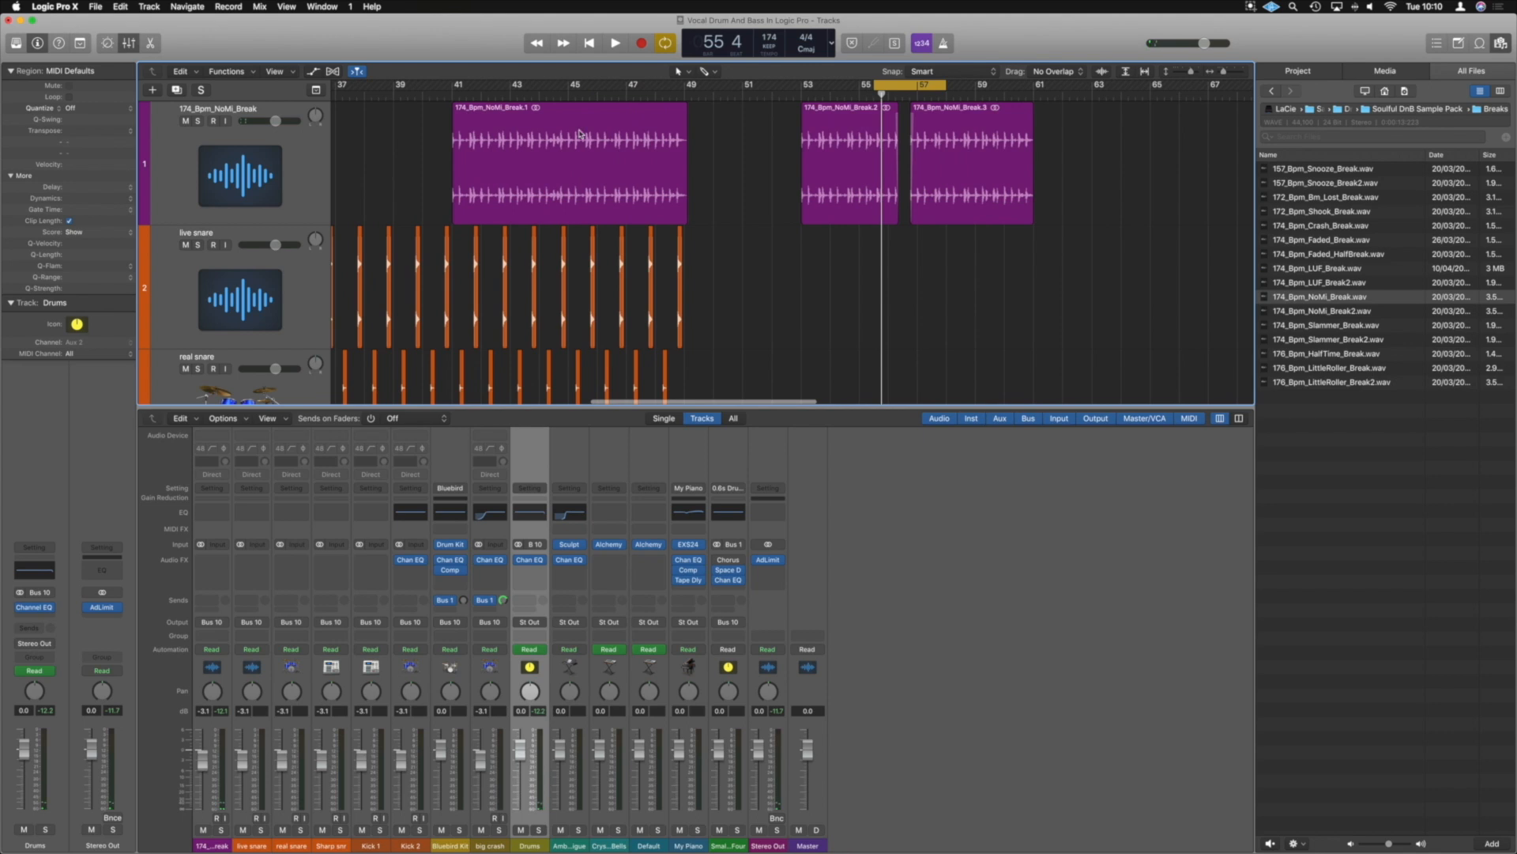
left_click(508, 123, "ctrl+alt")
left_click_drag(982, 158, 655, 115)
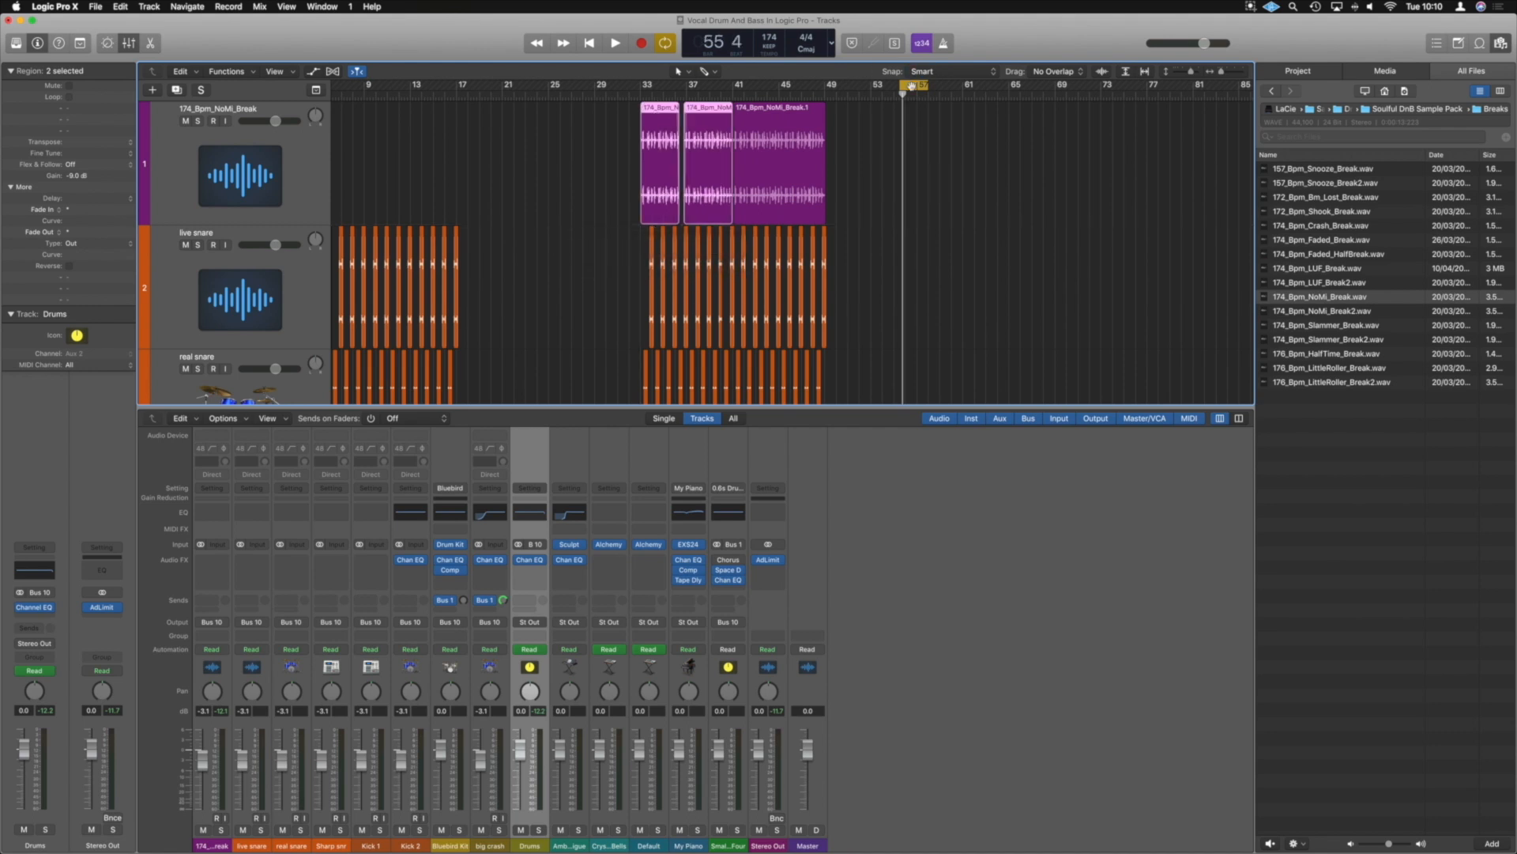
Play back the drums and edited break from bar 33
left_click(636, 95)
key("super+Right")
key("super+Up")
key("super+Up")
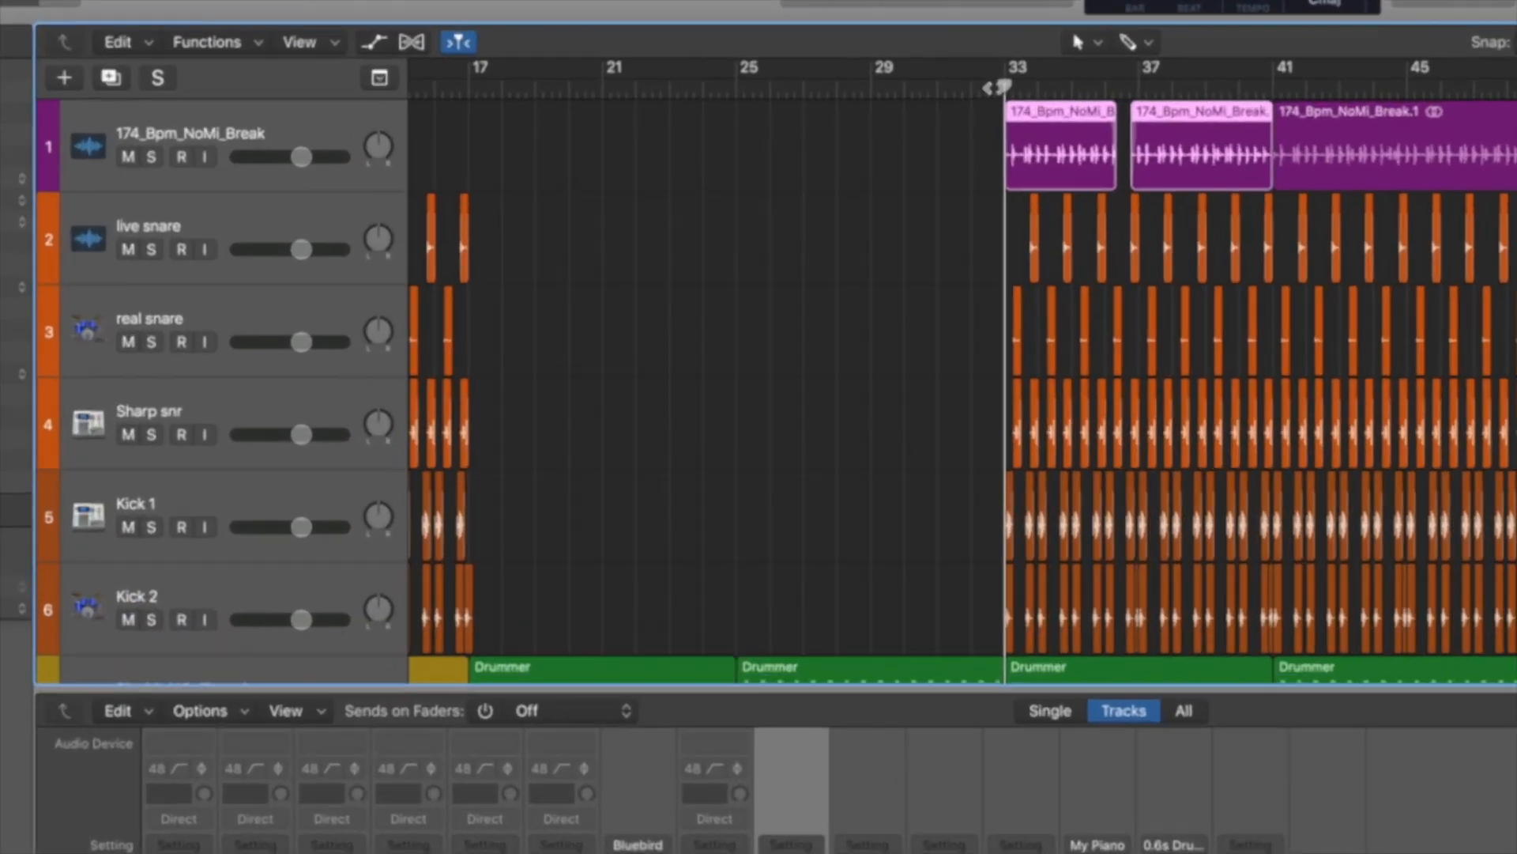
key("space")
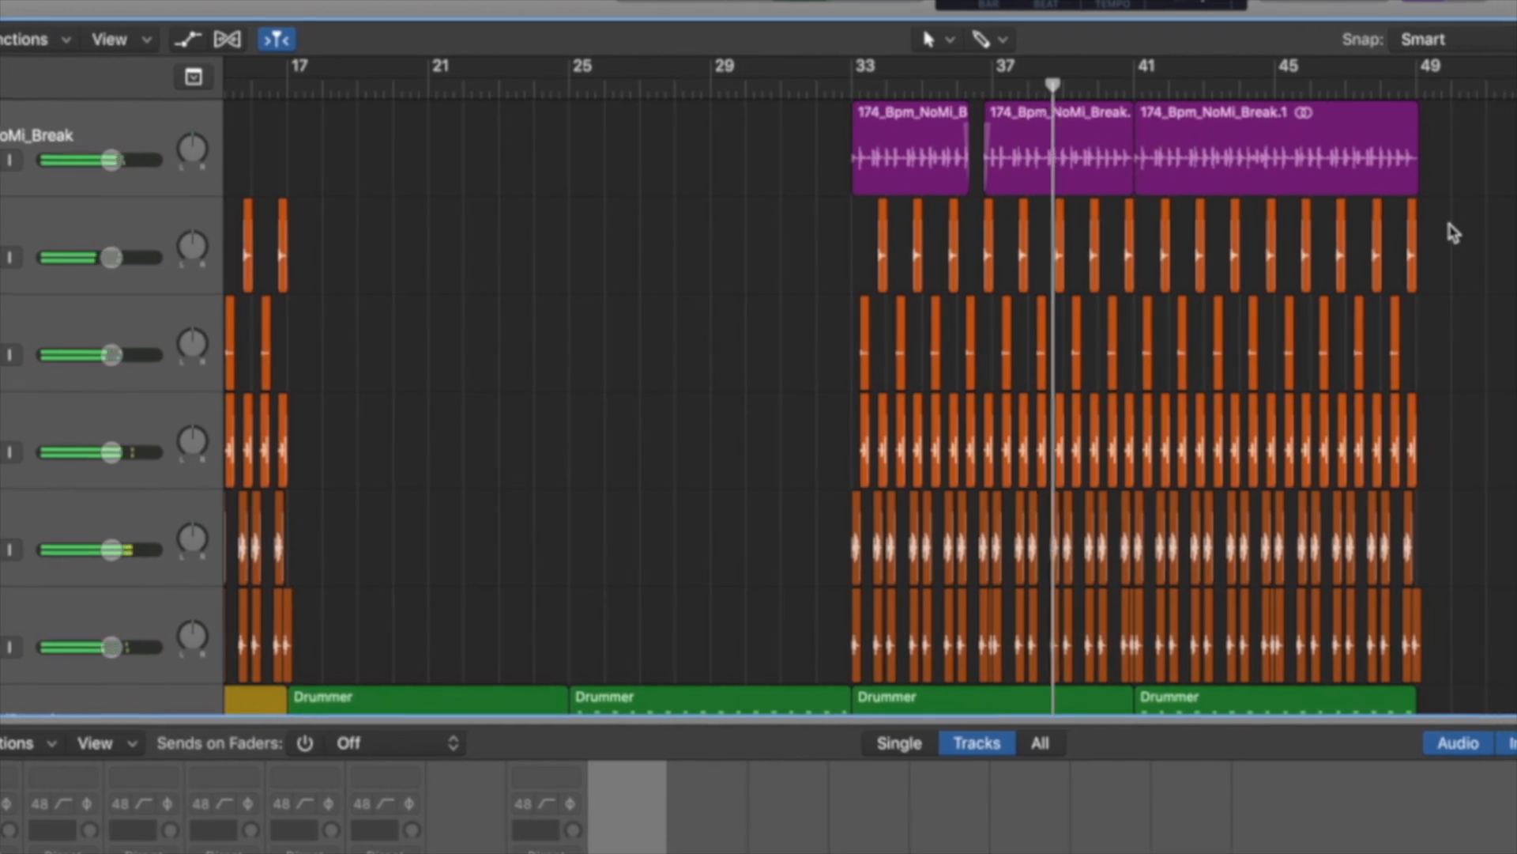
Copy the NoMi break, snare and kick regions of bars 33 to 49 so the duplicates start at bar 49
scroll(1488, 227, "down", 3)
scroll(1438, 227, "down", 5)
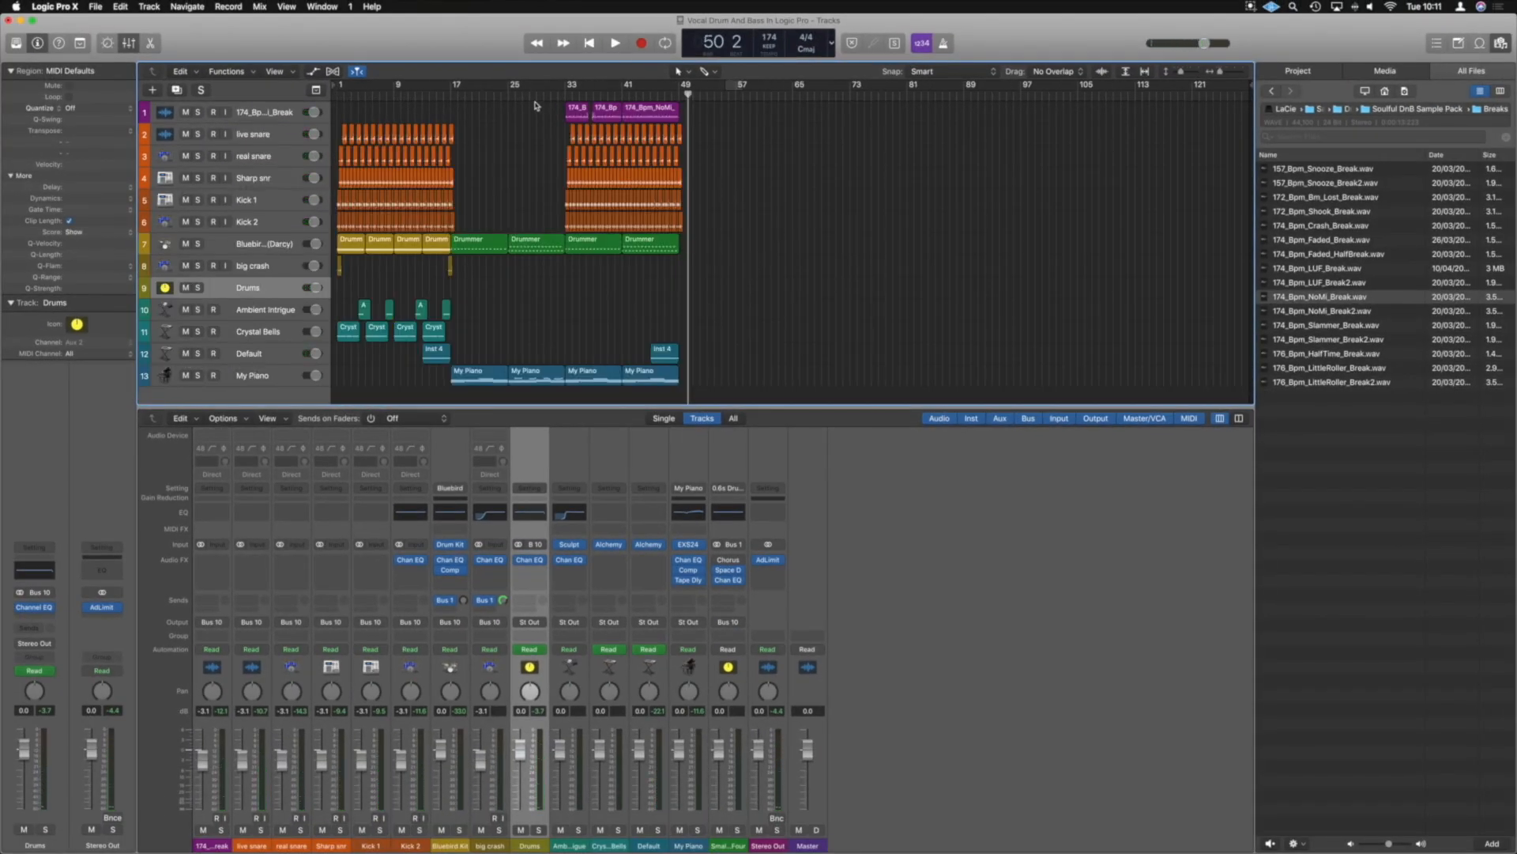
left_click_drag(543, 111, 701, 212)
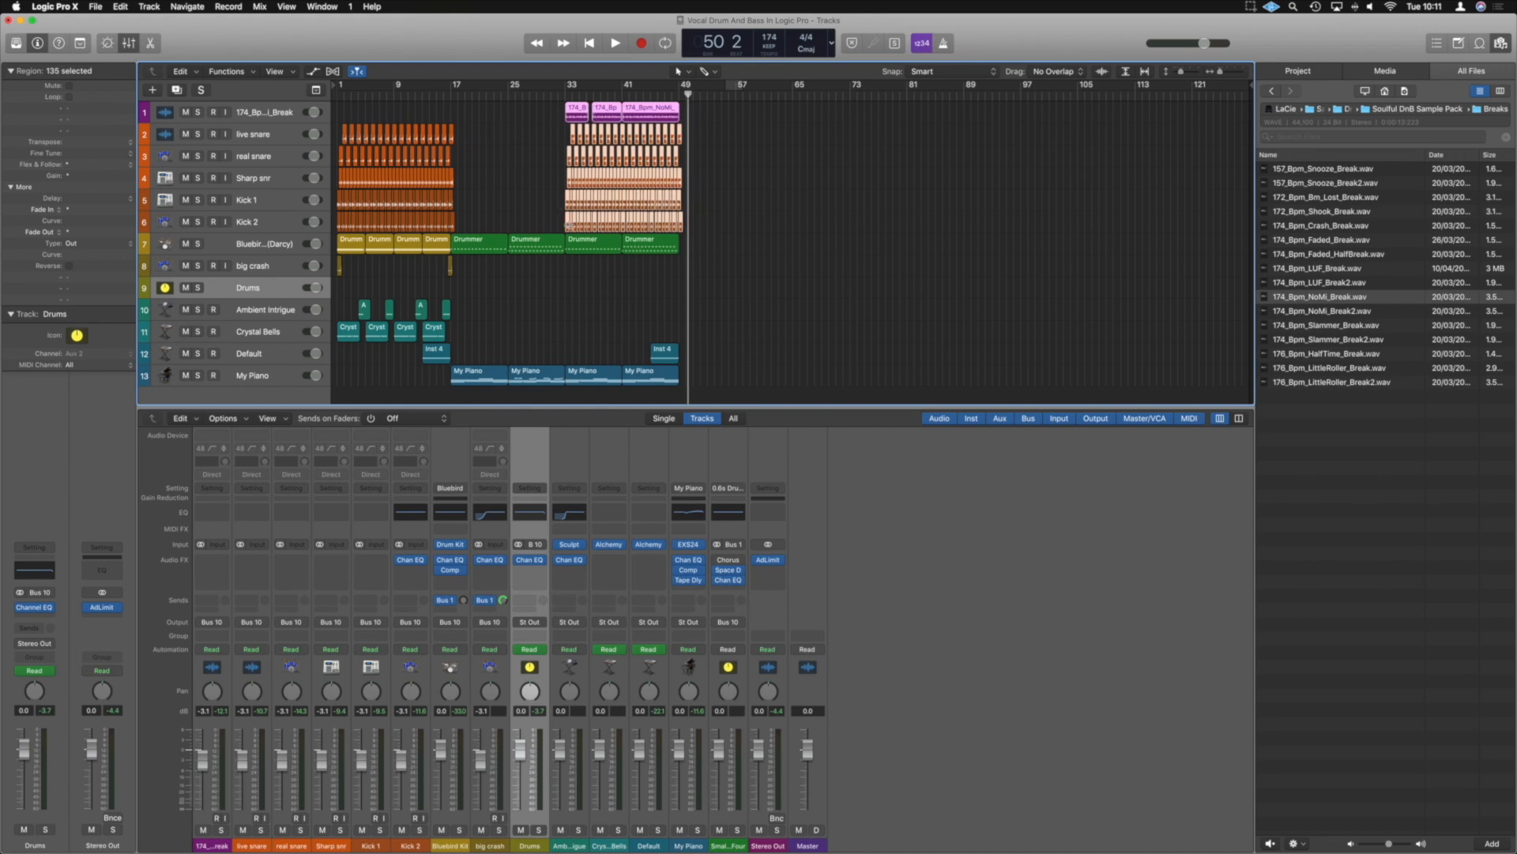
scroll(566, 230, "up", 5)
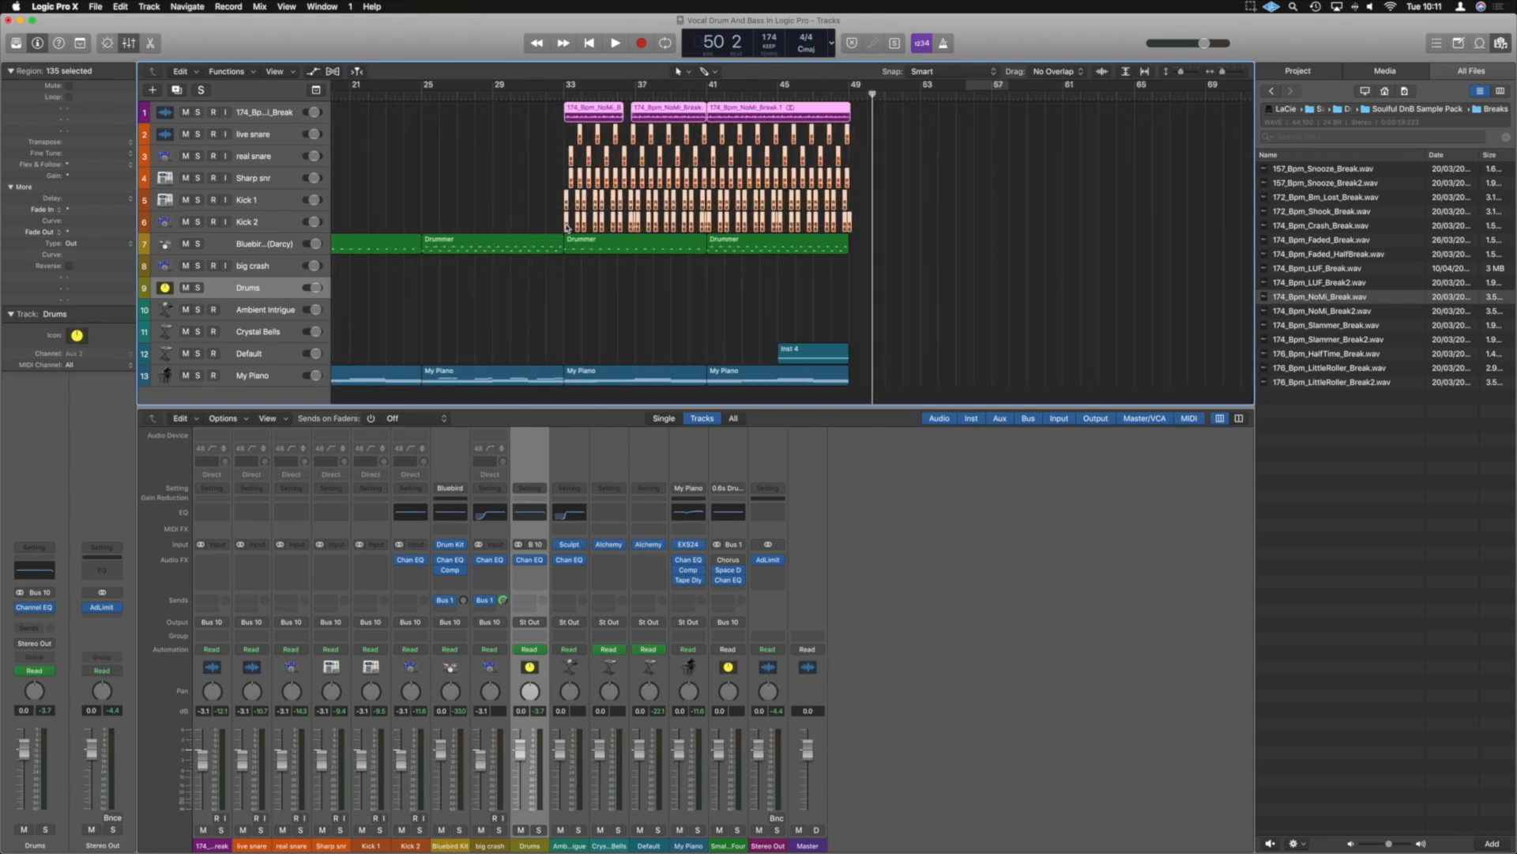
left_click_drag(606, 230, 853, 216)
Set the cycle range to bars 49 to 65 and play back the copied drums
left_click_drag(850, 91, 1136, 91)
scroll(1006, 226, "up", 3)
scroll(1006, 225, "down", 3)
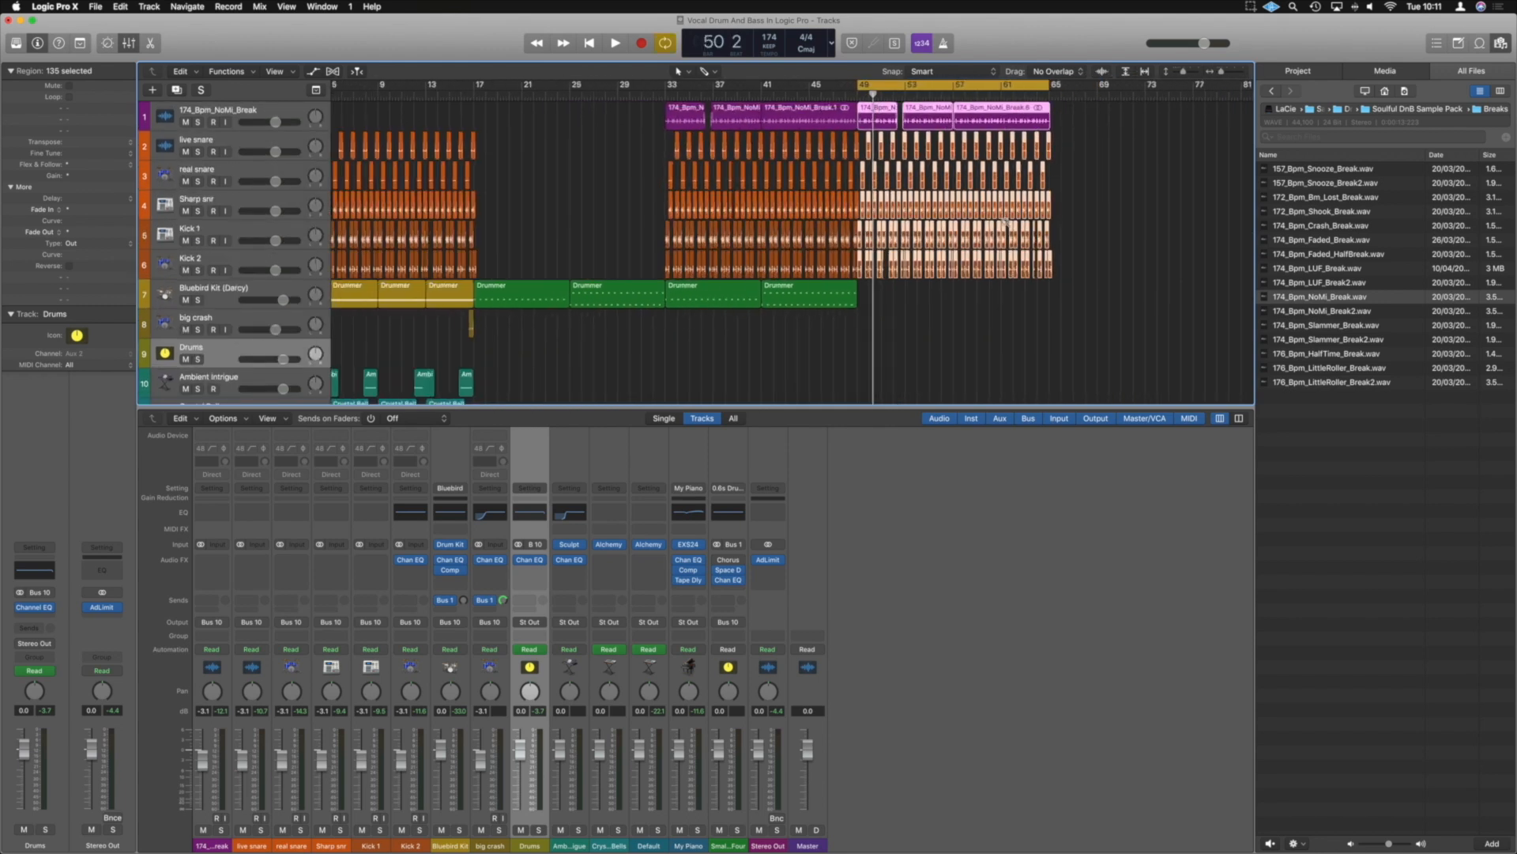
scroll(1006, 226, "down", 2)
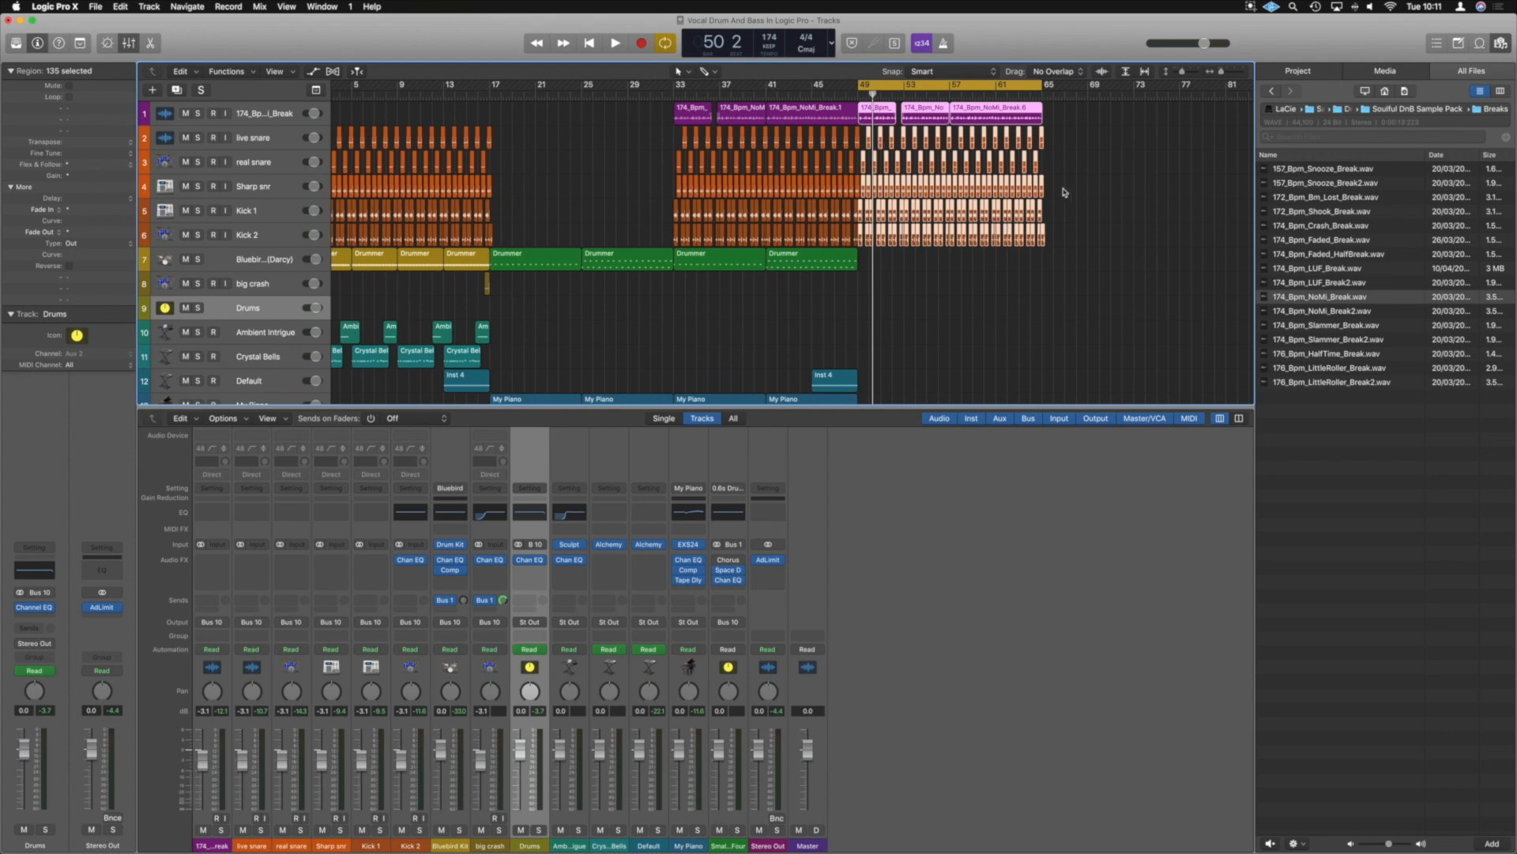
left_click(1063, 212)
scroll(1063, 212, "down", 5)
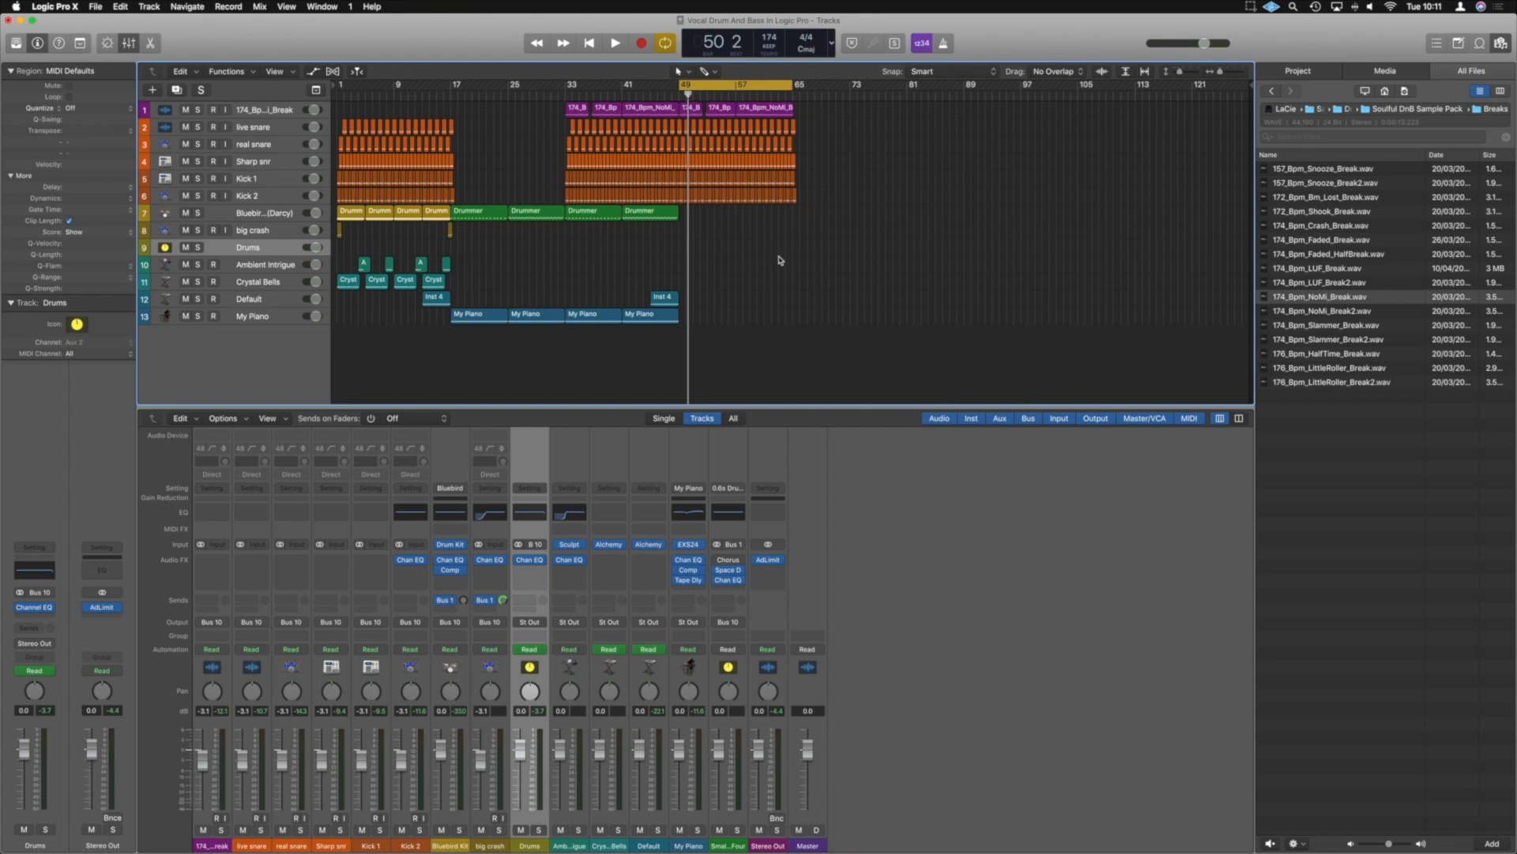
key("space")
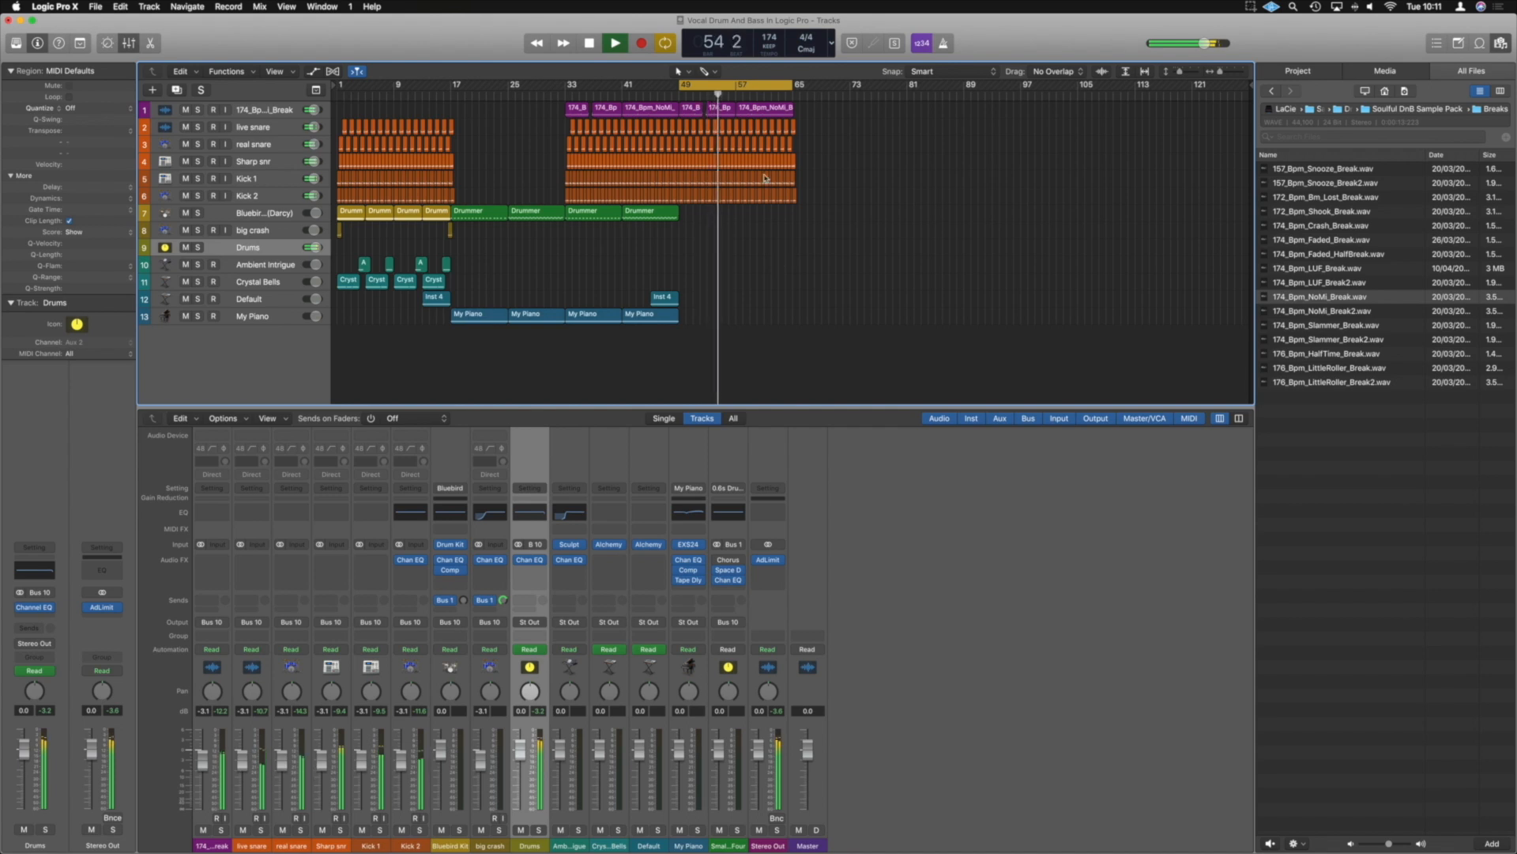
scroll(749, 151, "up", 5)
key("space")
Extend the copied NoMi break region before the gap in bar 52 up to the start of the following region
scroll(702, 131, "up", 5)
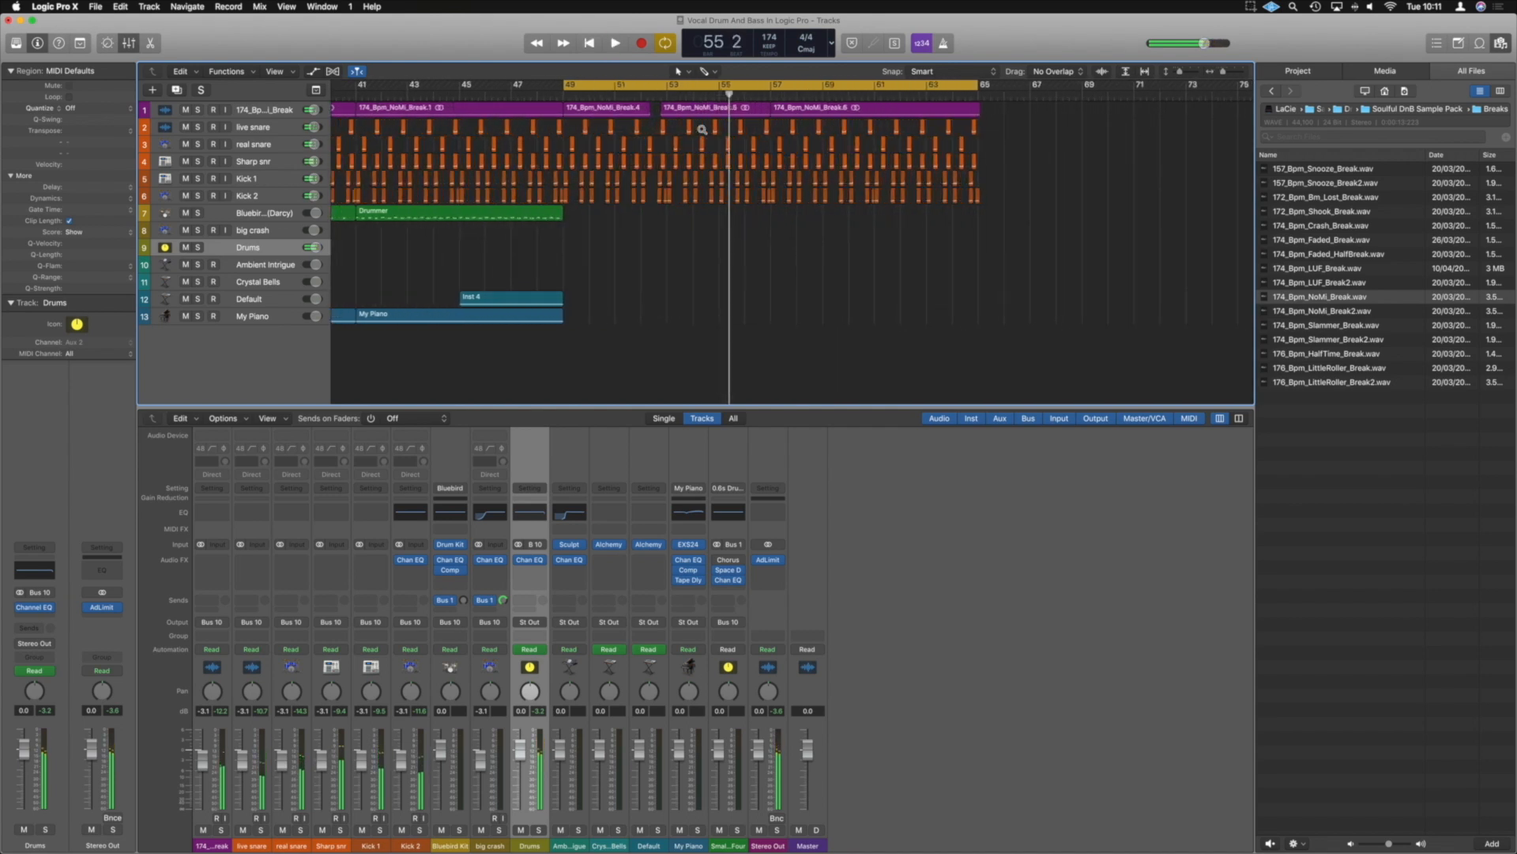
scroll(703, 129, "up", 2)
scroll(701, 129, "up", 4)
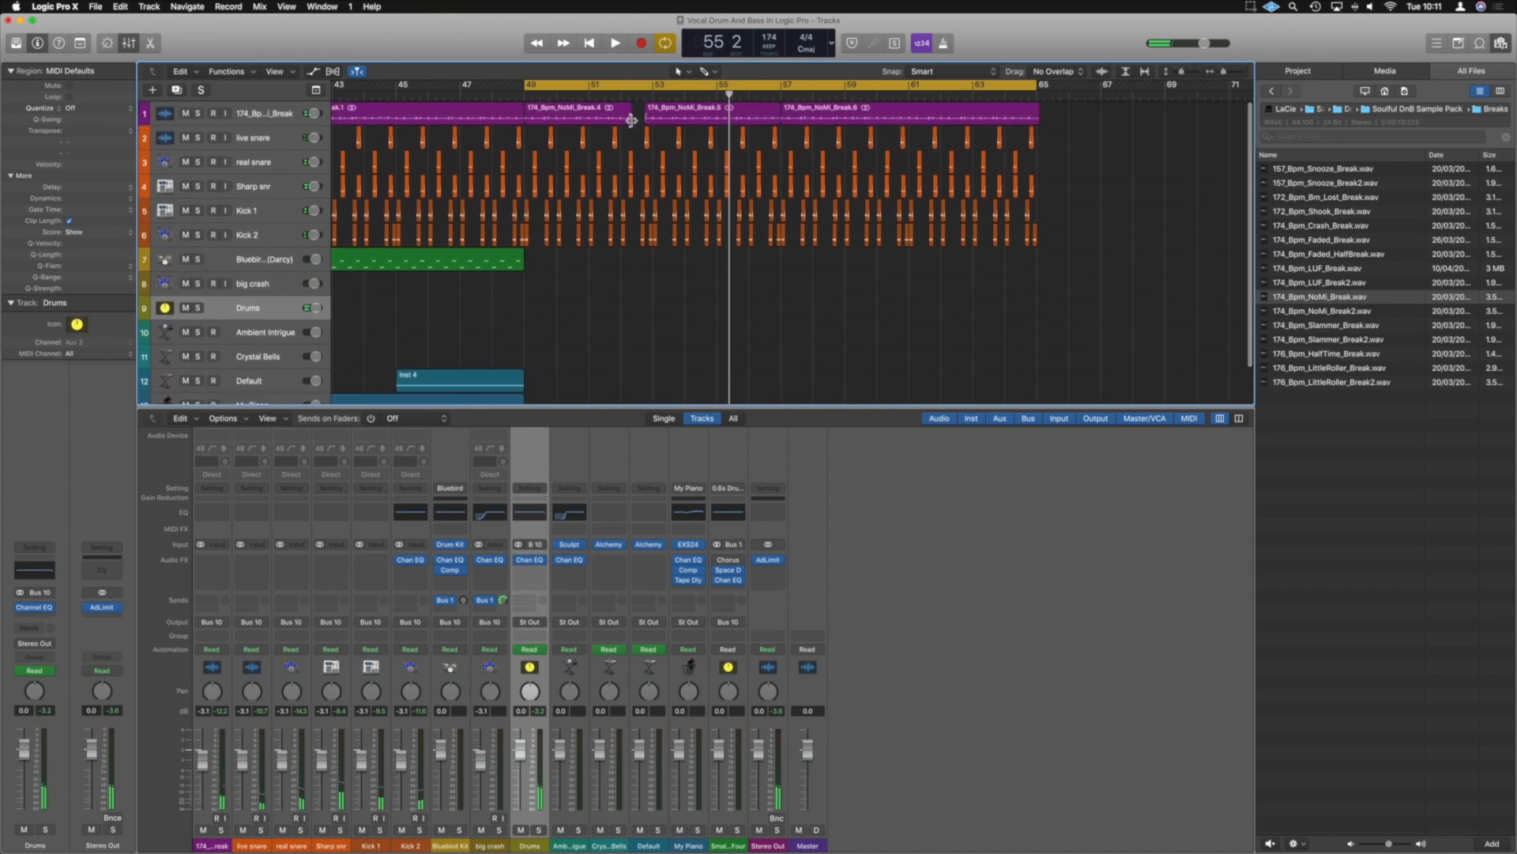
left_click_drag(631, 123, 643, 122)
scroll(713, 94, "up", 5)
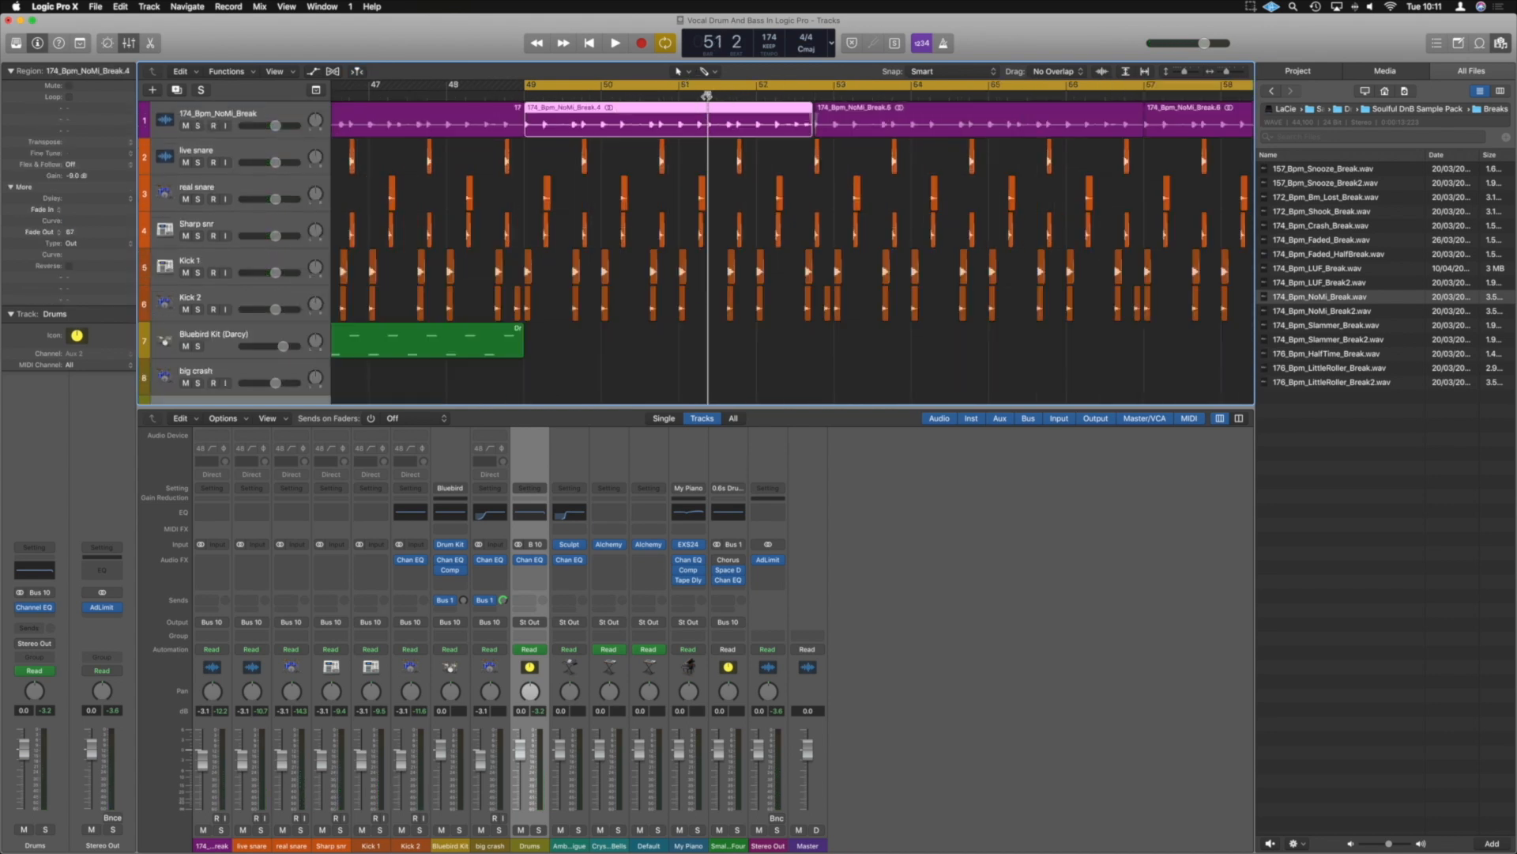
Set the gain of the short NoMi break slice in bar 52 to -12 dB
key("space")
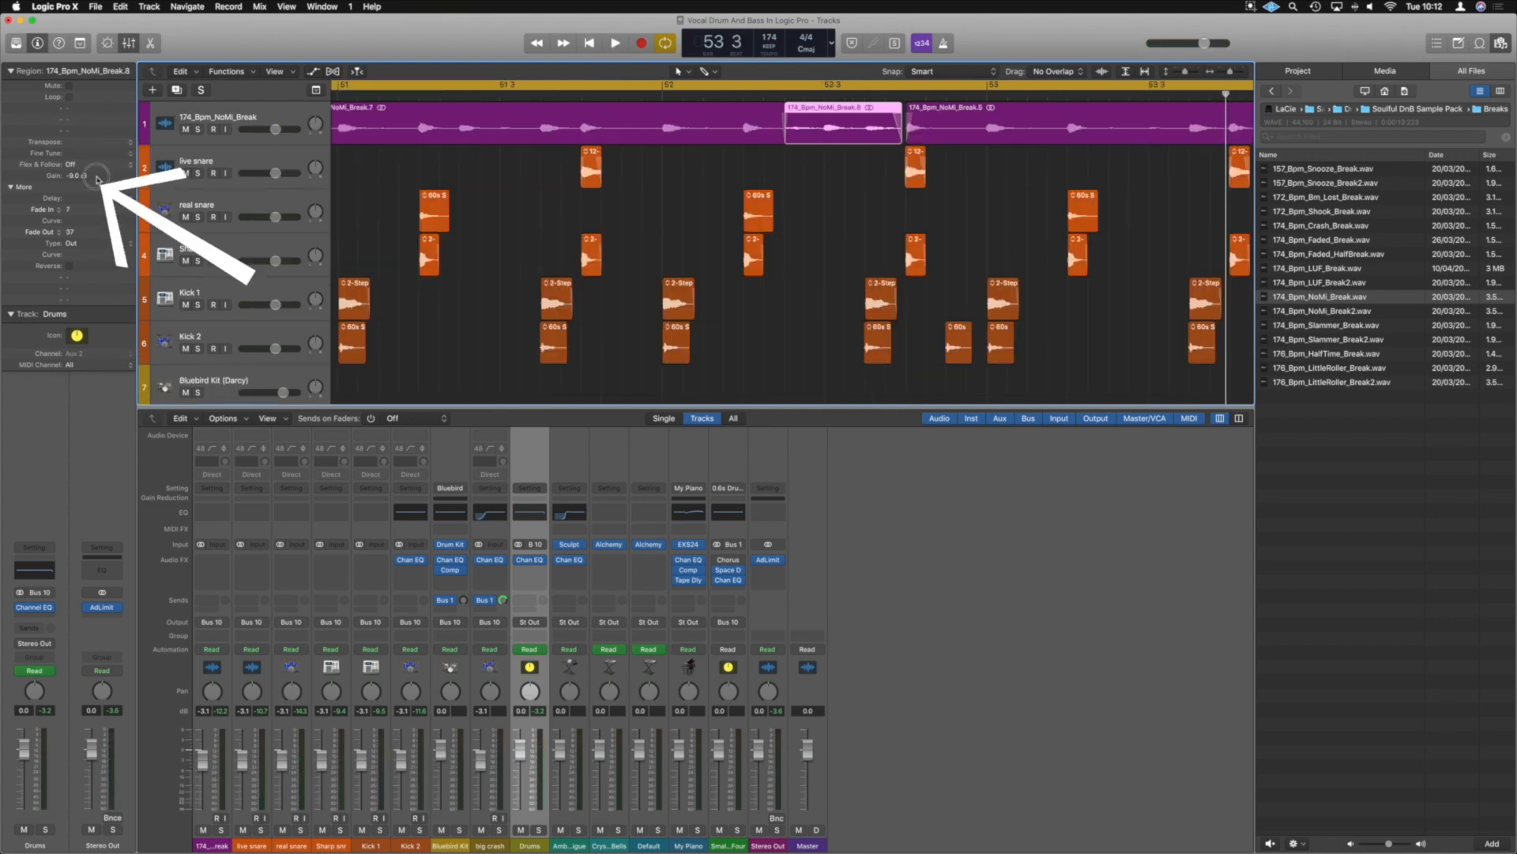
double_click(96, 176)
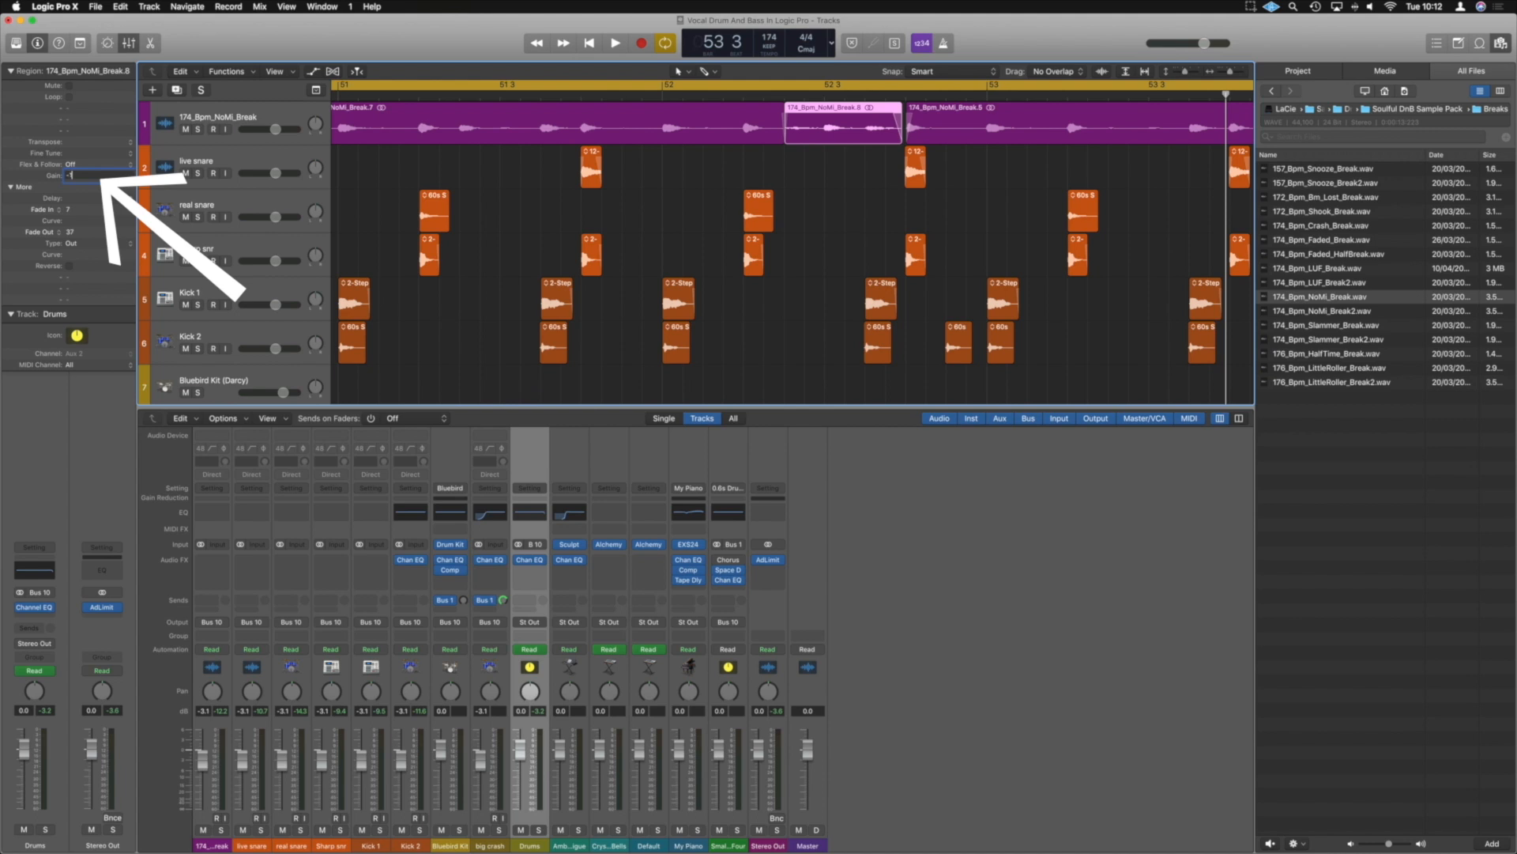
key("Return")
scroll(347, 204, "down", 10)
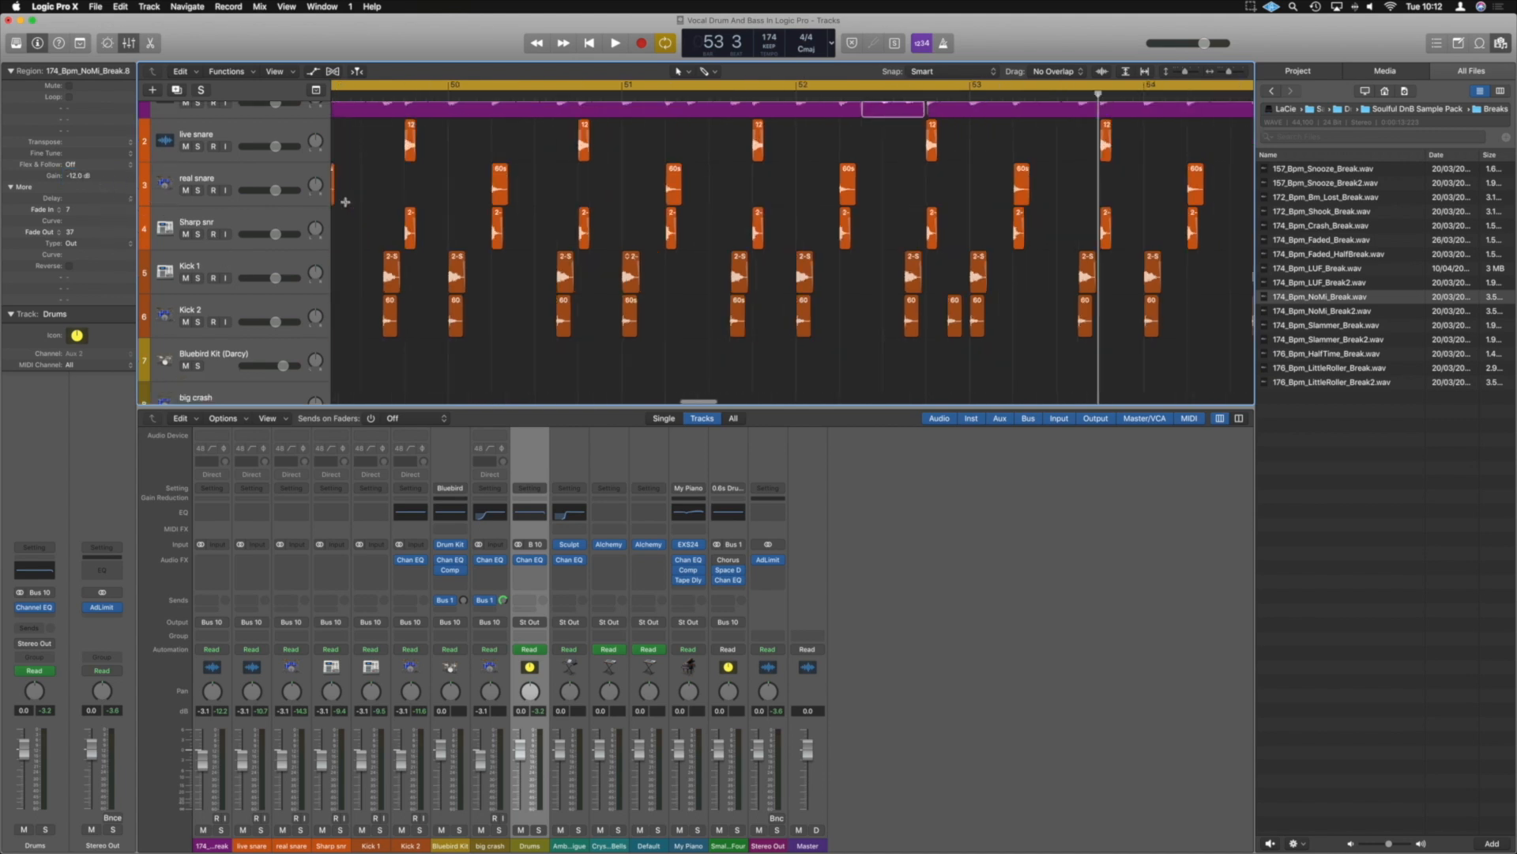
Play back the cycled drums from bar 49 to check the quieter break slice in bar 52
key("space")
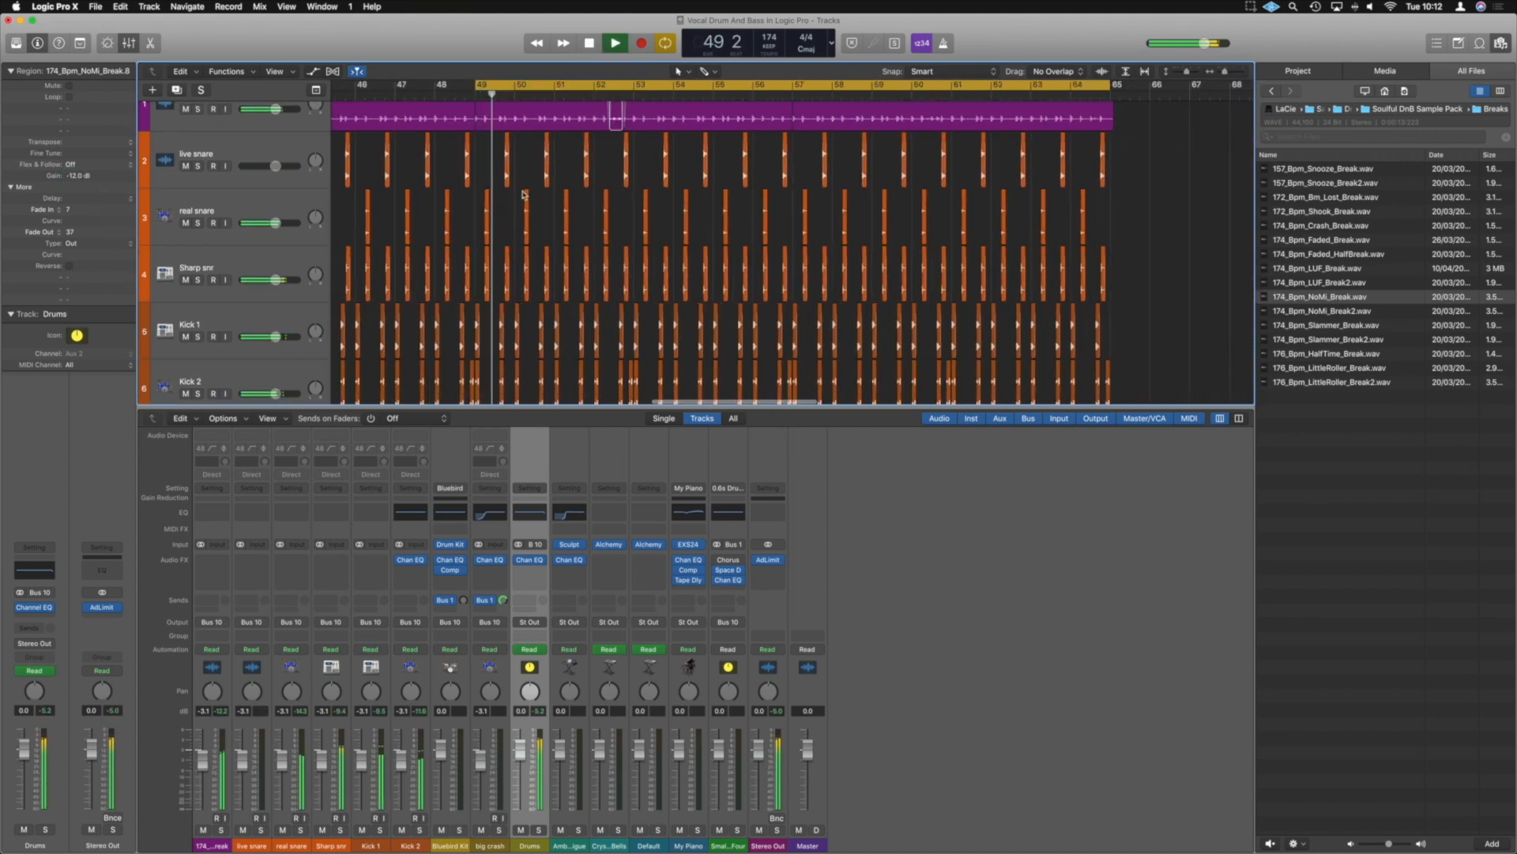
left_click(651, 140)
scroll(651, 137, "down", 3)
scroll(650, 137, "down", 2)
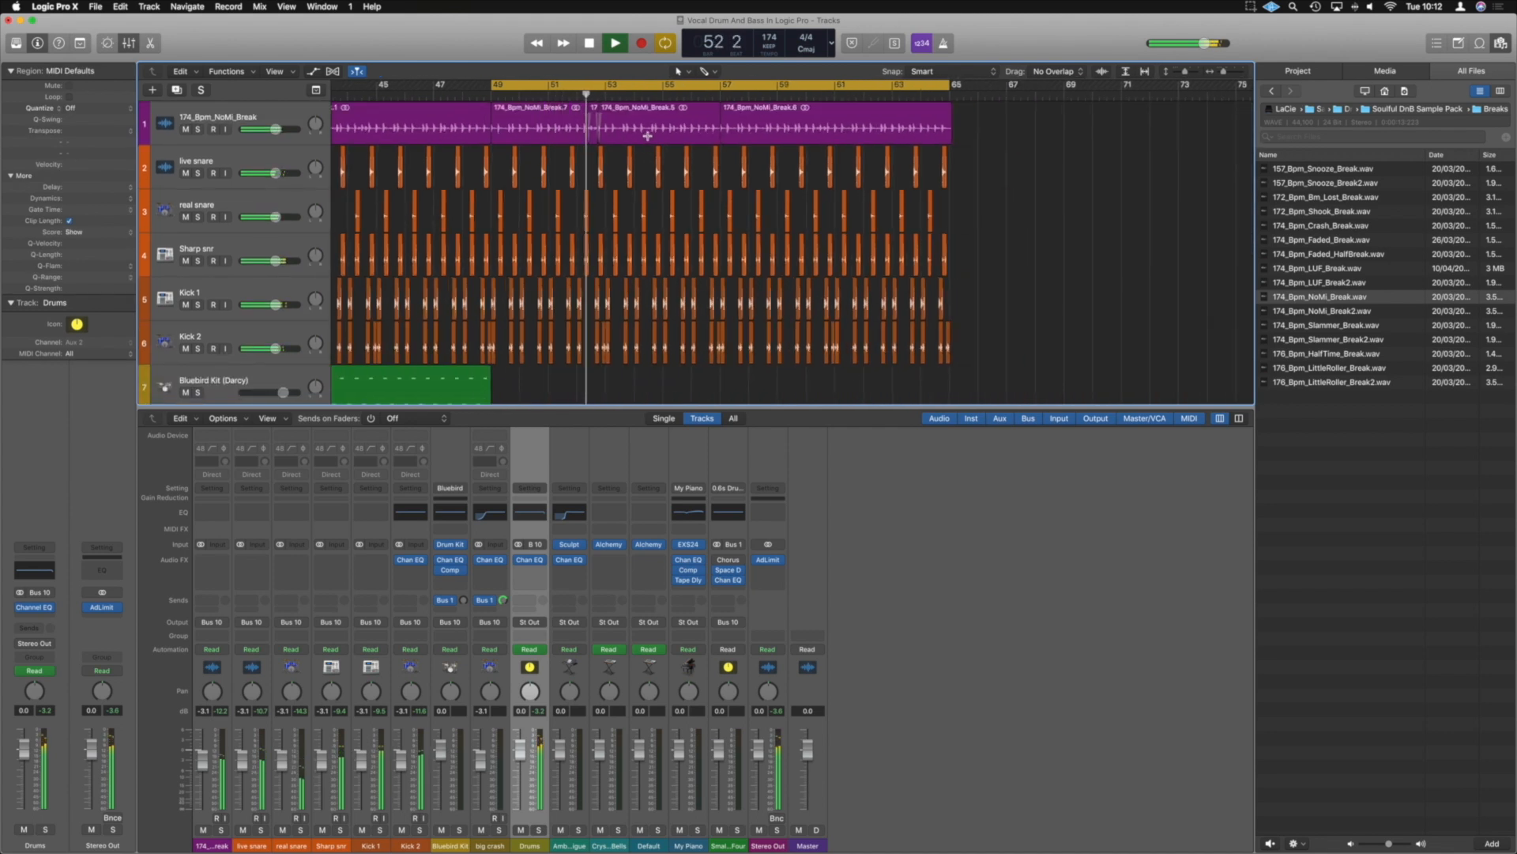
scroll(650, 139, "down", 10)
key("space")
Copy two My Piano regions to fill bars 49 to 65 and play back the section
scroll(575, 343, "down", 2)
left_click_drag(520, 370, 748, 373)
key("space")
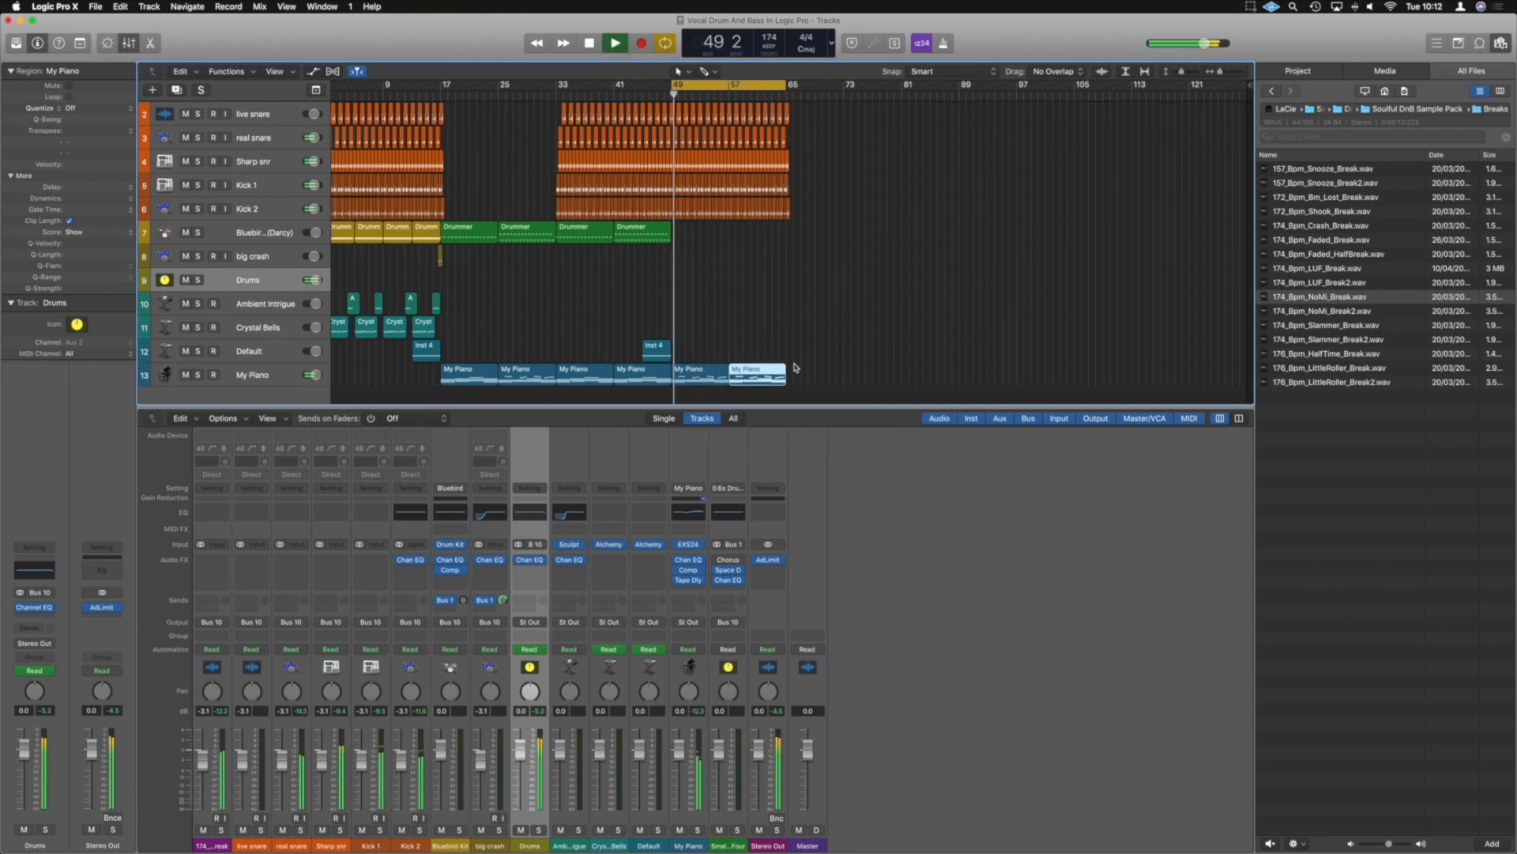
left_click(800, 371)
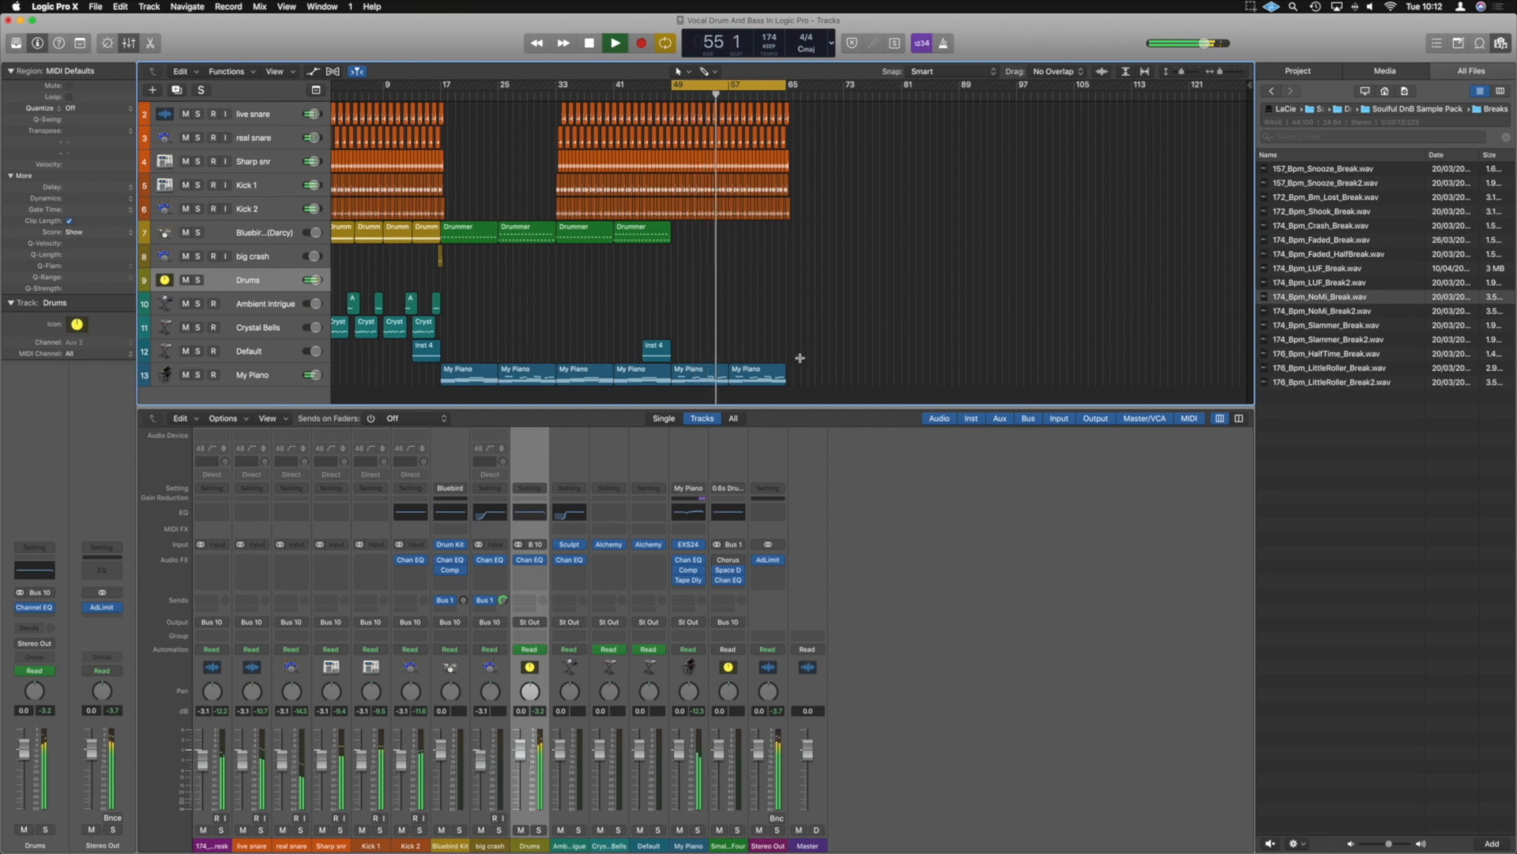
scroll(802, 359, "down", 2)
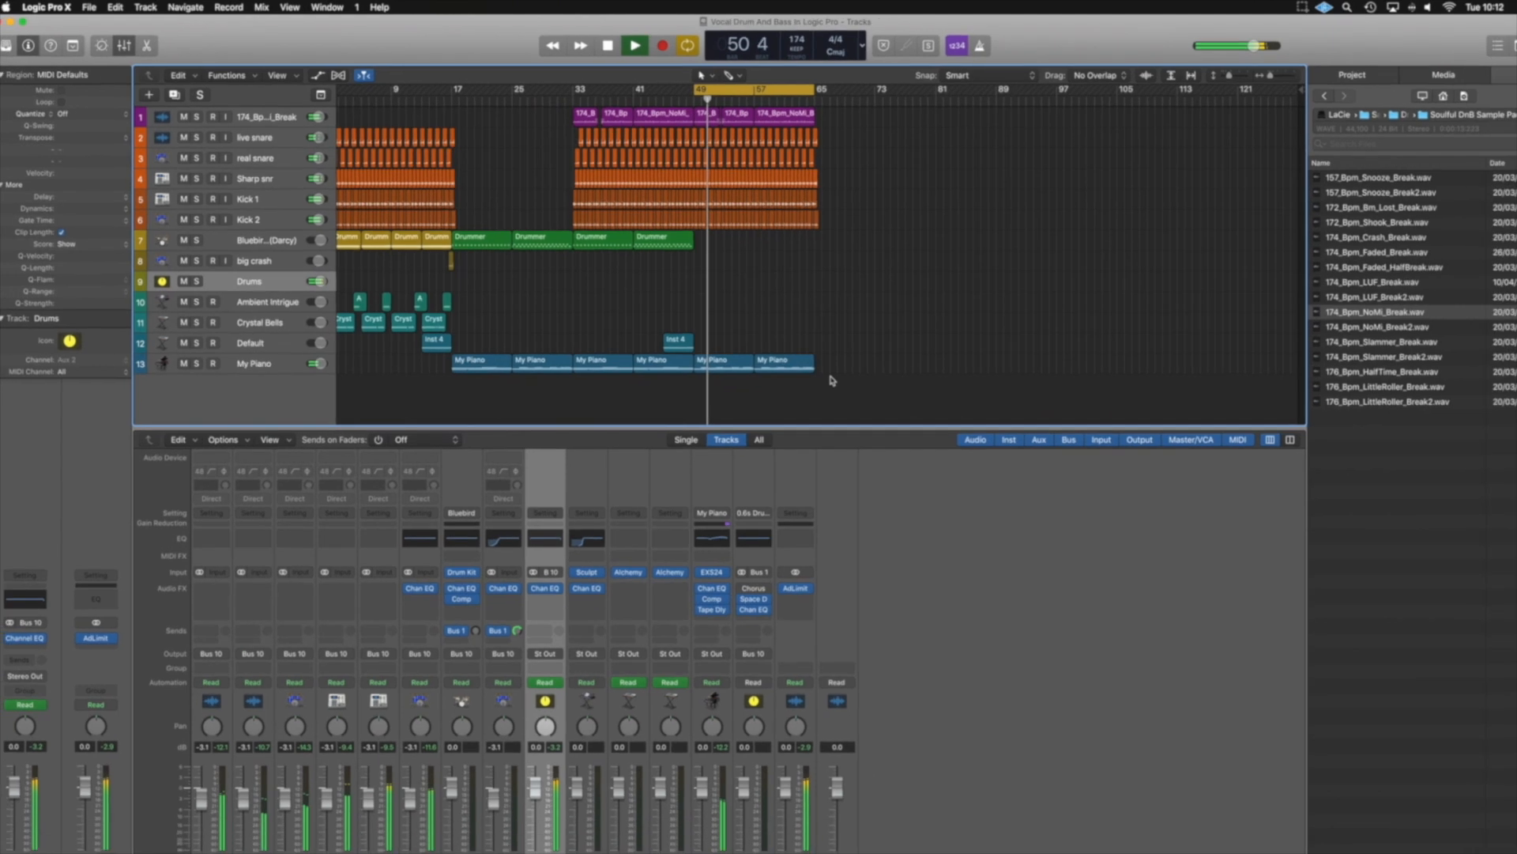
key("space")
scroll(830, 380, "up", 2)
scroll(802, 359, "down", 2)
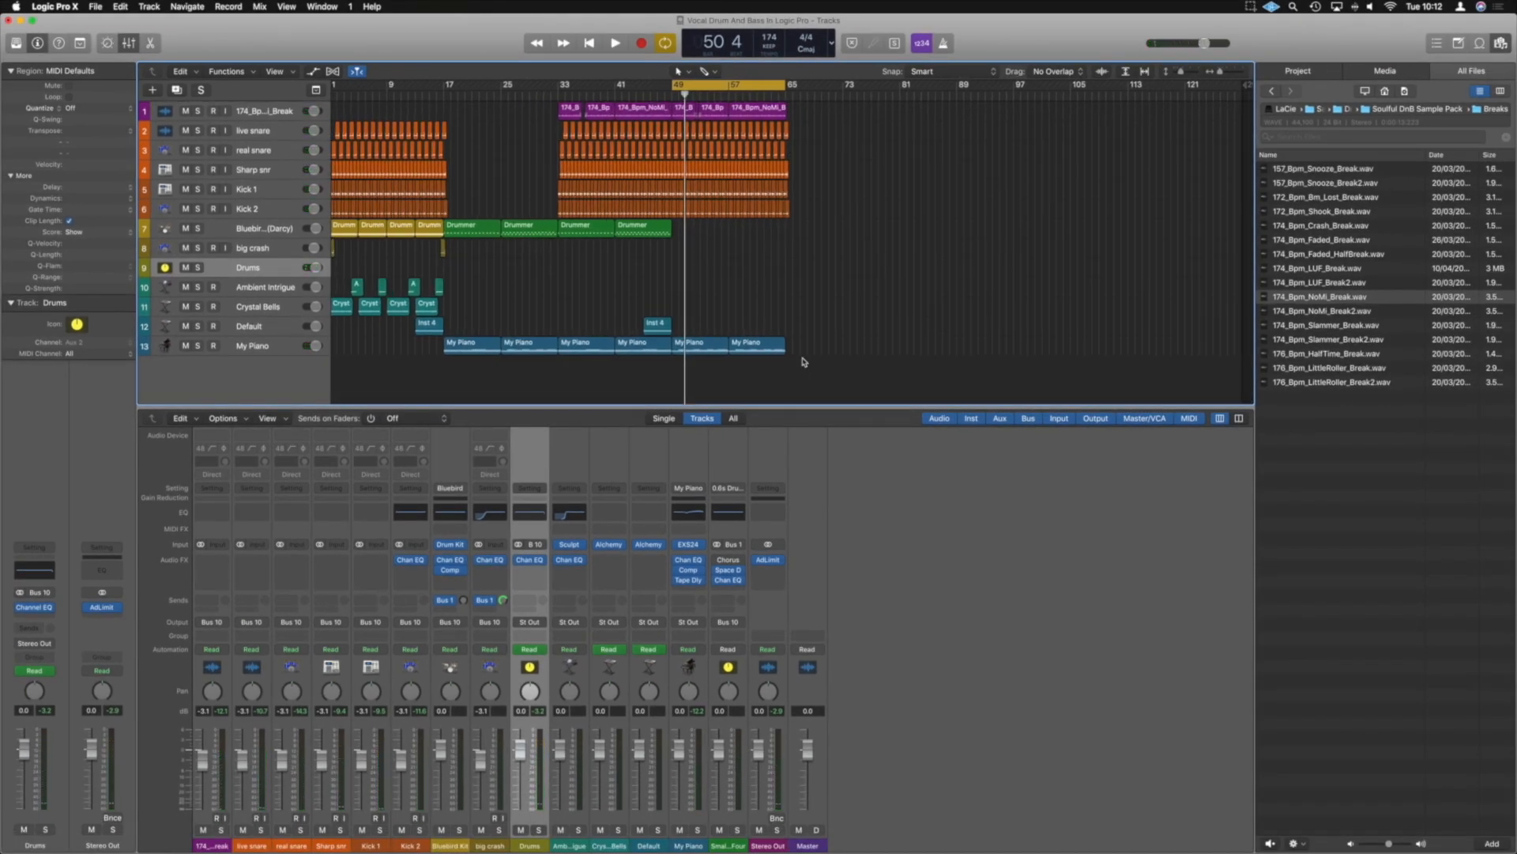
Add a software instrument track with stereo Alchemy below the My Piano track
left_click(271, 345)
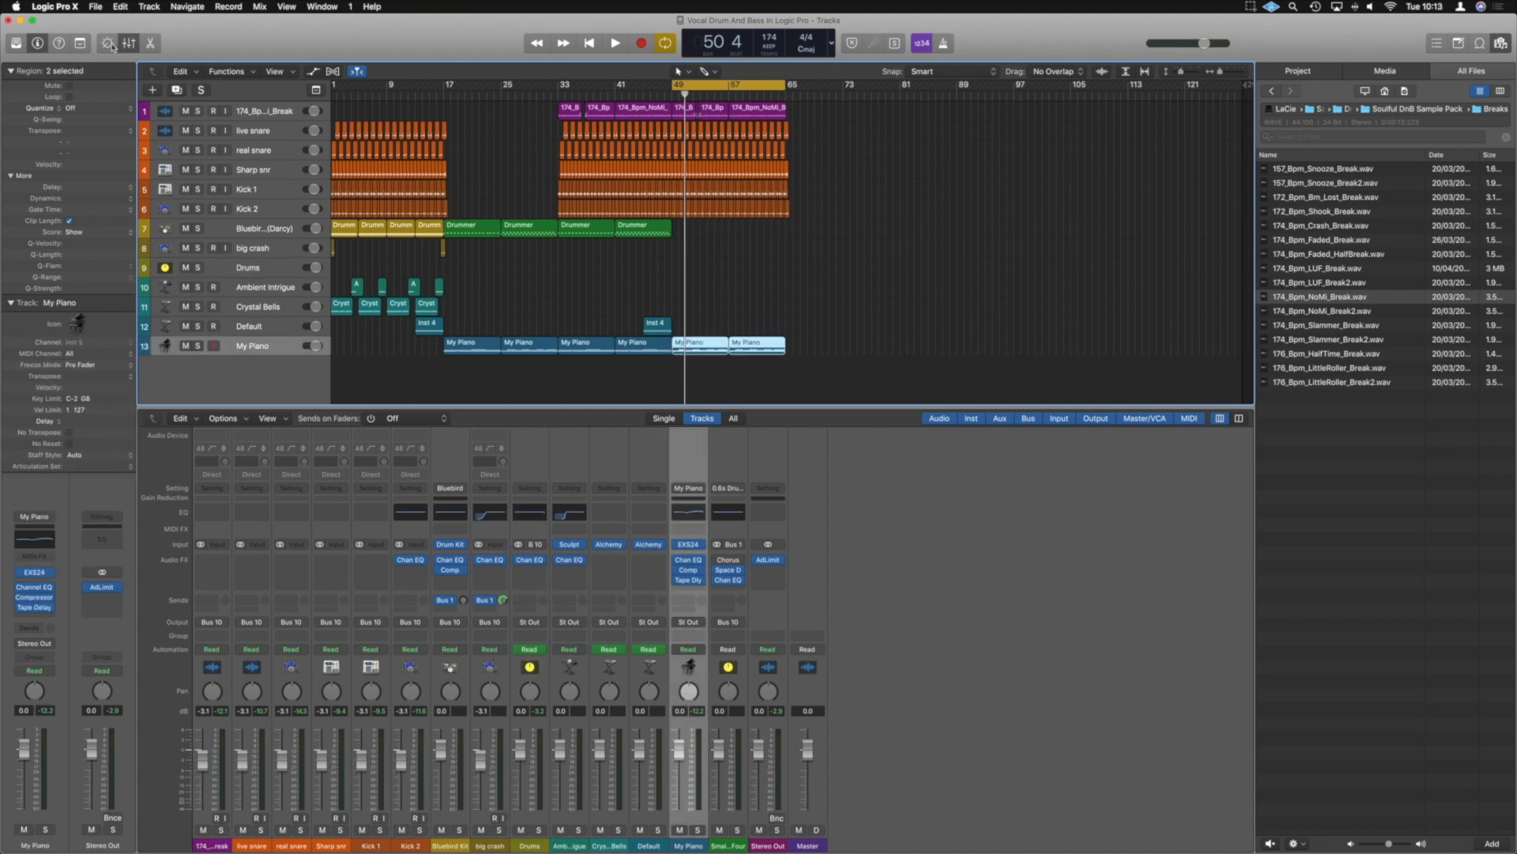
left_click(153, 90)
left_click(644, 142)
mouse_move(616, 192)
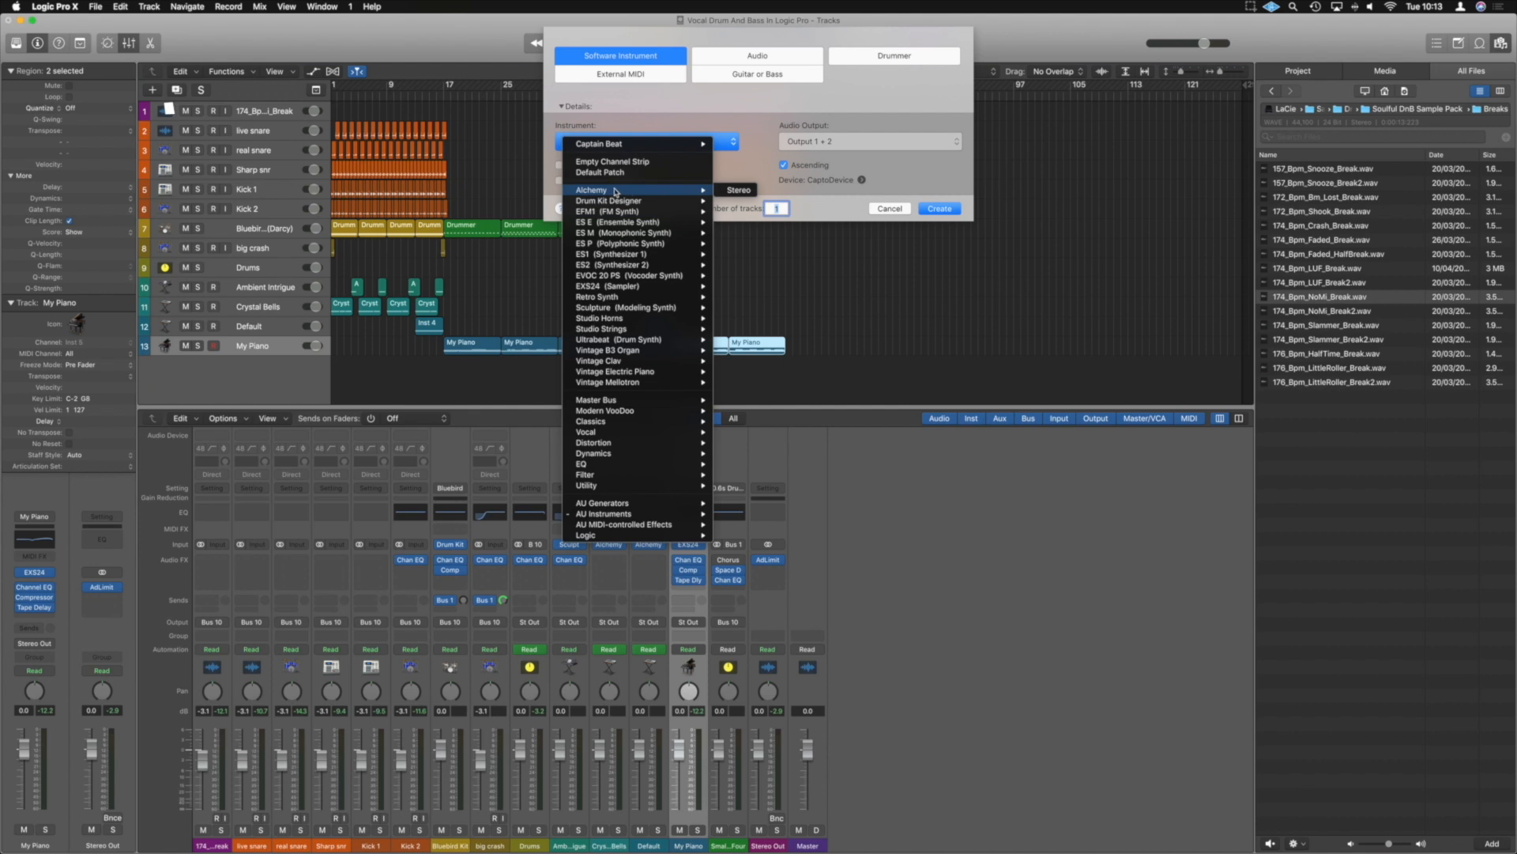
left_click(731, 190)
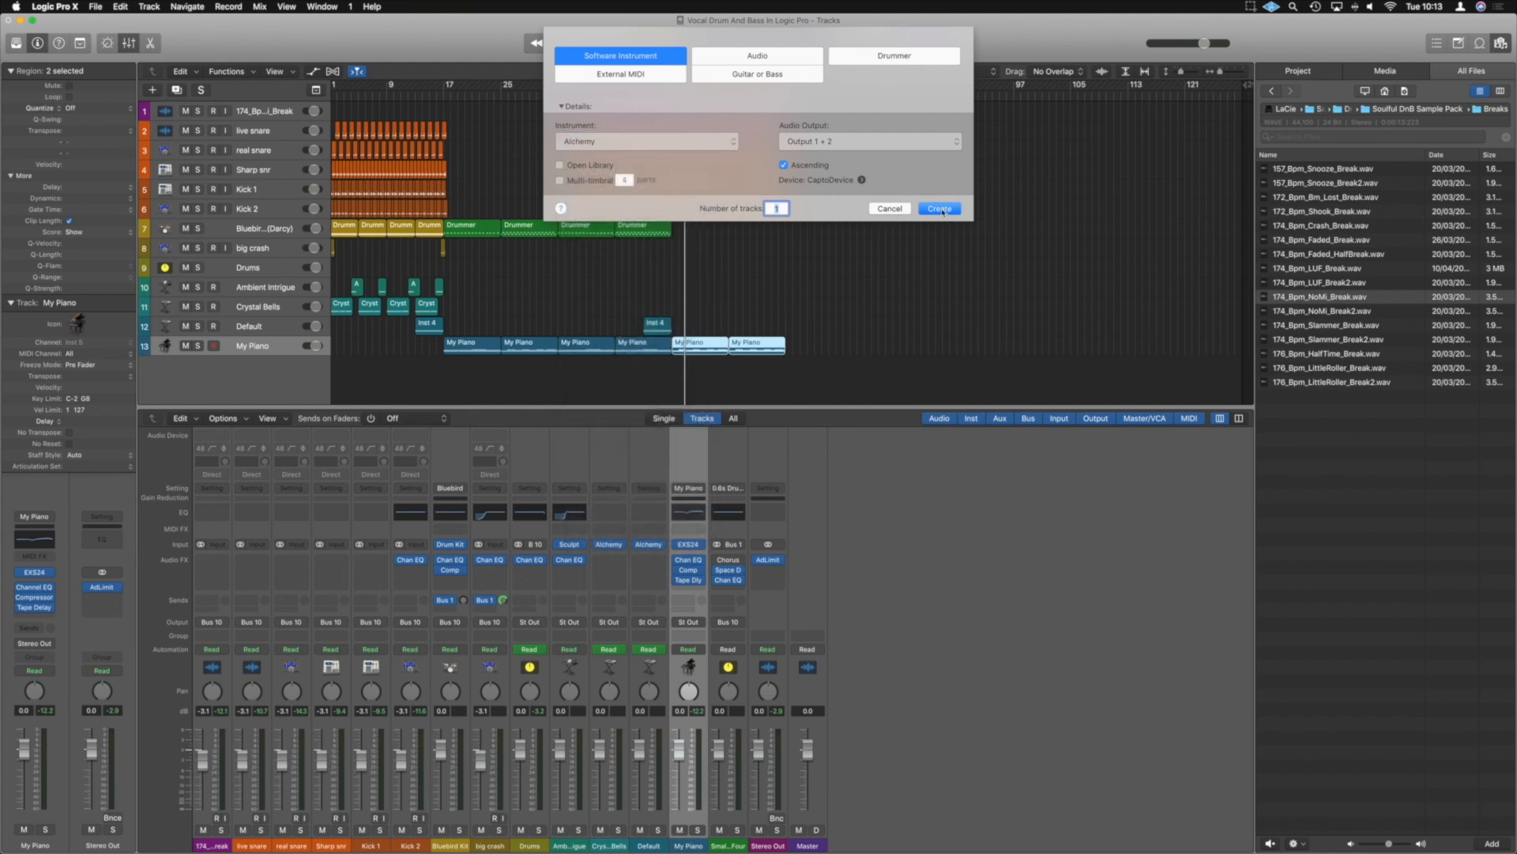
left_click(940, 209)
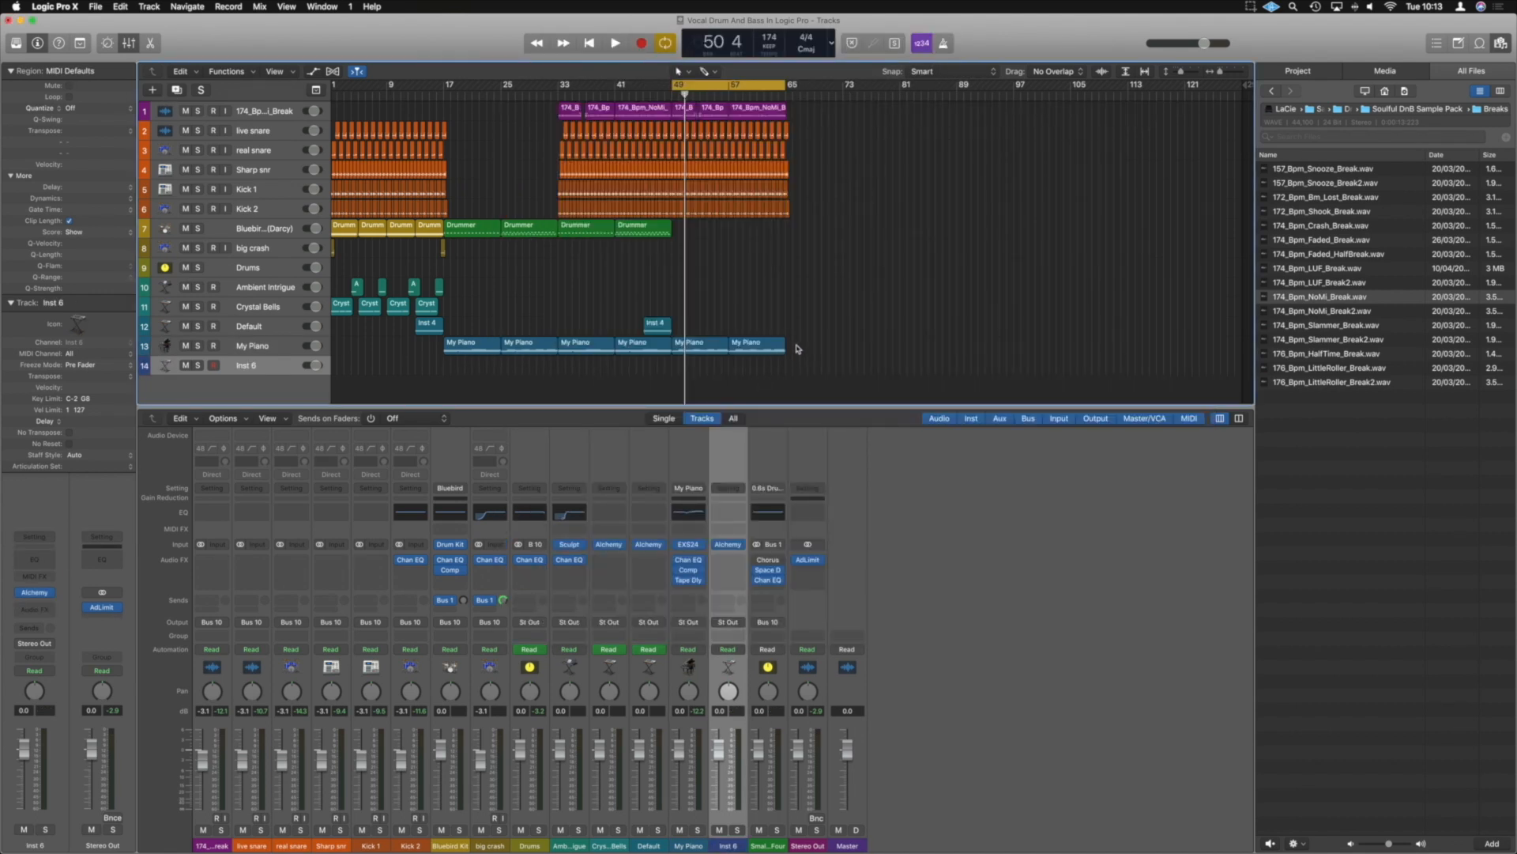
Copy the two My Piano regions of bars 49 to 65 onto the new Alchemy track and join them into one region
left_click_drag(634, 348, 754, 372)
left_click_drag(795, 363, 678, 371)
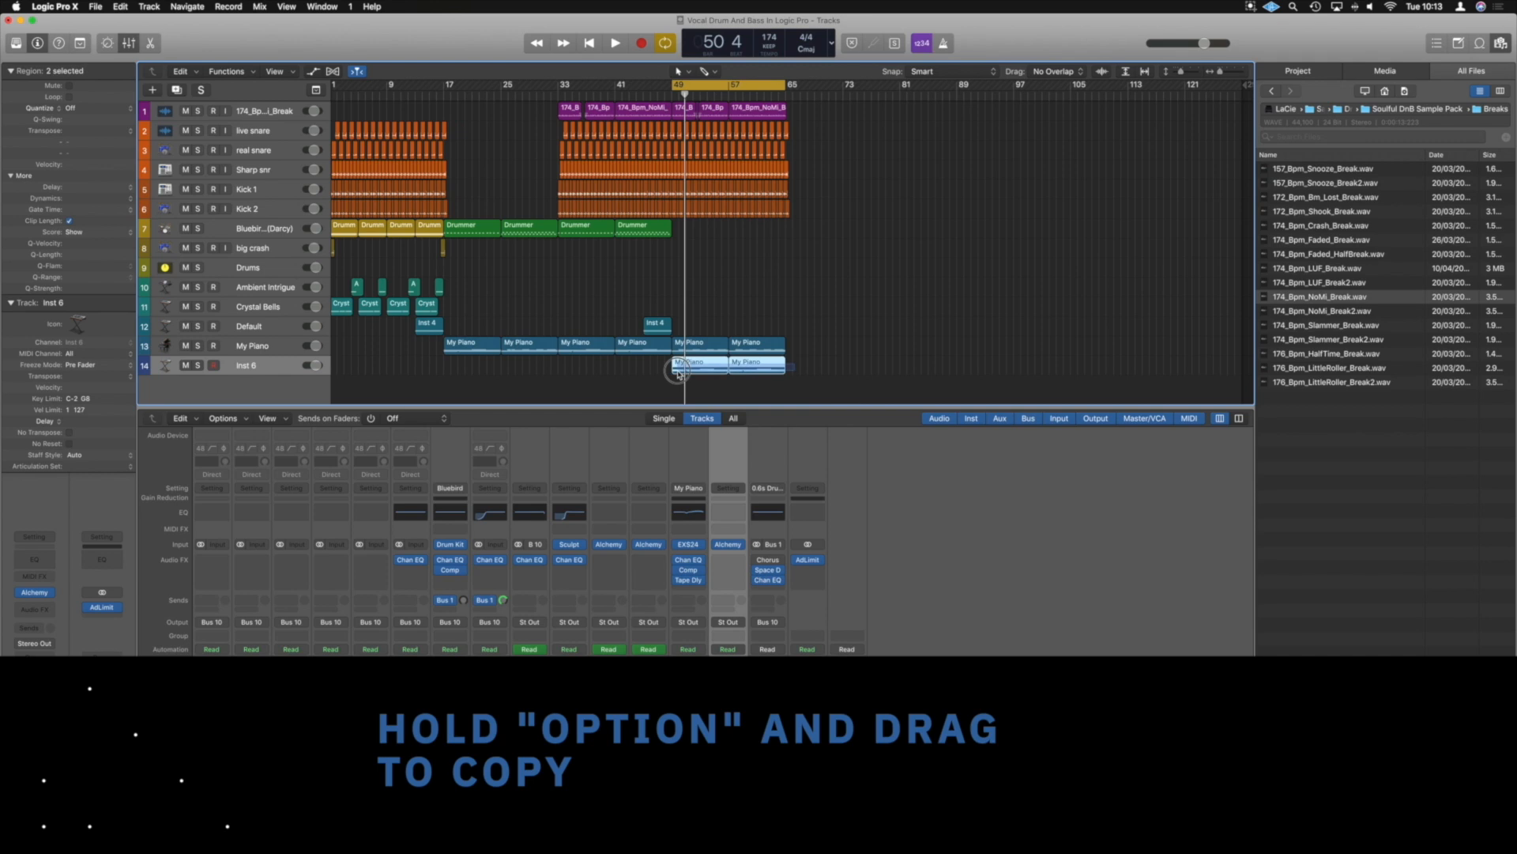
right_click(677, 371)
left_click(696, 370)
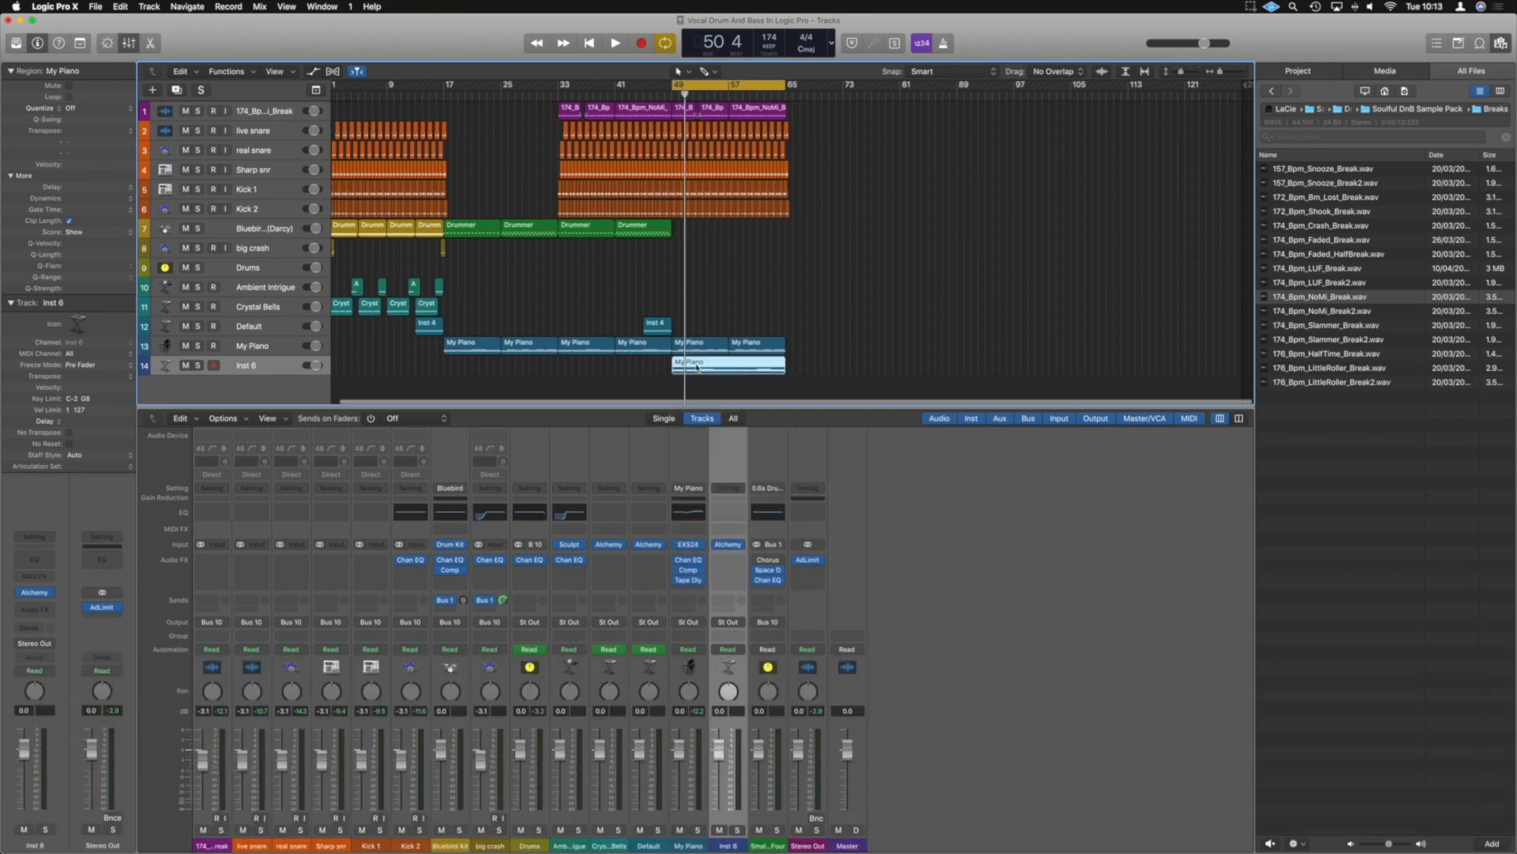
Open the joined region in the Piano Roll, hide its automation area and play back the chords
double_click(696, 365)
scroll(700, 437, "down", 2)
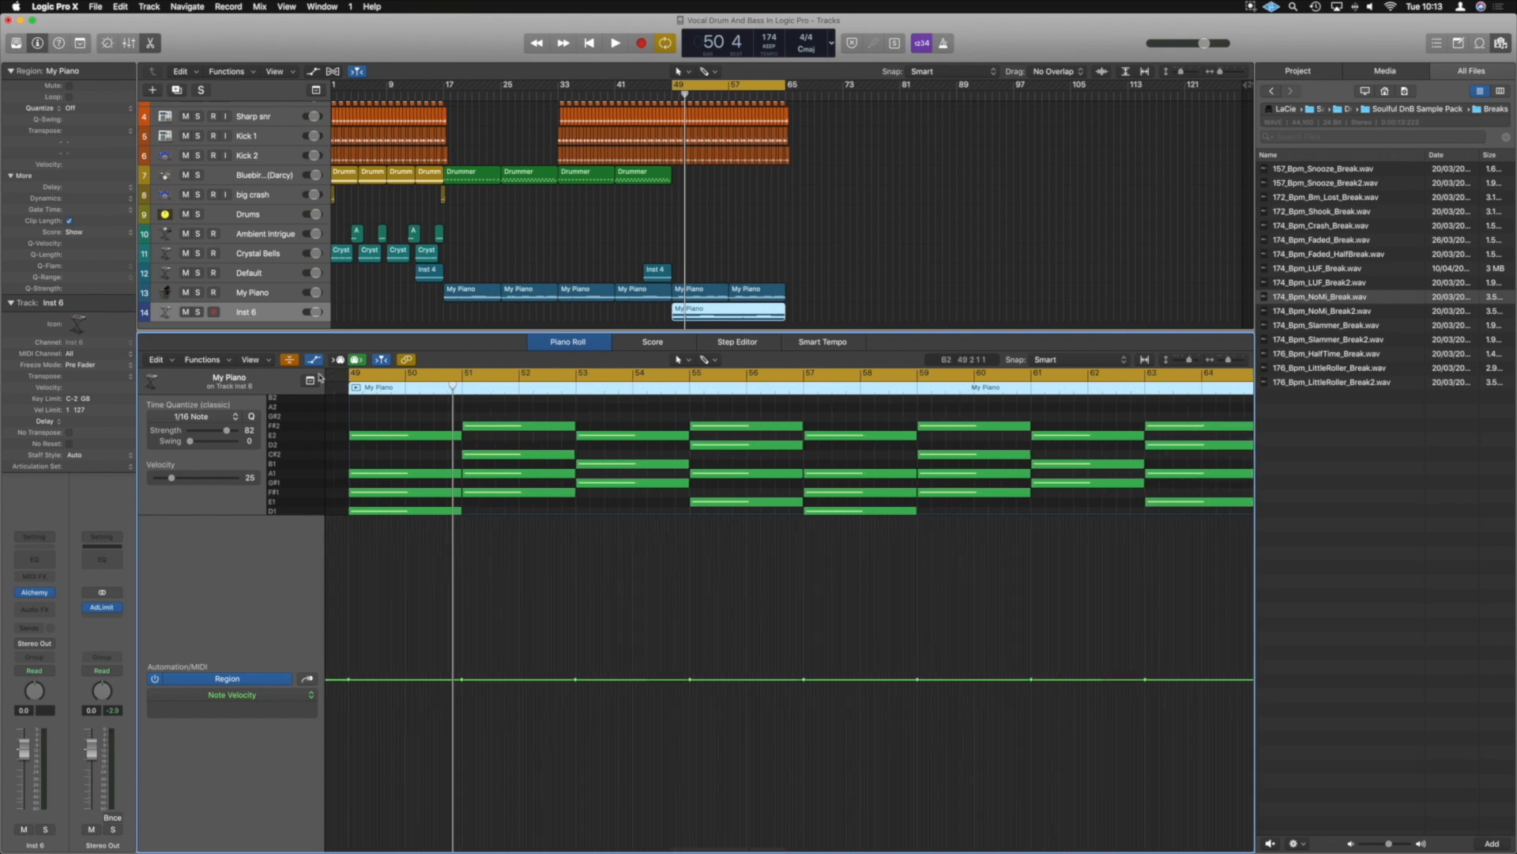
left_click(314, 360)
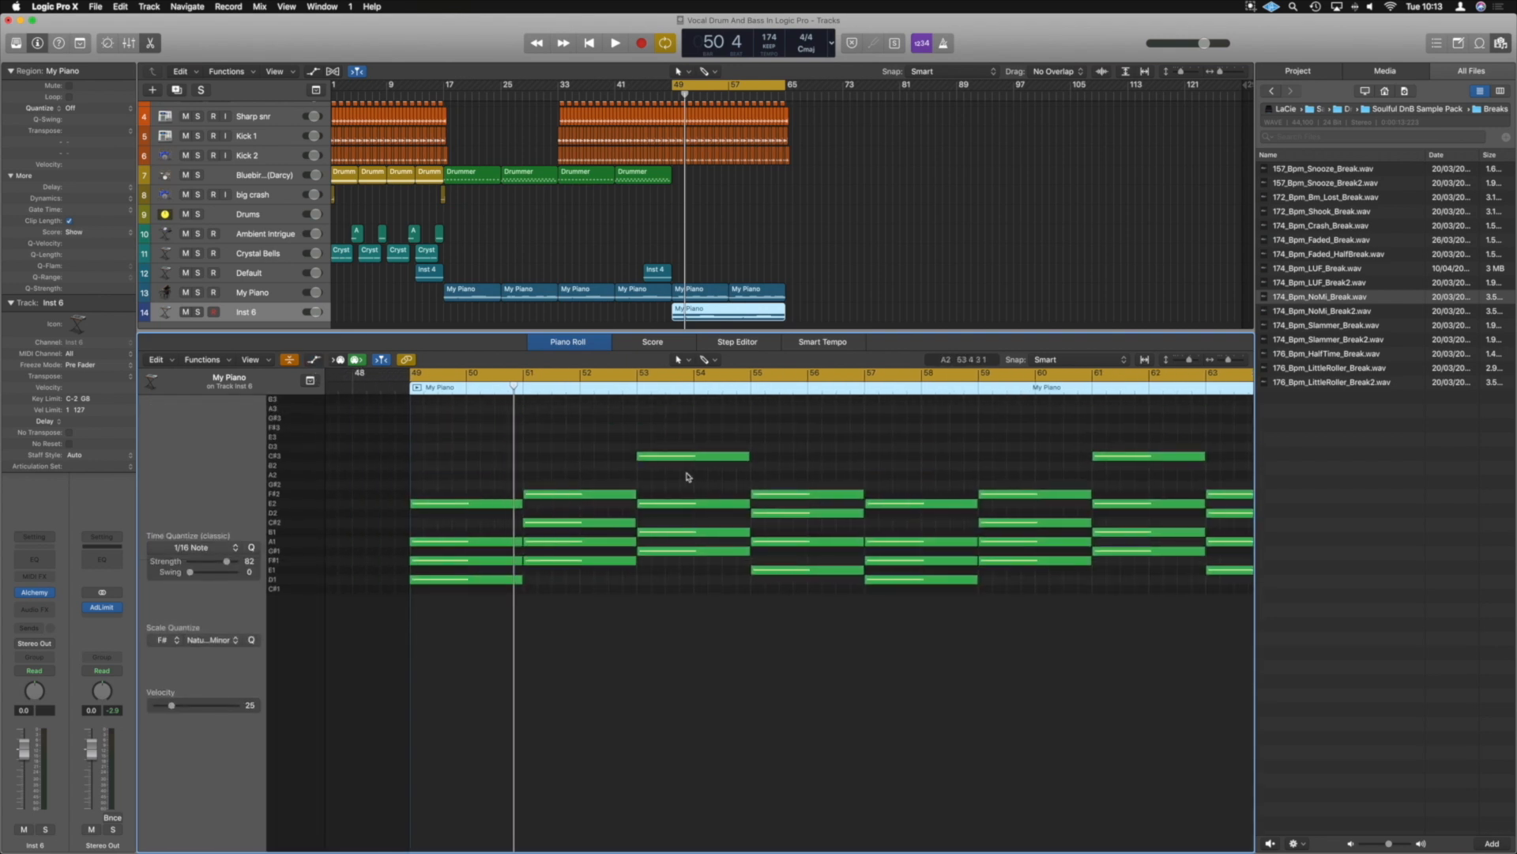
key("space")
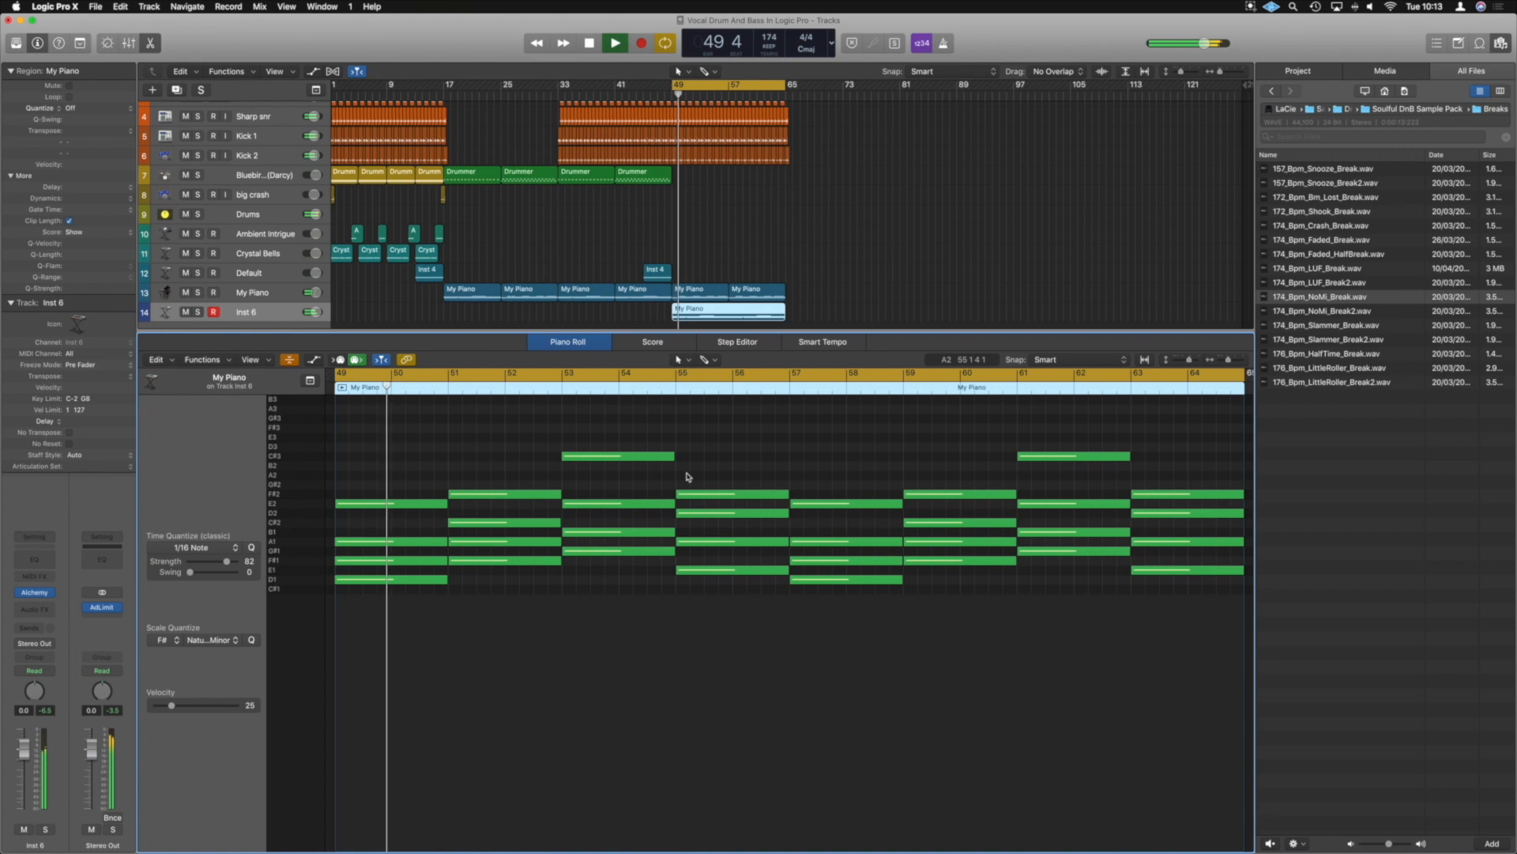
Delete the upper notes of the four chords in bars 49 to 57, keeping only each chord's lowest note
scroll(680, 505, "down", 5)
scroll(681, 510, "up", 3)
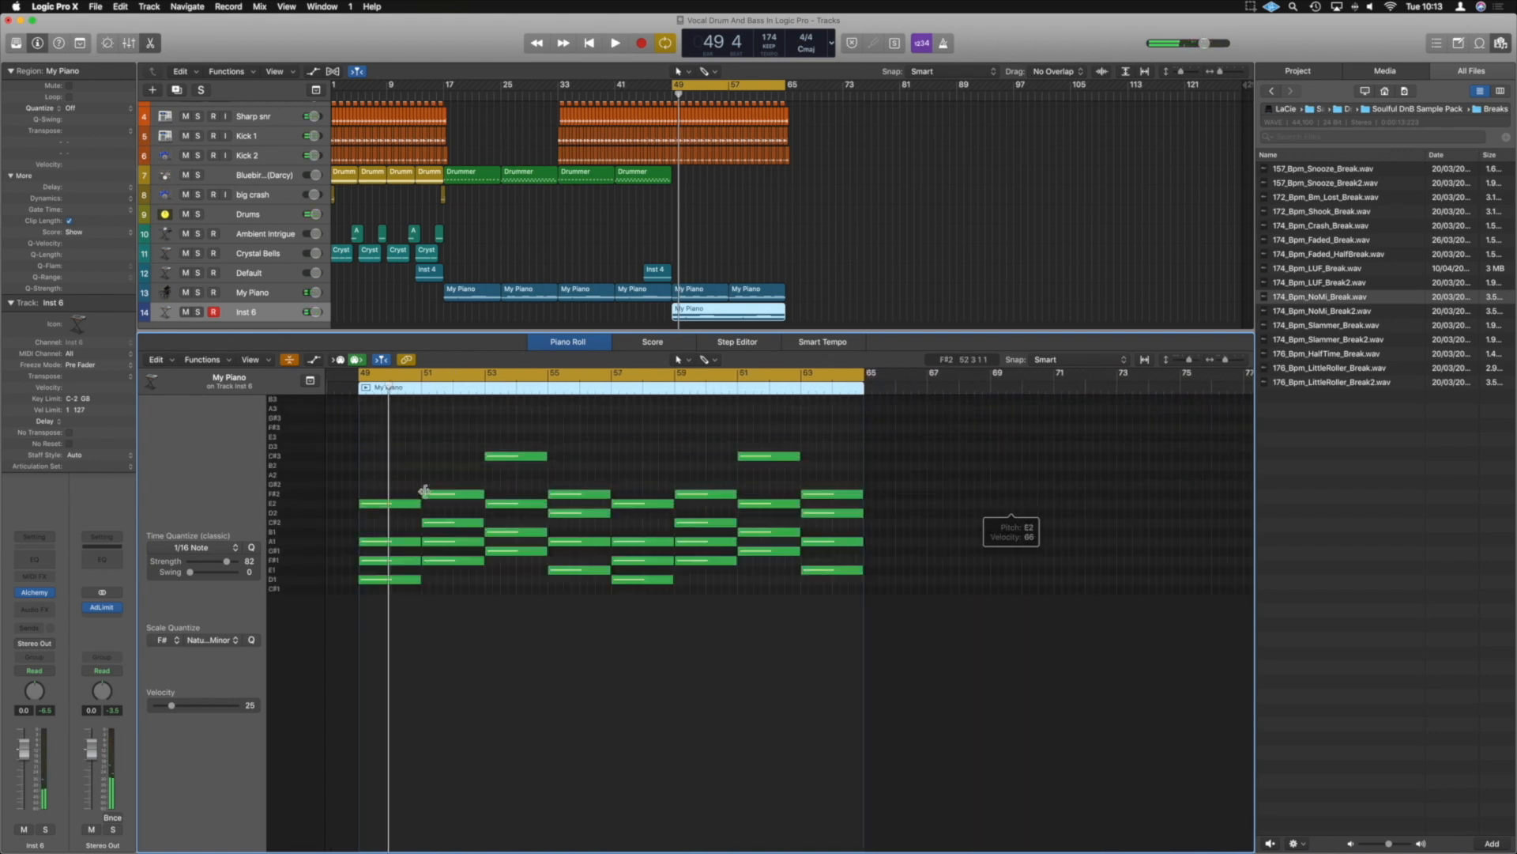
left_click_drag(377, 472, 413, 563)
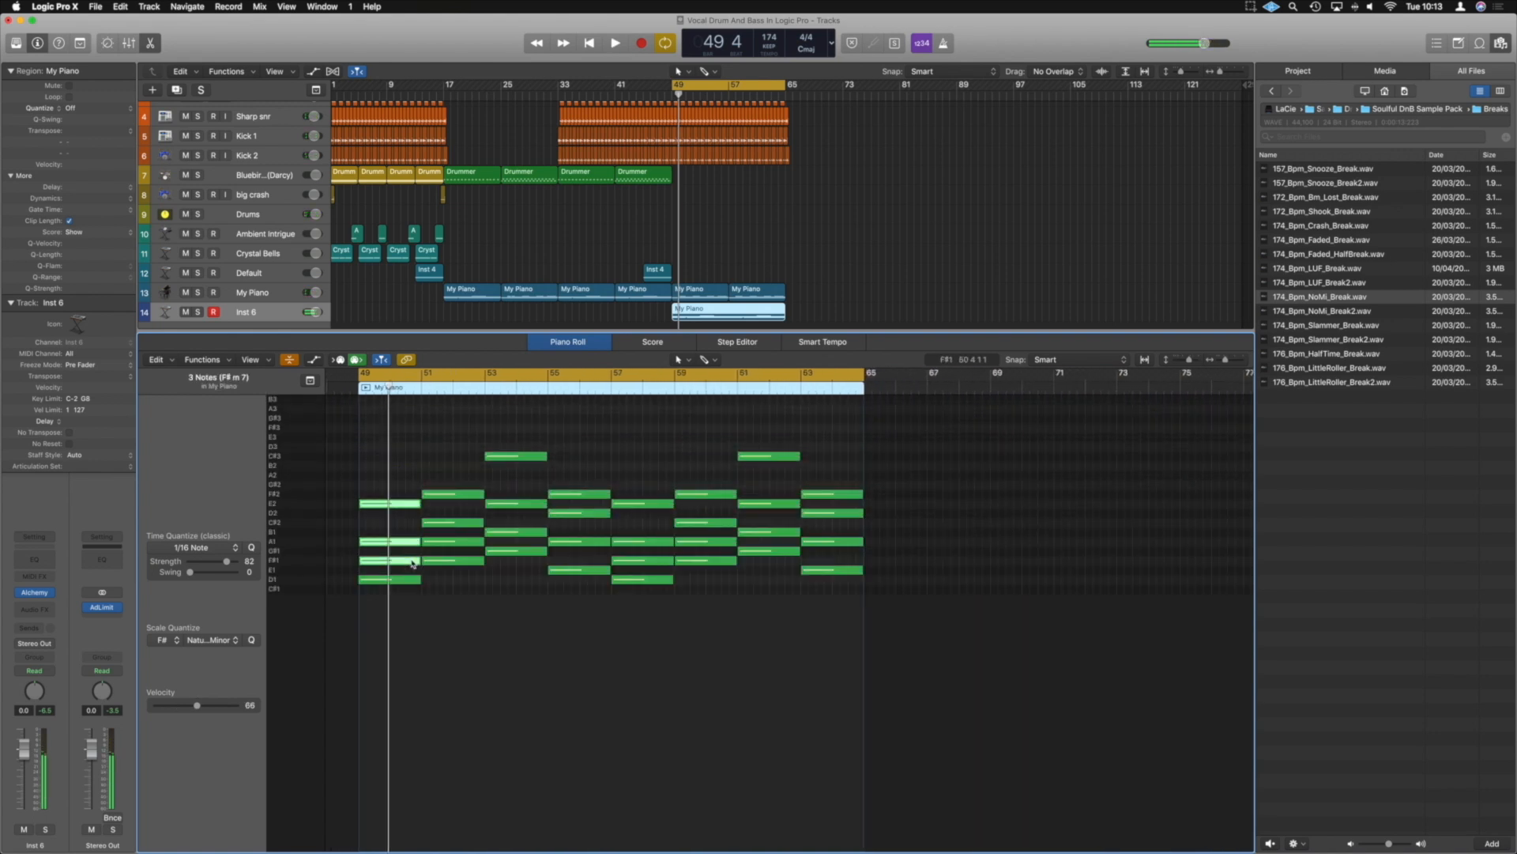
key("Delete")
left_click_drag(448, 467, 464, 547)
key("Delete")
left_click_drag(521, 444, 546, 540)
key("Delete")
left_click_drag(585, 477, 596, 547)
key("Delete")
Strip the four chords in bars 57 to 65 down to their lowest notes, and play back the root-note line
left_click_drag(644, 480, 647, 563)
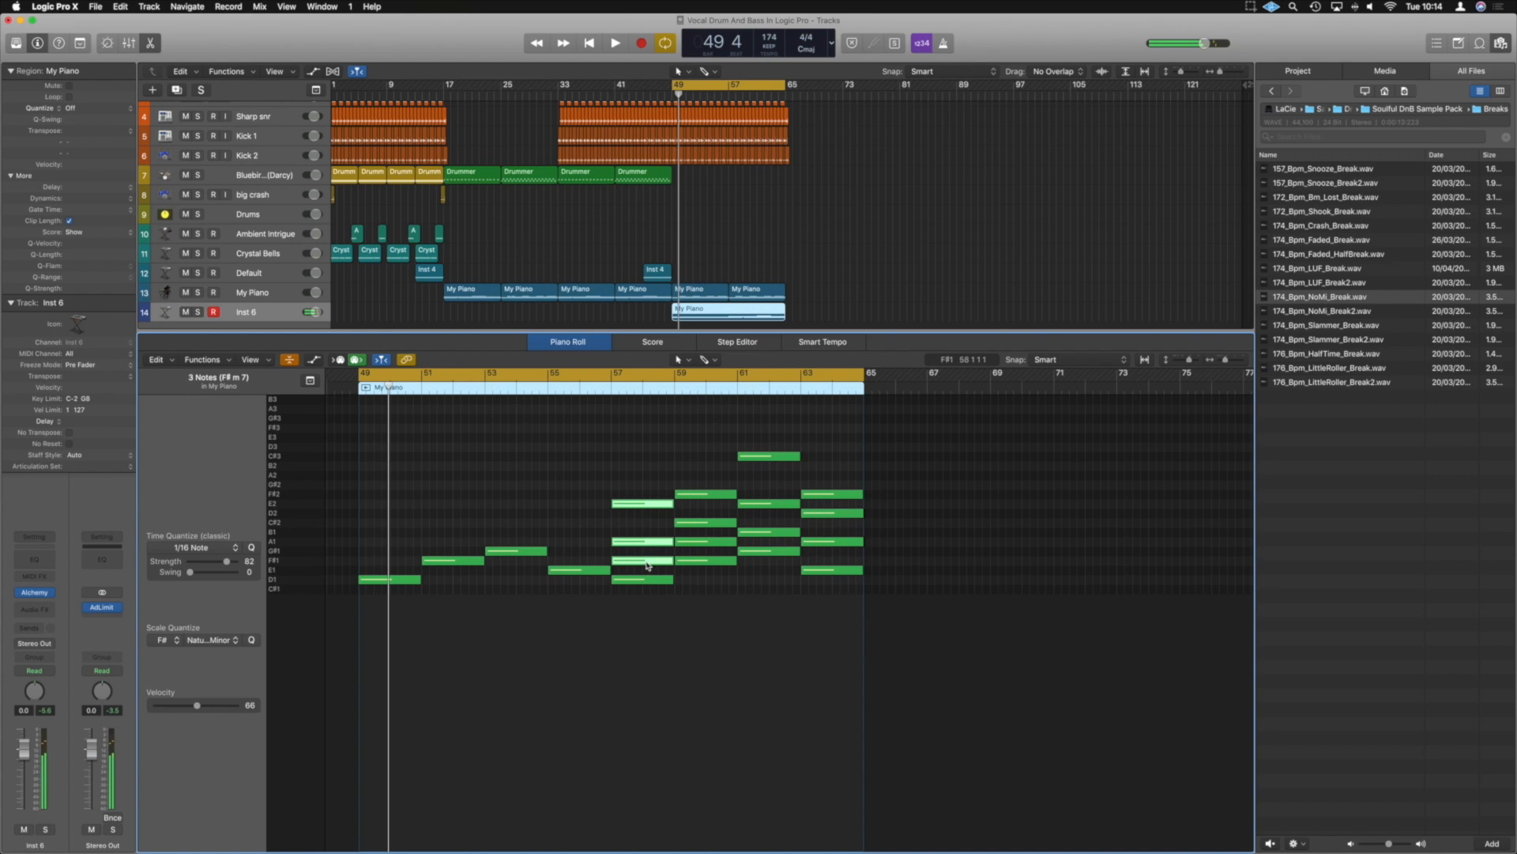
key("Delete")
left_click_drag(706, 477, 715, 550)
key("Delete")
left_click_drag(769, 443, 773, 550)
left_click_drag(774, 462, 773, 536)
key("Delete")
left_click_drag(822, 467, 832, 547)
key("space")
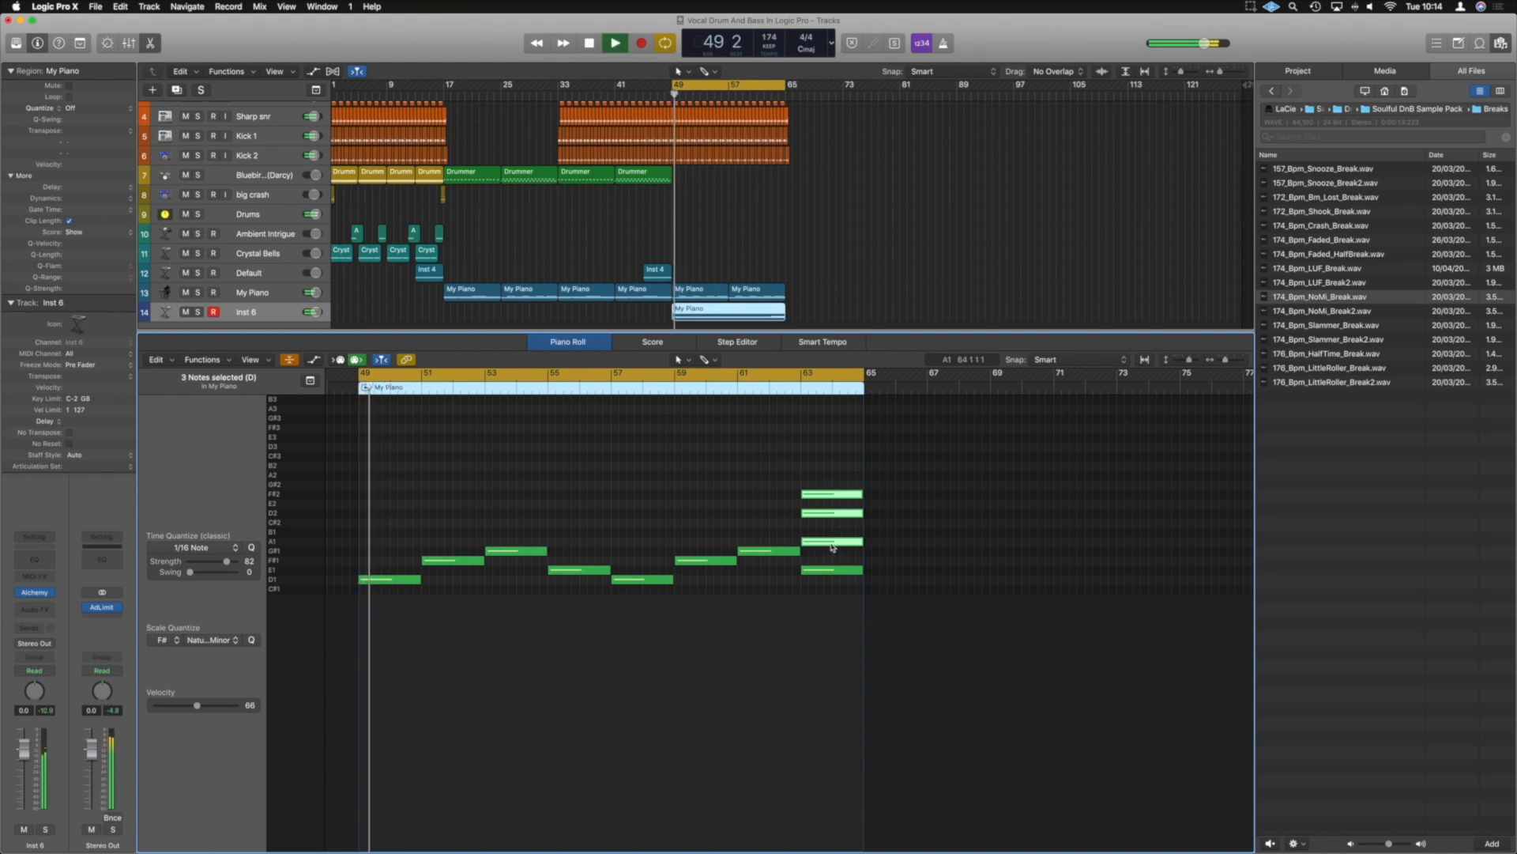
key("Delete")
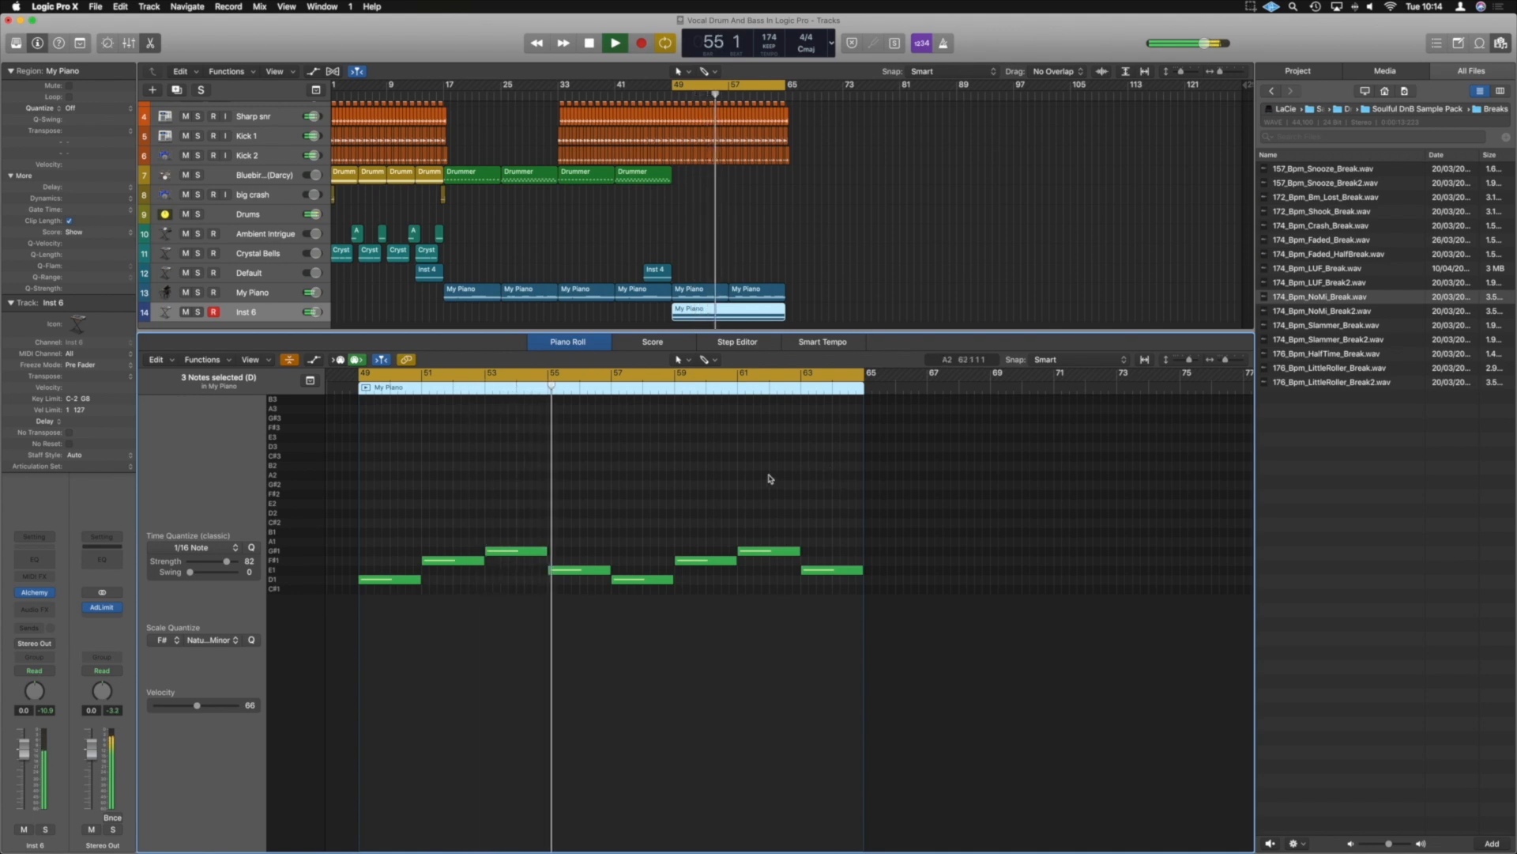
key("e")
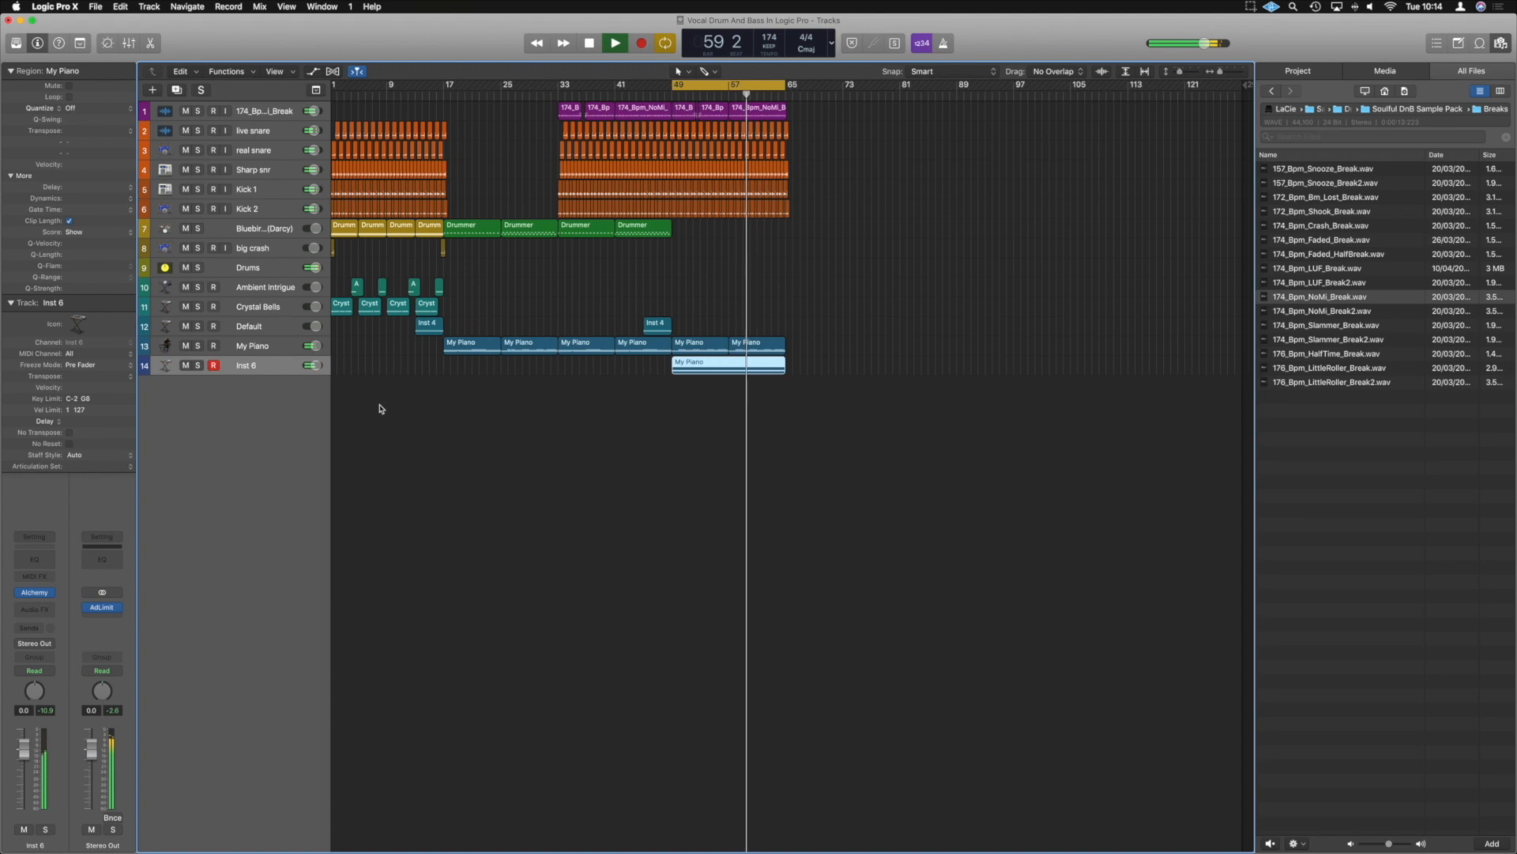
key("space")
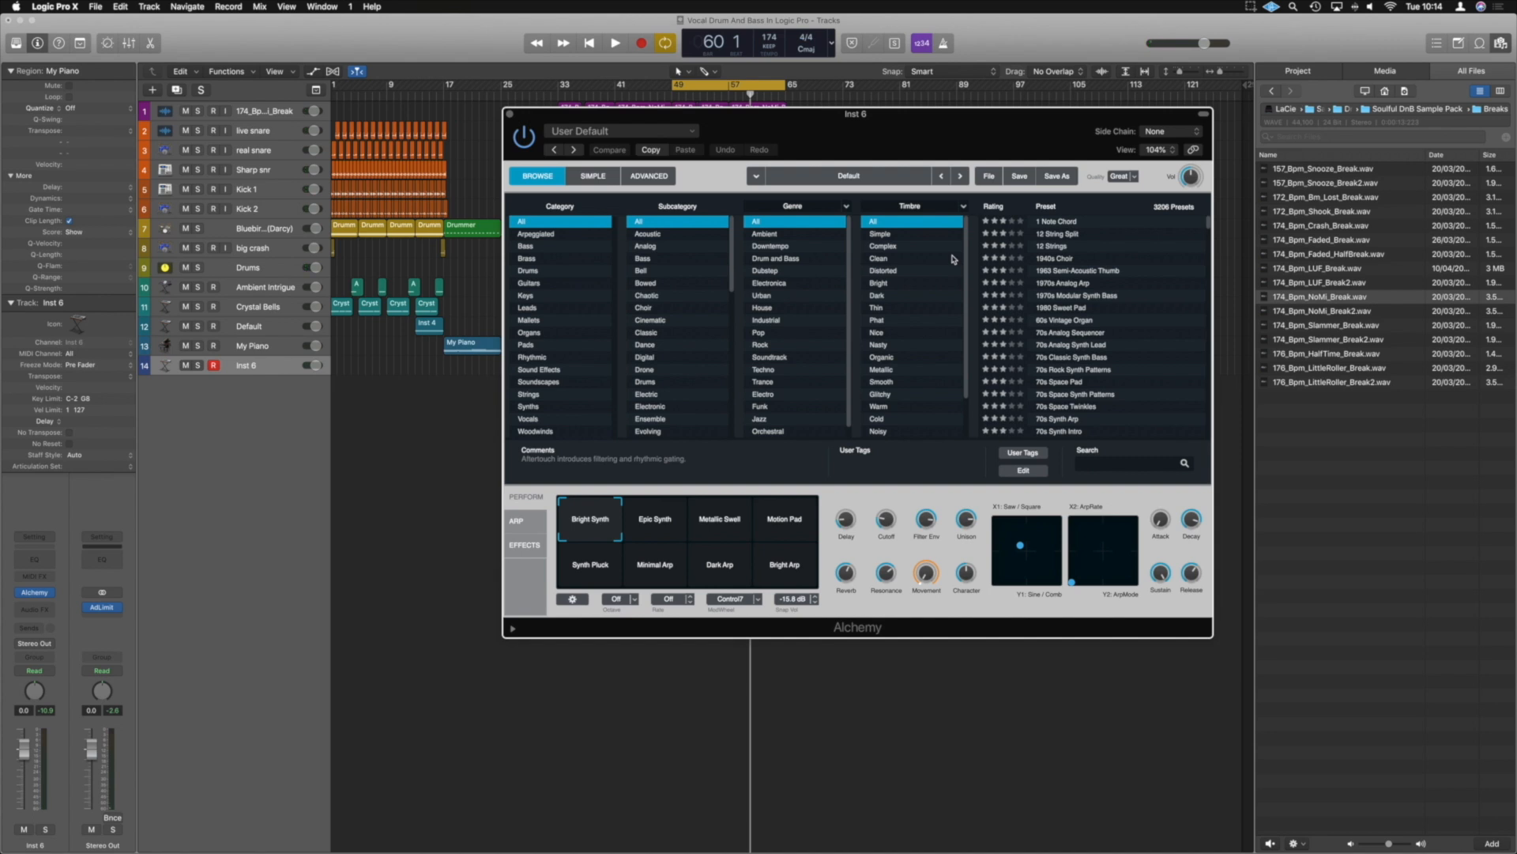
Initialise the Alchemy preset on the Inst 6 track and move the plug-in window clear of the regions
left_click(554, 249)
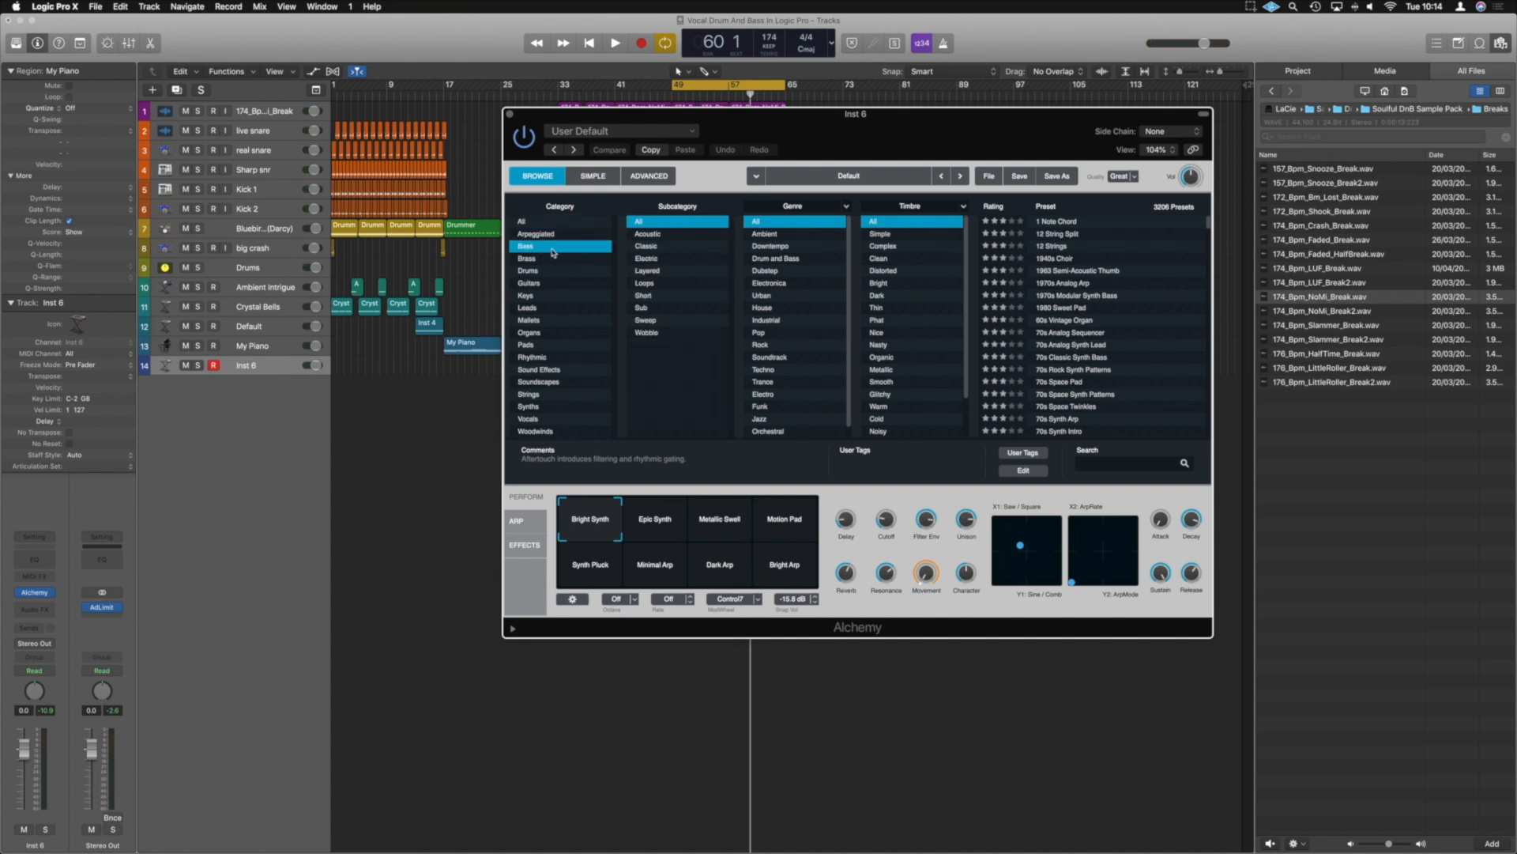
left_click(987, 177)
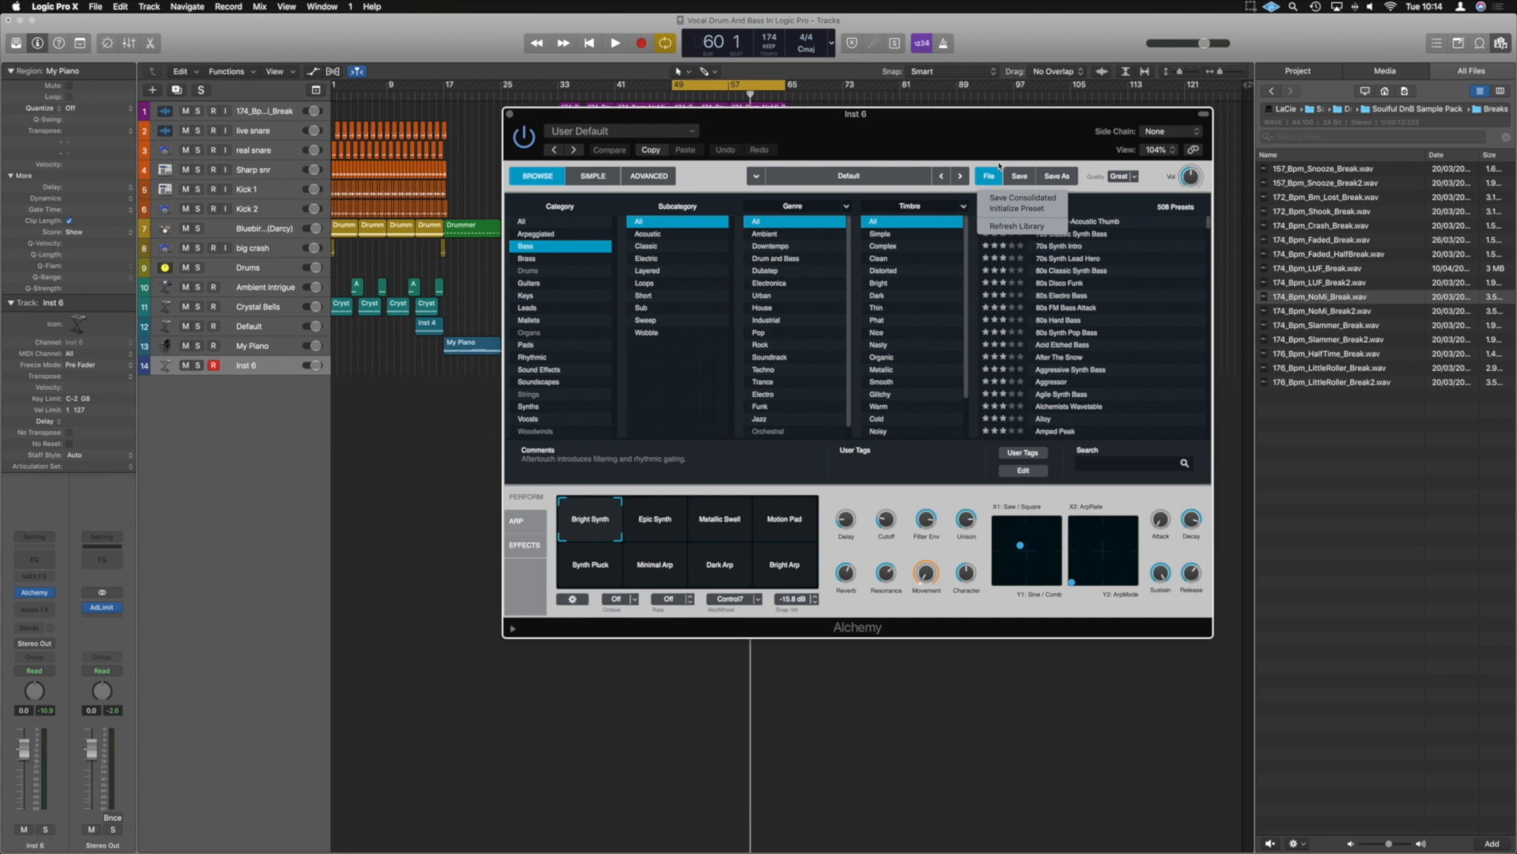
left_click(1018, 209)
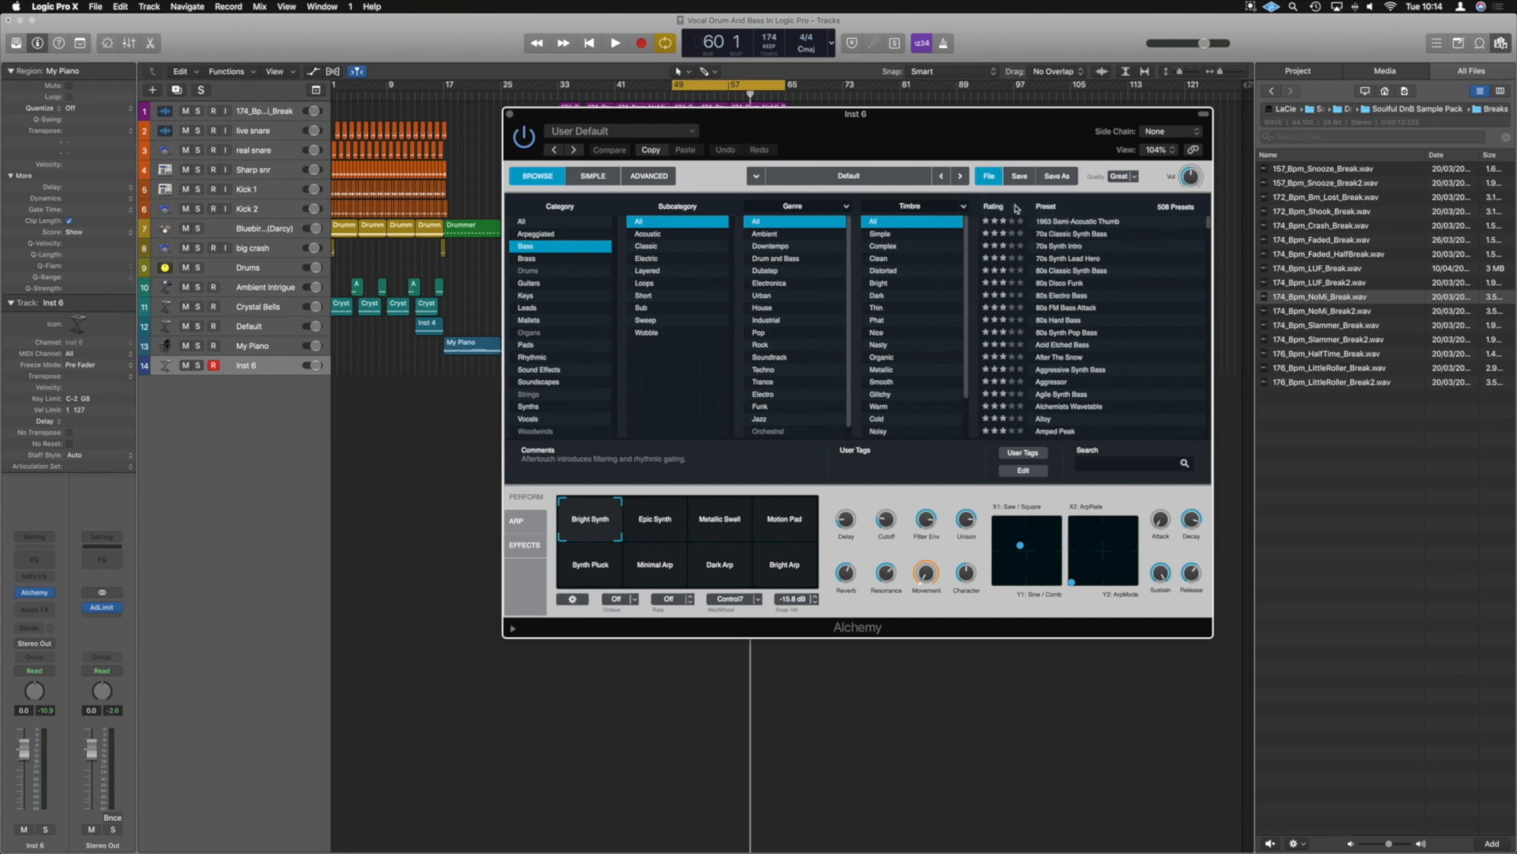
left_click_drag(1083, 116, 1376, 344)
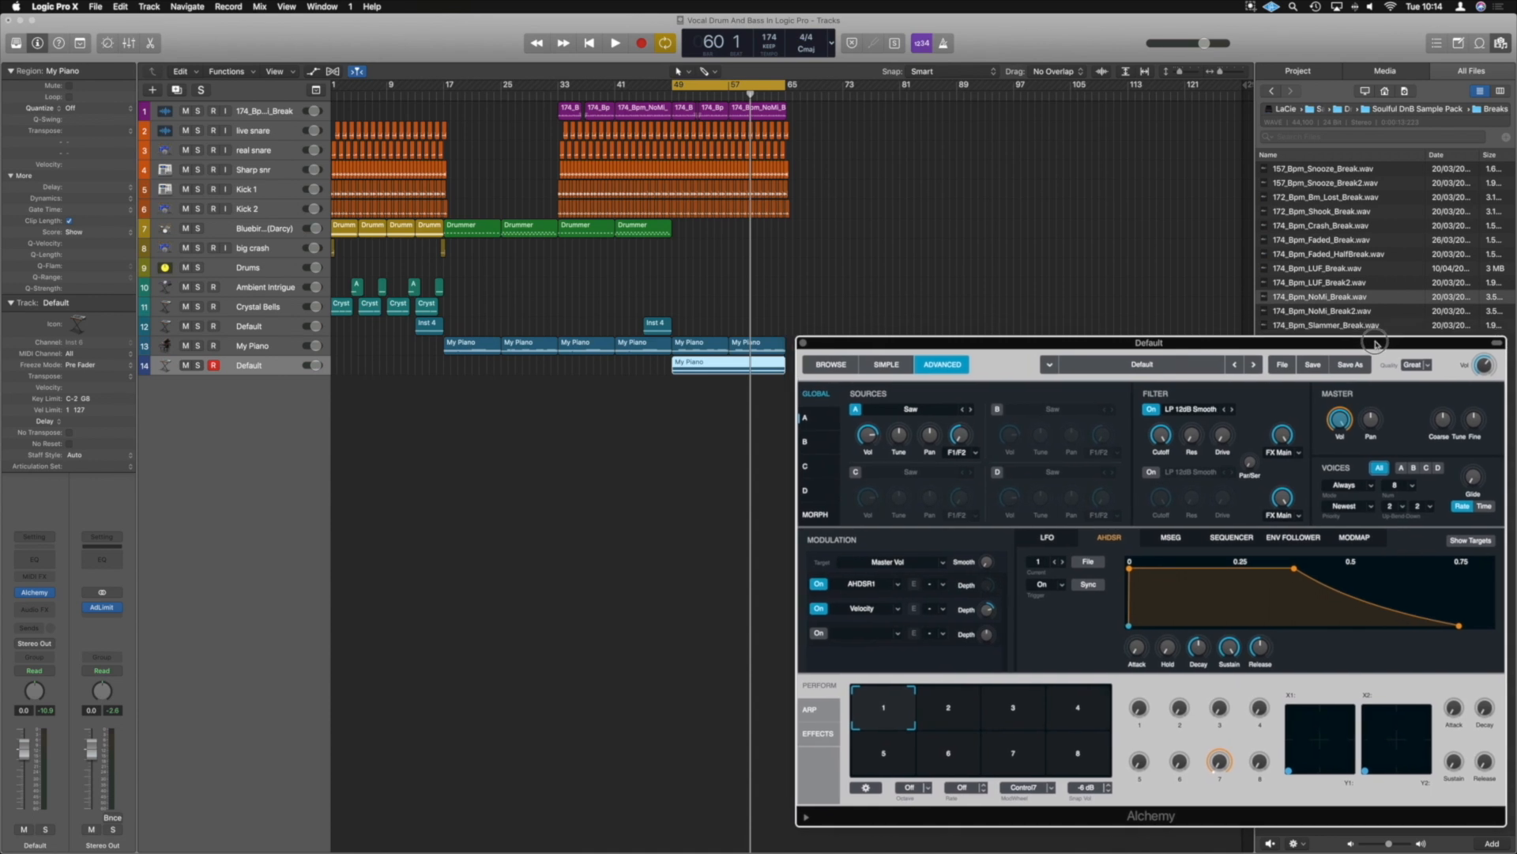